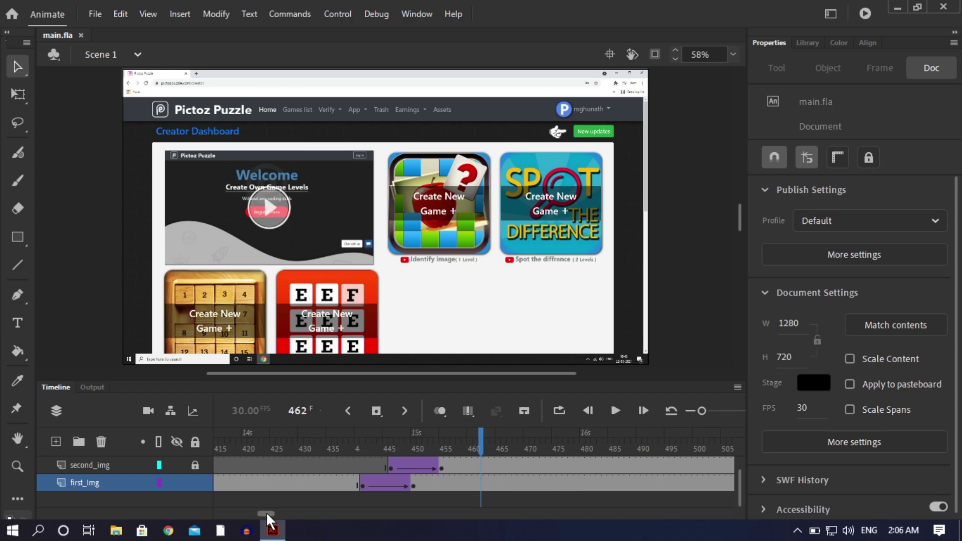
# Return the playhead to frame 1 and play the animation through past frame 600 to review it
pyautogui.click(239, 436)
pyautogui.moveTo(240, 436); pyautogui.dragTo(145, 443)
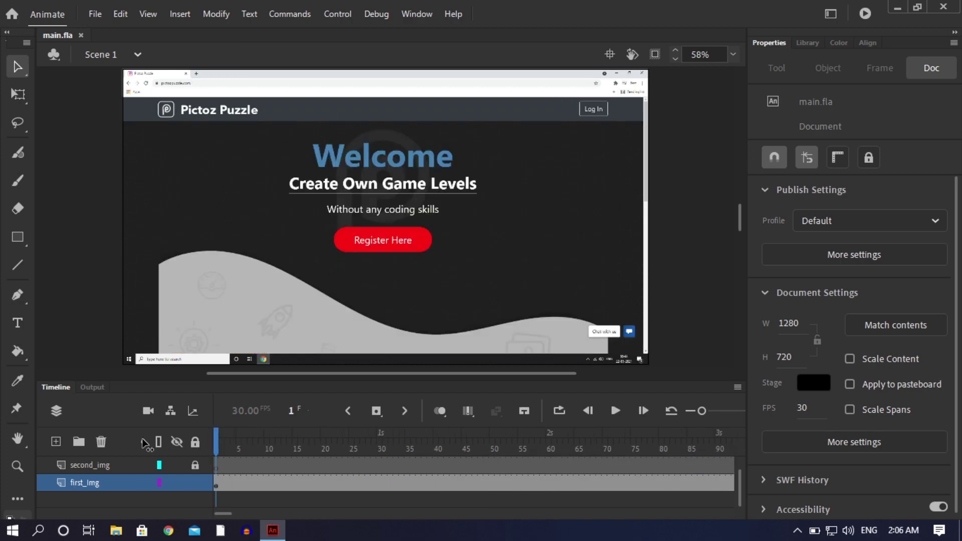
pyautogui.press('Return')
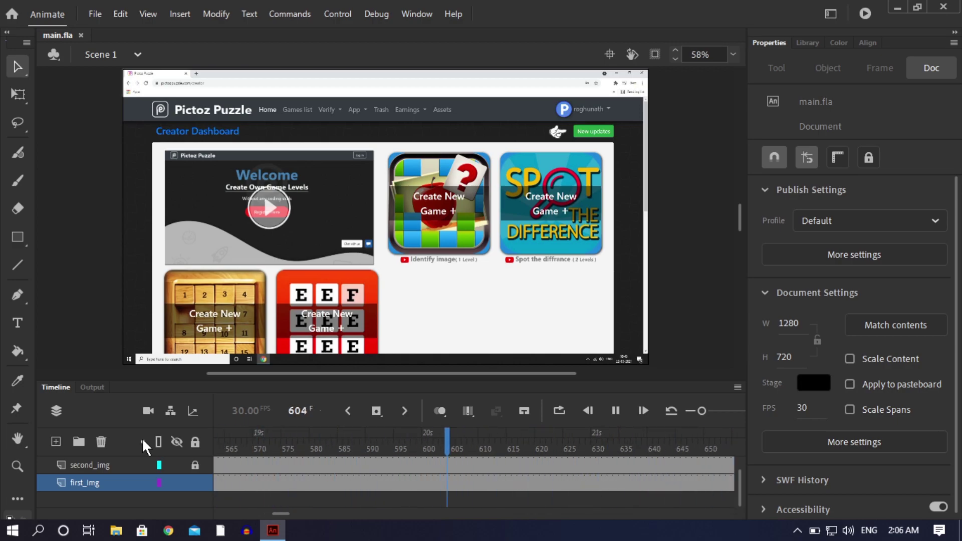
pyautogui.press('Return')
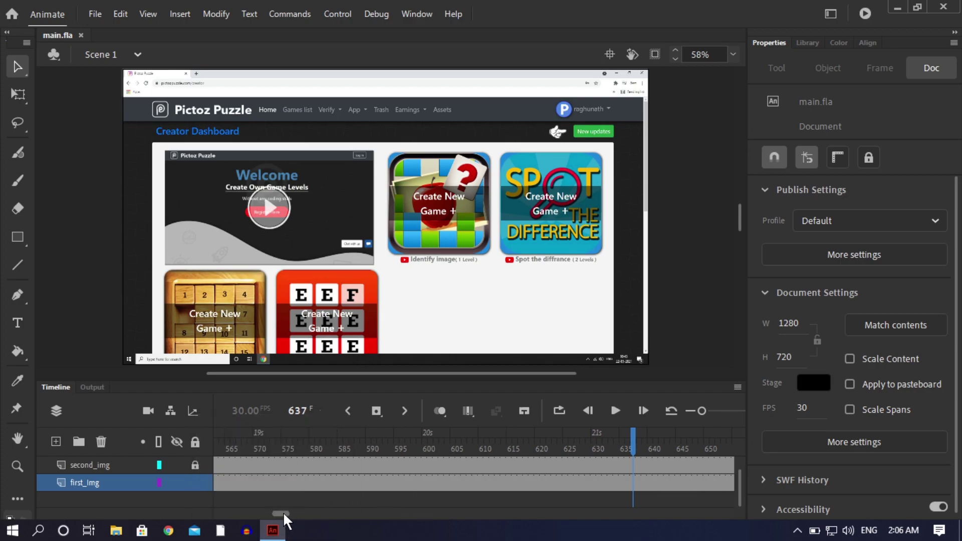
# Enlarge the timeline enough to reveal the audio layer and fit the stage view with Show Frame
pyautogui.moveTo(283, 513); pyautogui.dragTo(267, 512)
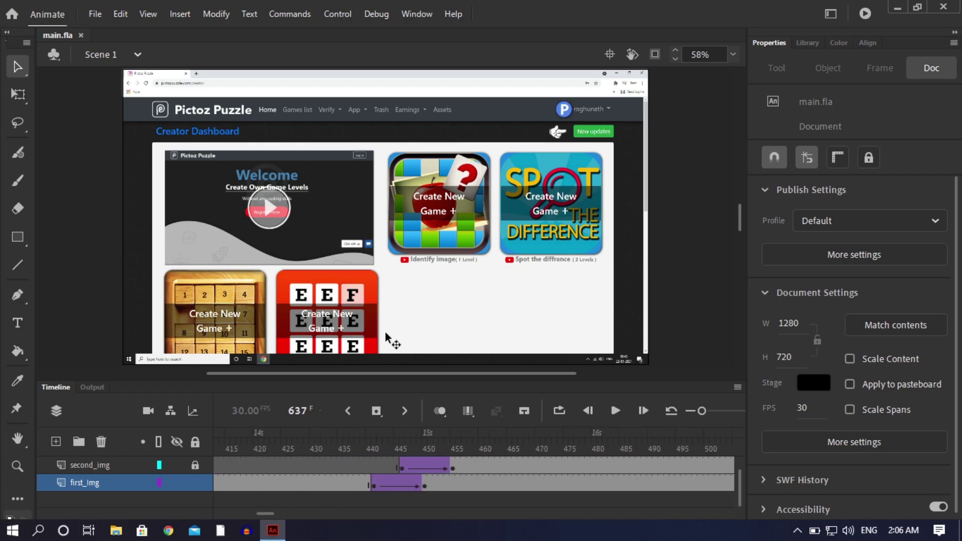
pyautogui.moveTo(353, 380); pyautogui.dragTo(361, 355)
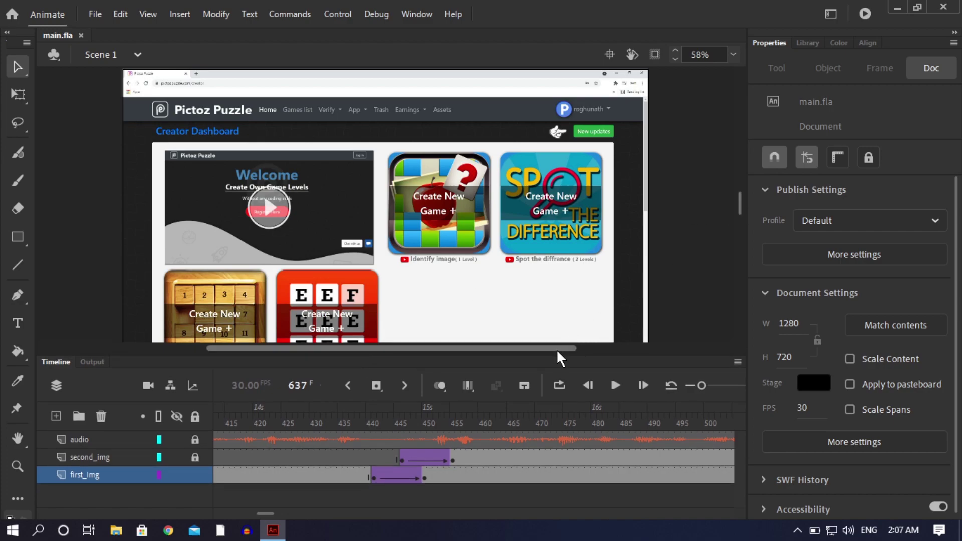
pyautogui.moveTo(557, 355); pyautogui.dragTo(553, 372)
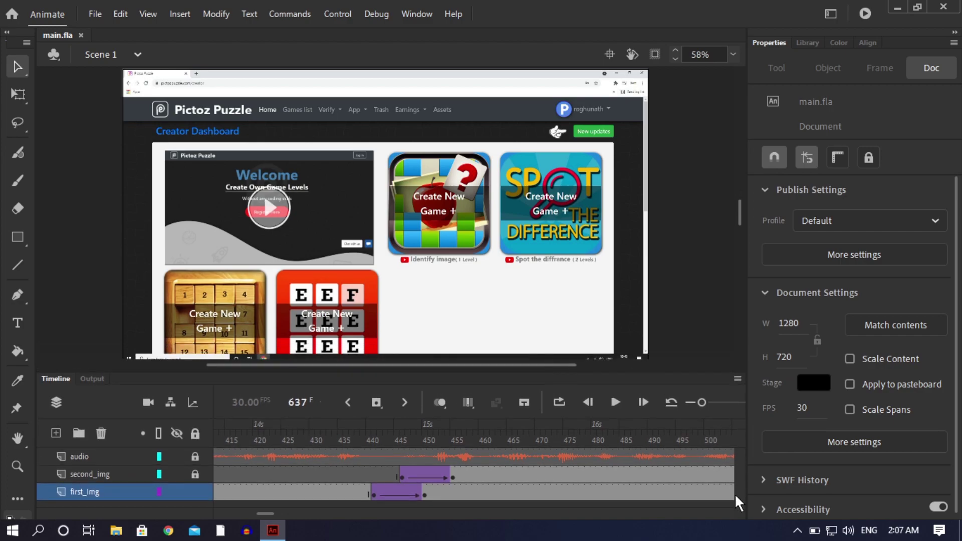
pyautogui.moveTo(738, 200)
pyautogui.mouseDown()
pyautogui.moveTo(734, 213)
pyautogui.moveTo(730, 187)
pyautogui.mouseUp()
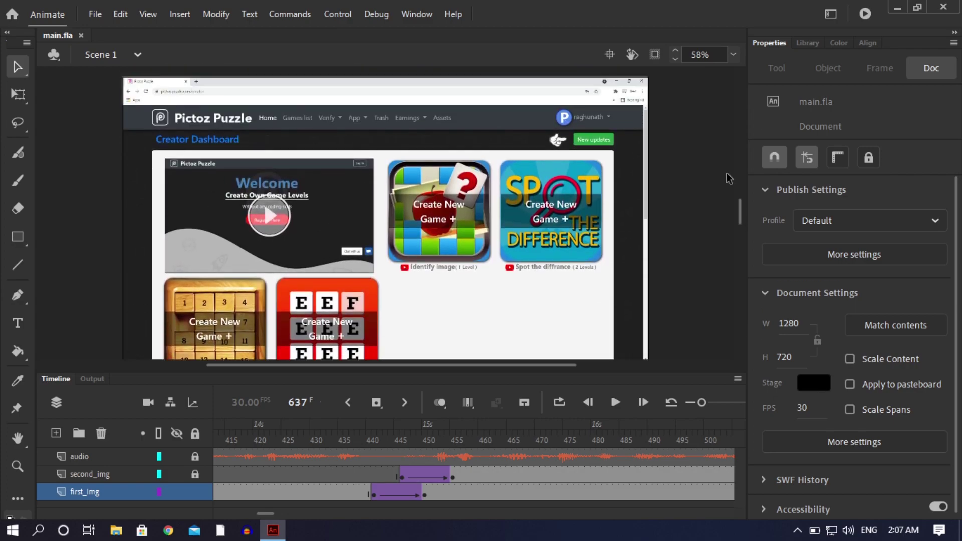
pyautogui.click(734, 56)
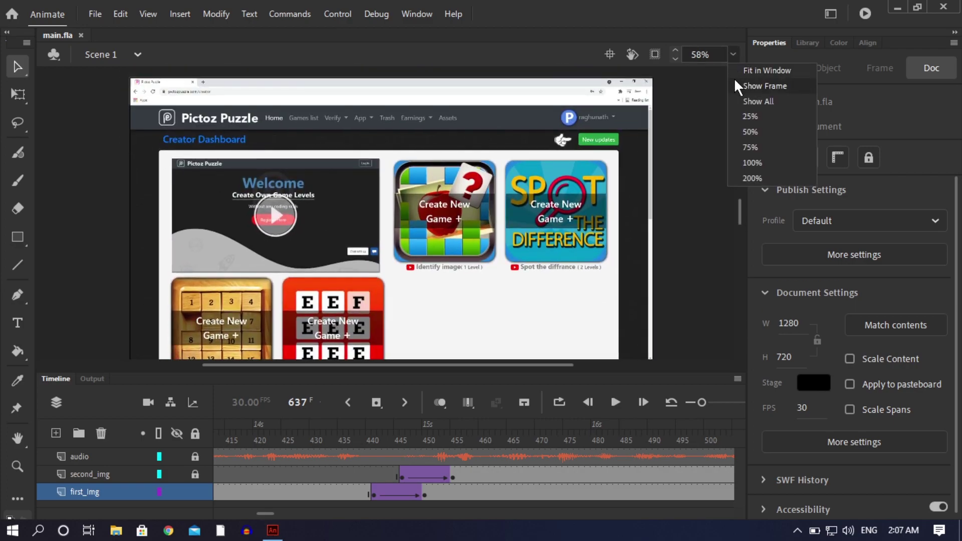
pyautogui.click(752, 86)
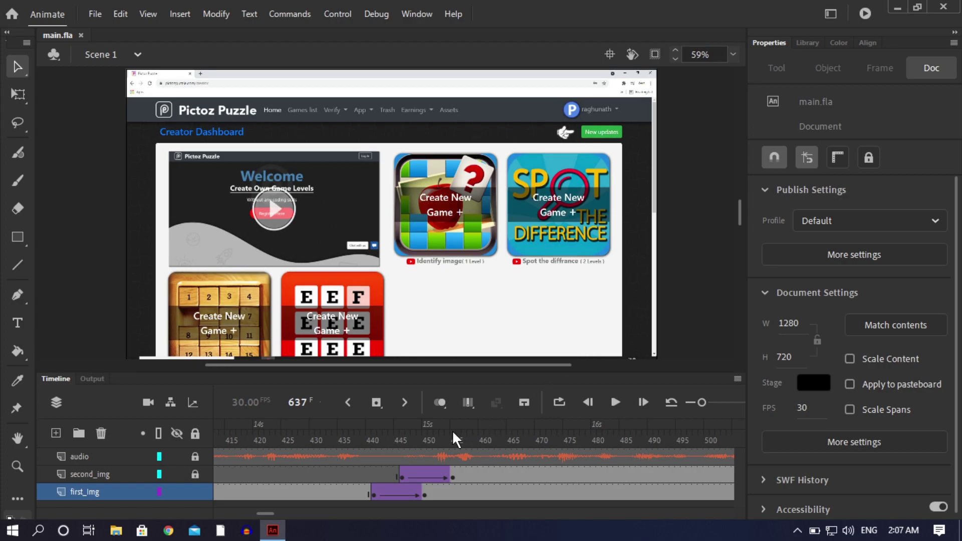
pyautogui.moveTo(453, 433); pyautogui.dragTo(496, 441)
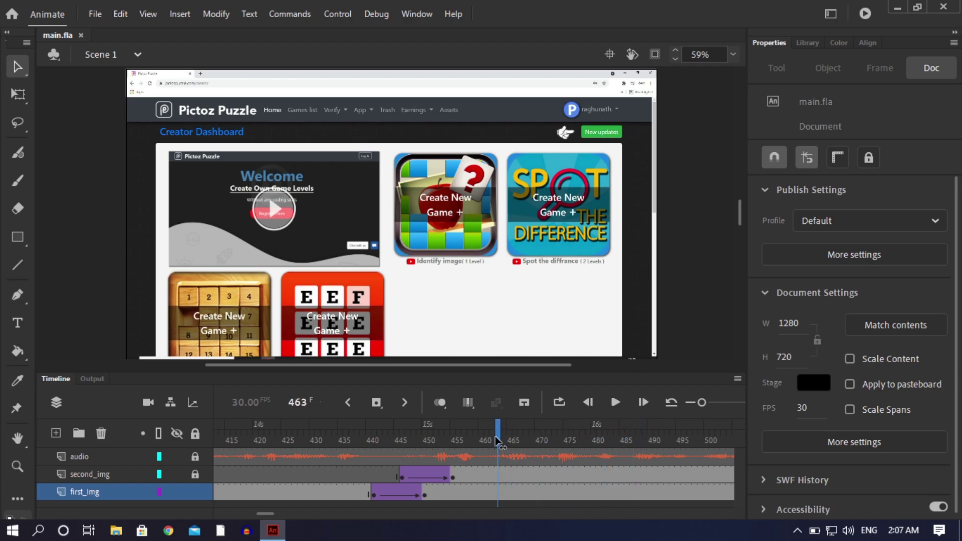
pyautogui.click(378, 280)
pyautogui.doubleClick(439, 279)
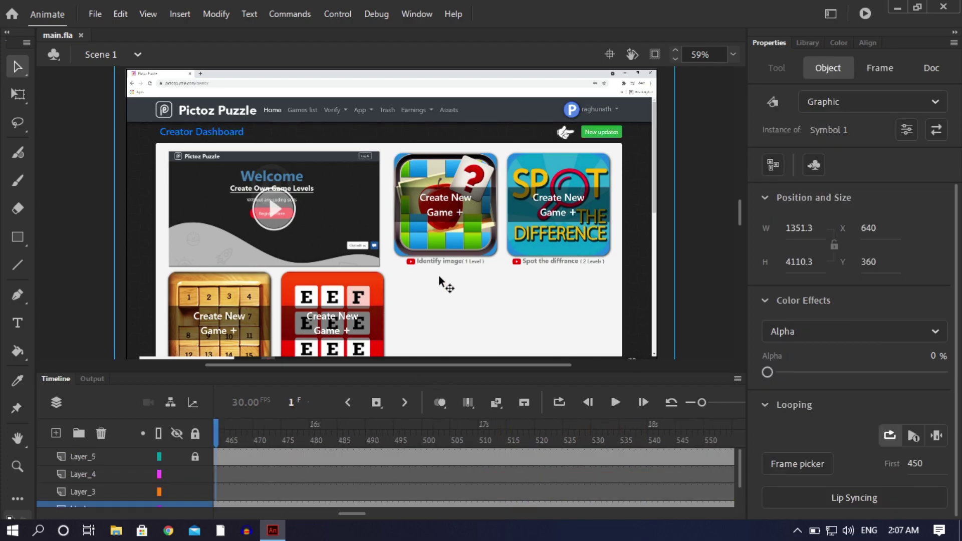
pyautogui.doubleClick(698, 237)
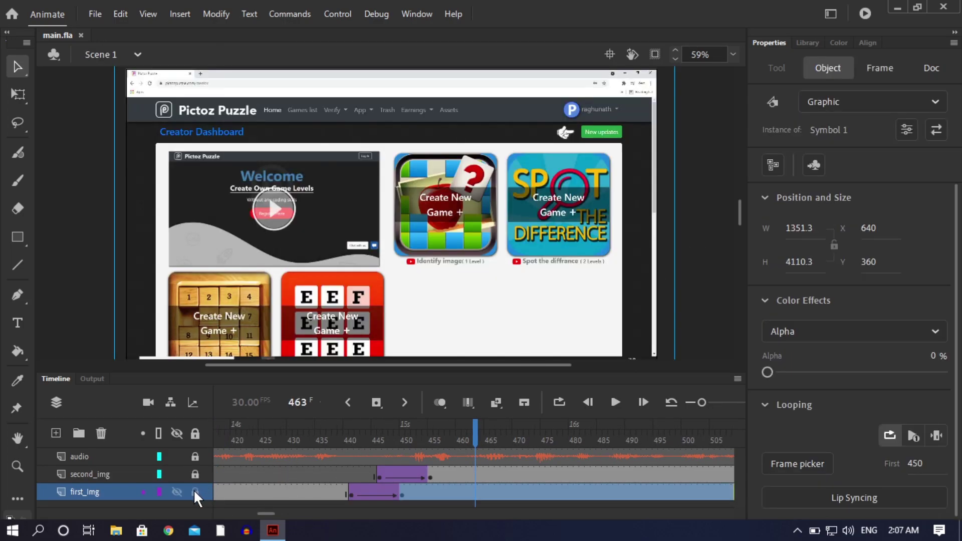
# Lock the first_img layer, unlock second_img, and open the dashboard symbol on it for editing
pyautogui.click(195, 492)
pyautogui.click(194, 473)
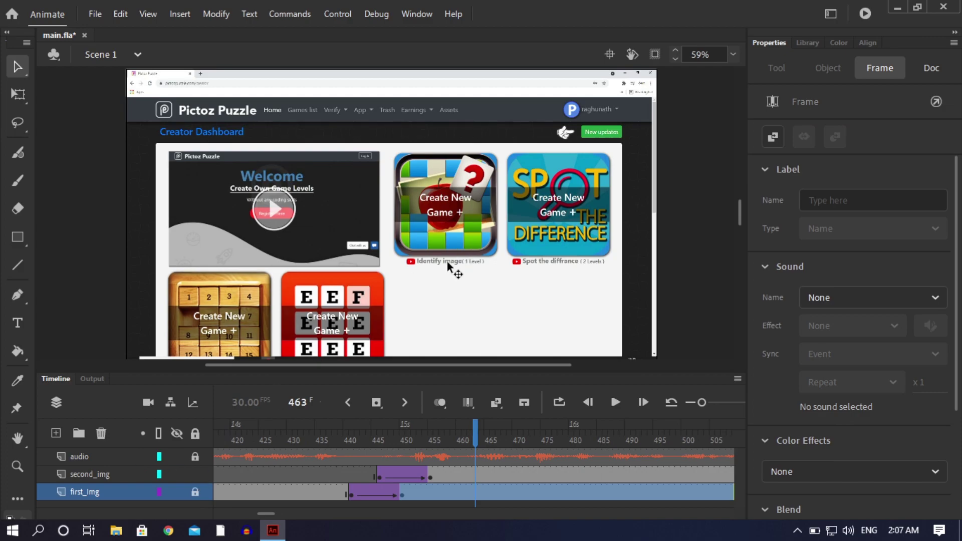
pyautogui.doubleClick(449, 263)
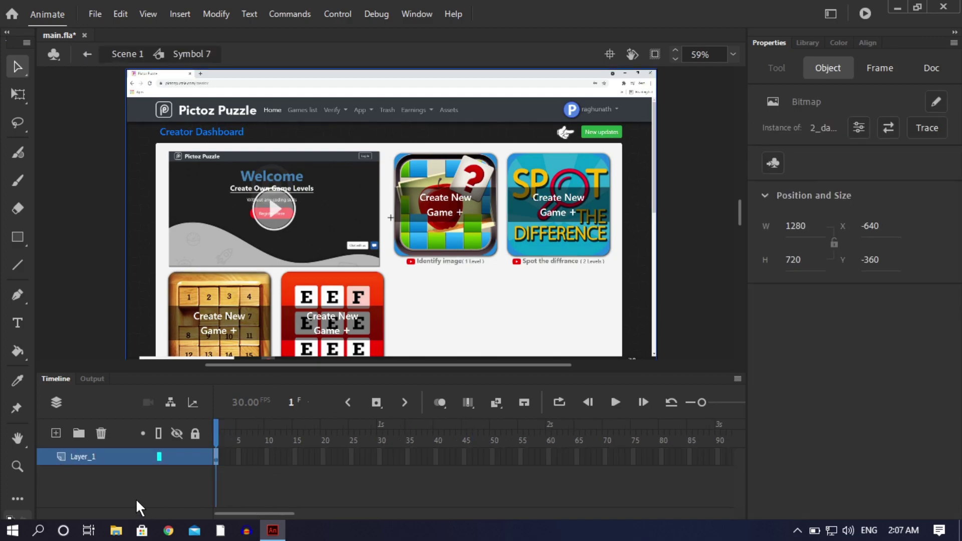
# Add a layer inside Symbol 7 and convert the dashboard bitmap to a graphic symbol with the default name
pyautogui.click(56, 432)
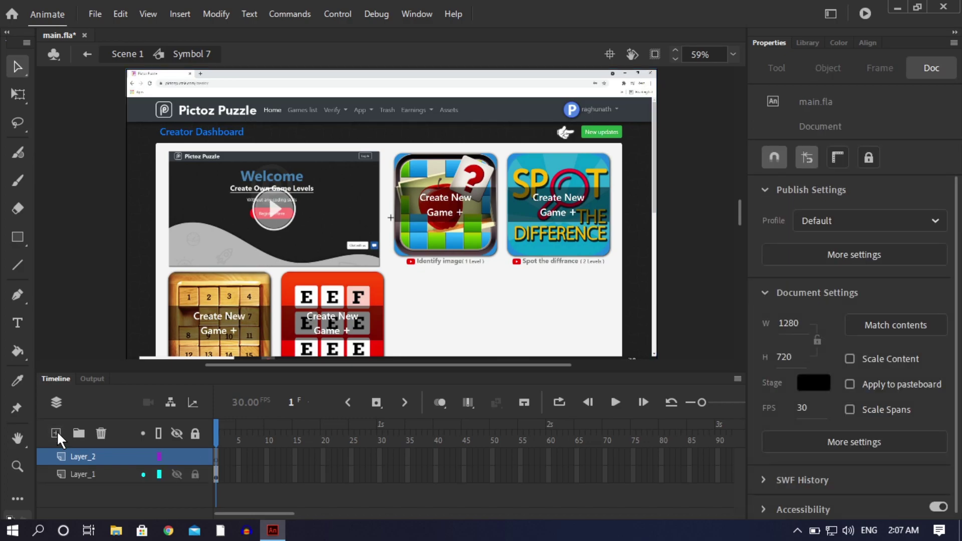
pyautogui.rightClick(316, 261)
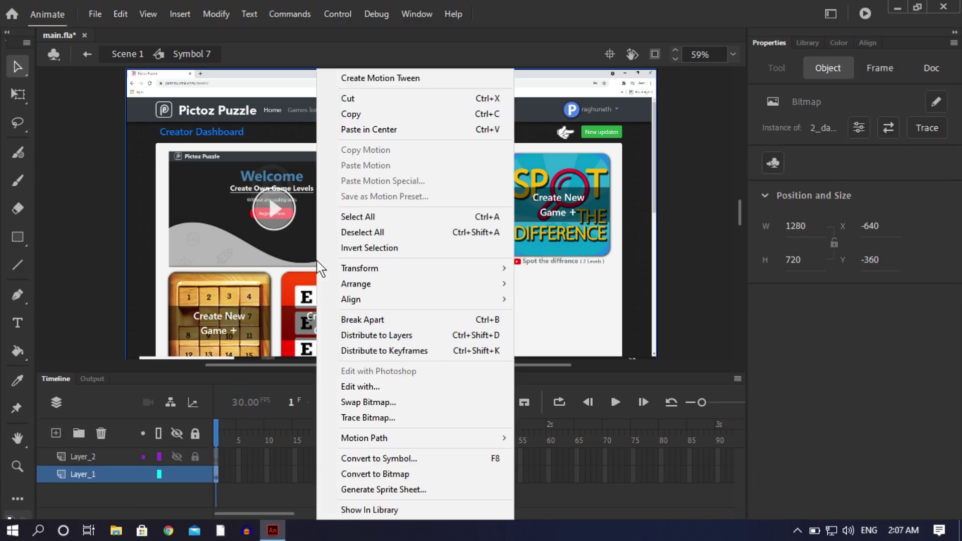
pyautogui.click(375, 463)
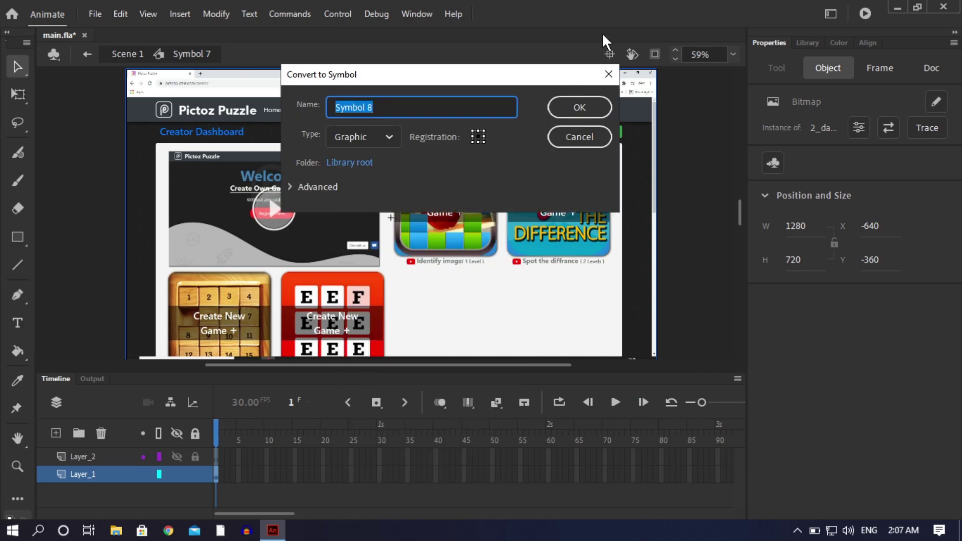
pyautogui.click(580, 107)
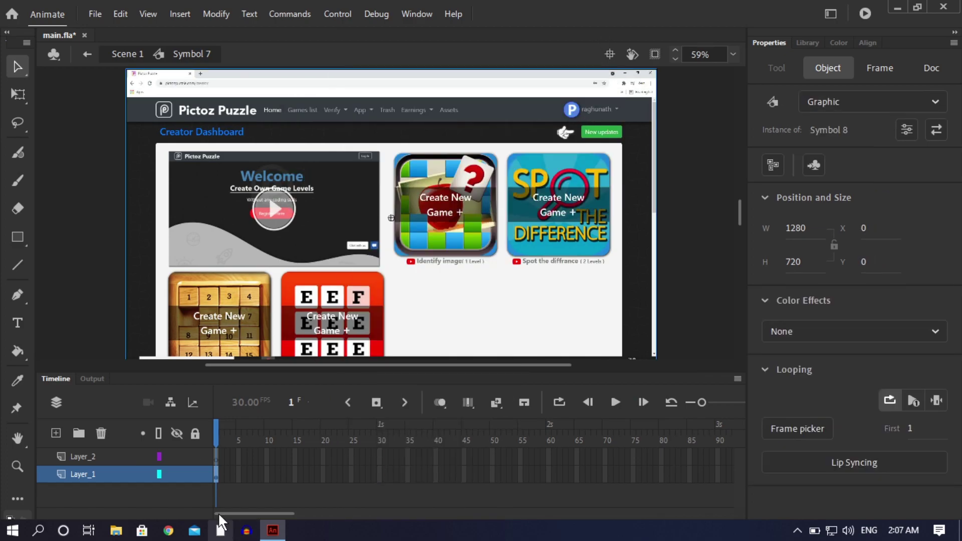
# Lock Layer_1, make Layer_2 the active layer, and save the document
pyautogui.click(195, 474)
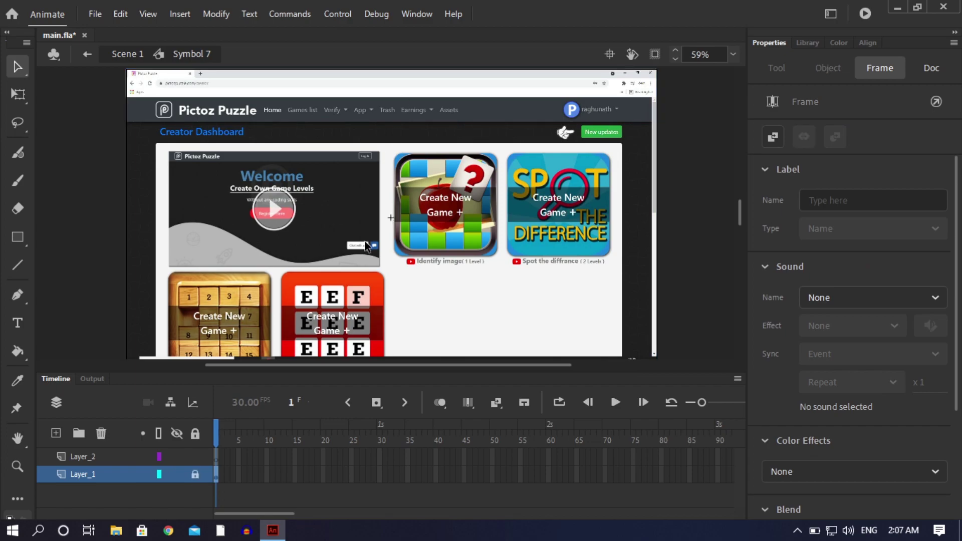
pyautogui.click(79, 458)
pyautogui.hotkey('ctrl', 's')
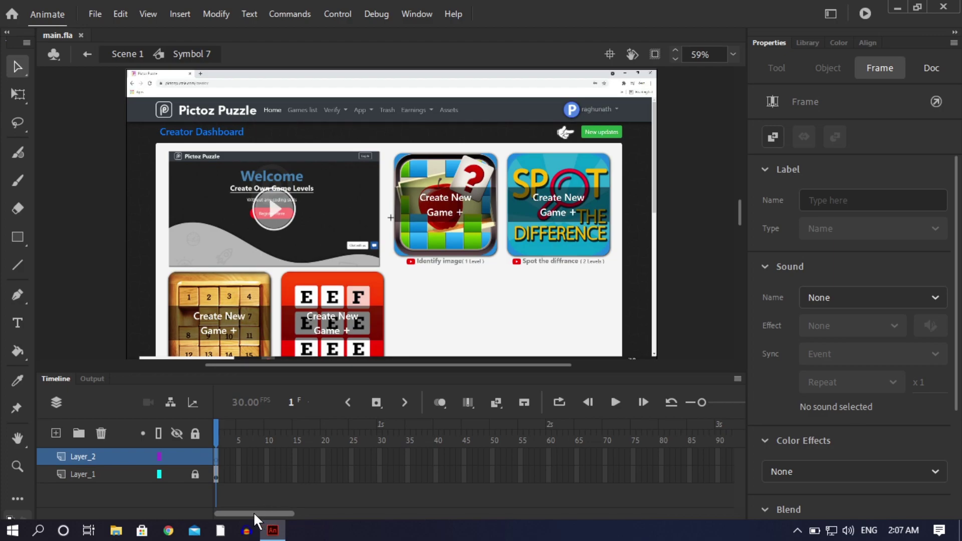
# Extend both layers of Symbol 7 with frames up to frame 591
pyautogui.moveTo(253, 512); pyautogui.dragTo(837, 517)
pyautogui.moveTo(723, 460); pyautogui.dragTo(306, 470)
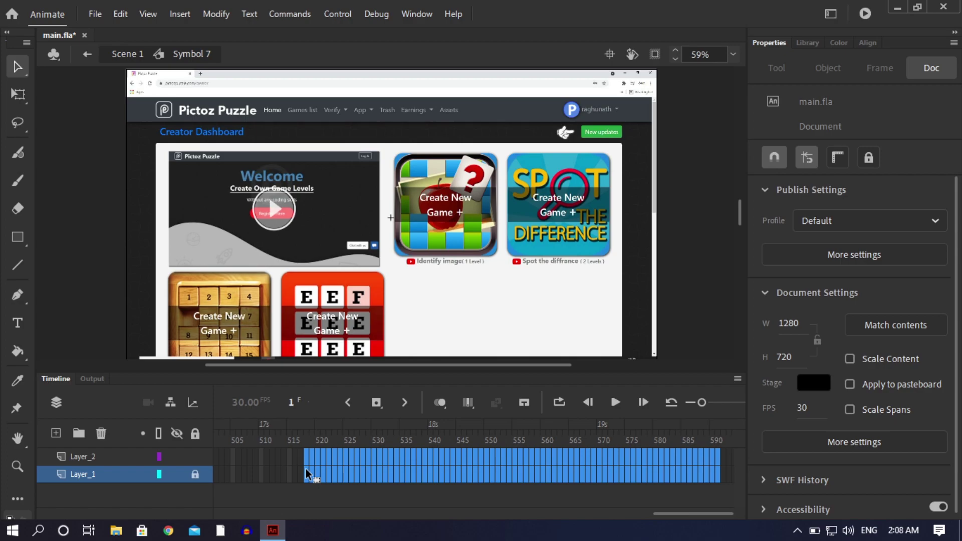
pyautogui.press('F5')
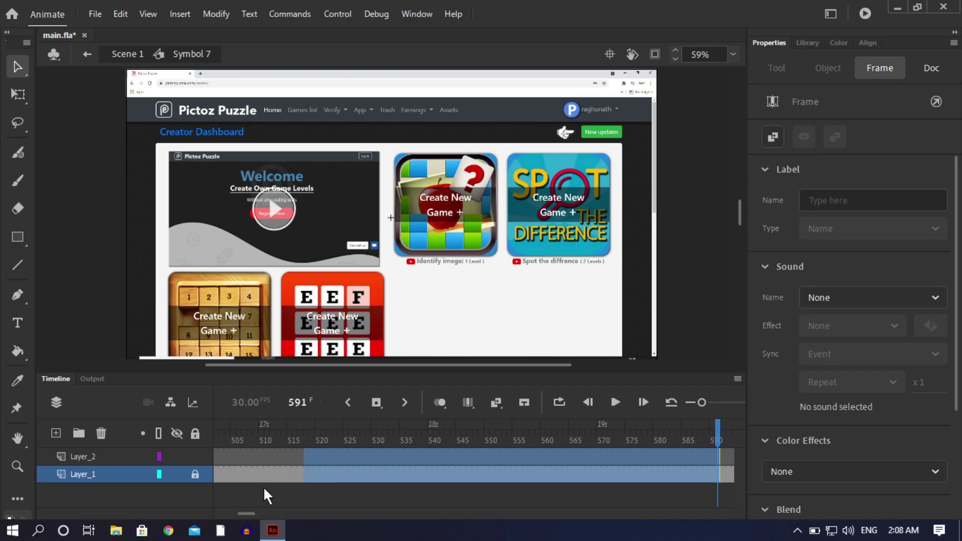
pyautogui.moveTo(244, 515); pyautogui.dragTo(708, 537)
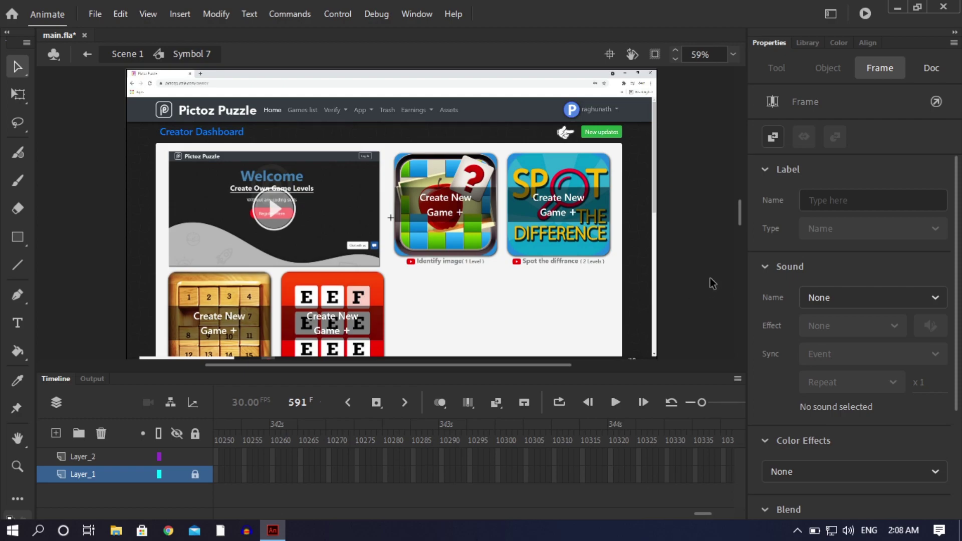
# Return to Scene 1, select the second_img keyframe at frame 455, and save the document
pyautogui.hotkey('ctrl', 'e')
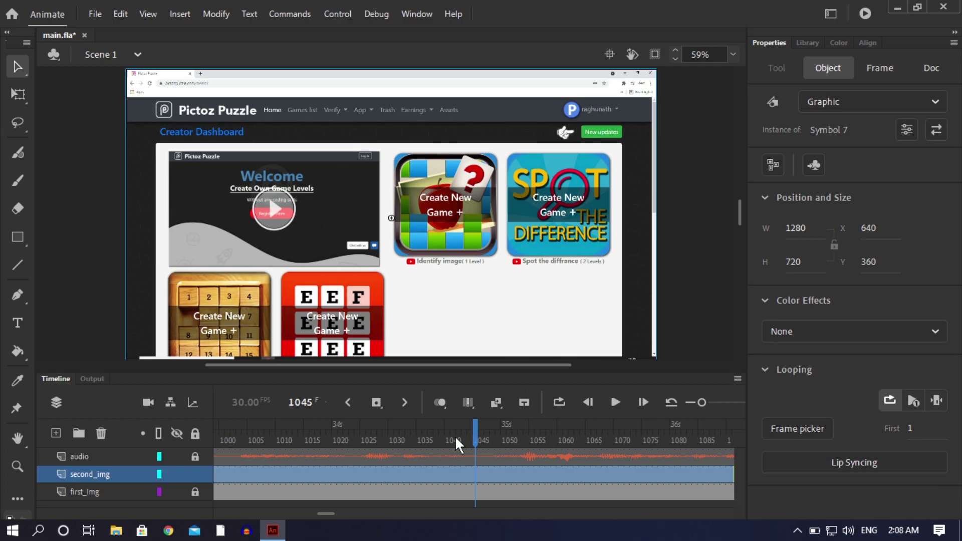
pyautogui.moveTo(328, 512); pyautogui.dragTo(269, 527)
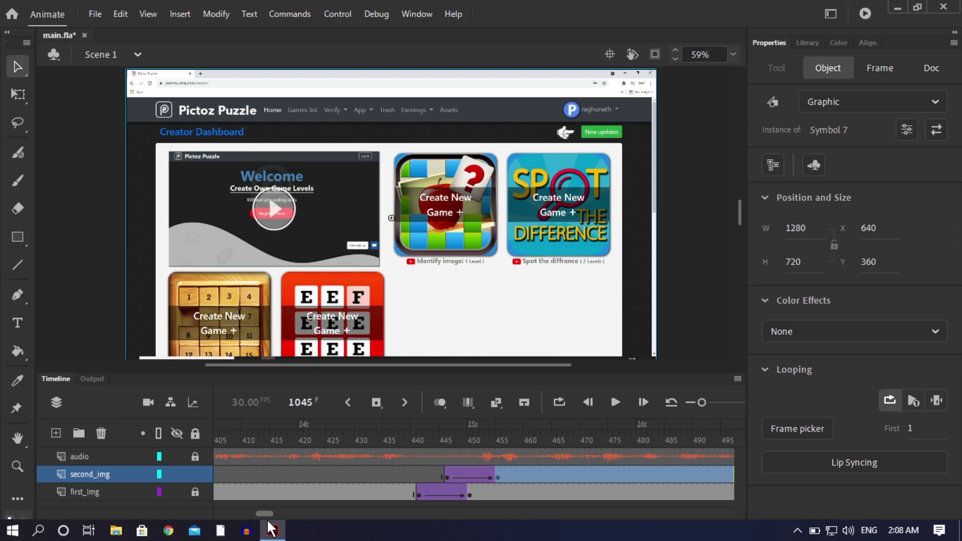
pyautogui.click(500, 476)
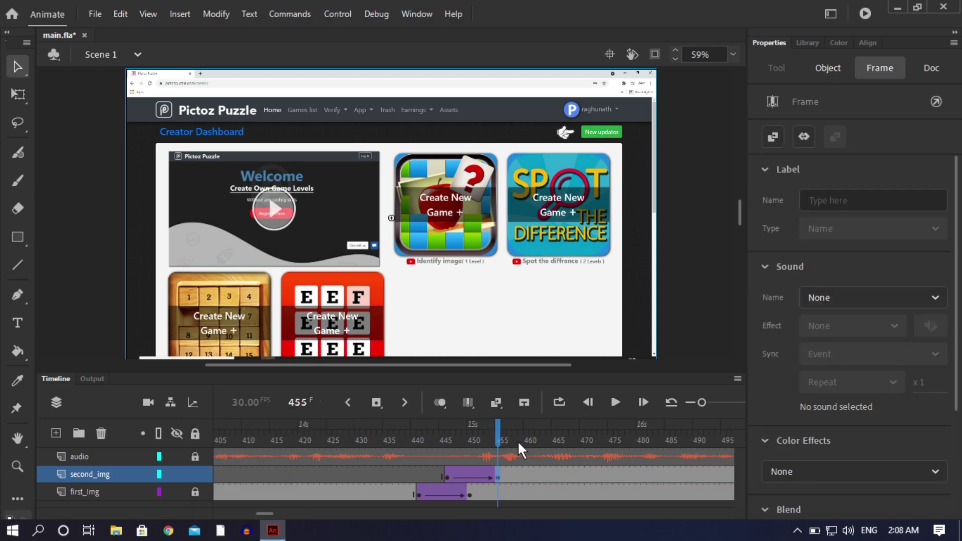
pyautogui.hotkey('ctrl', 's')
# Reopen the dashboard symbol on second_img, unlock its Layer_1, and return to Scene 1
pyautogui.doubleClick(449, 294)
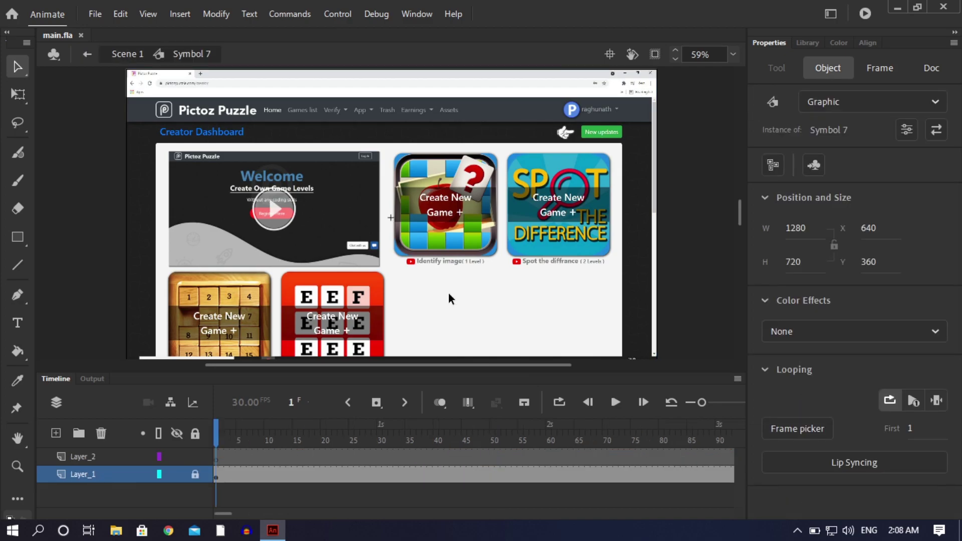
pyautogui.click(197, 473)
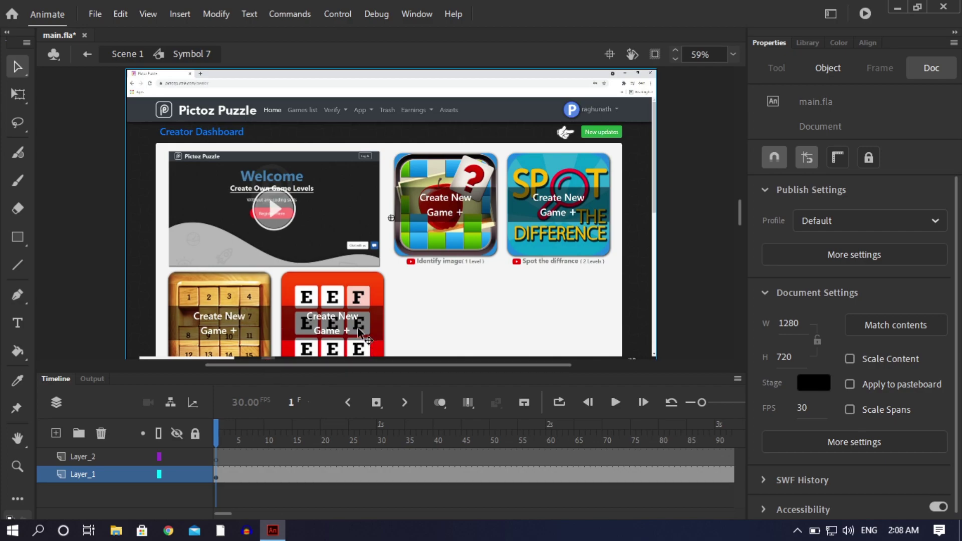
pyautogui.moveTo(224, 517); pyautogui.dragTo(2, 511)
pyautogui.doubleClick(63, 259)
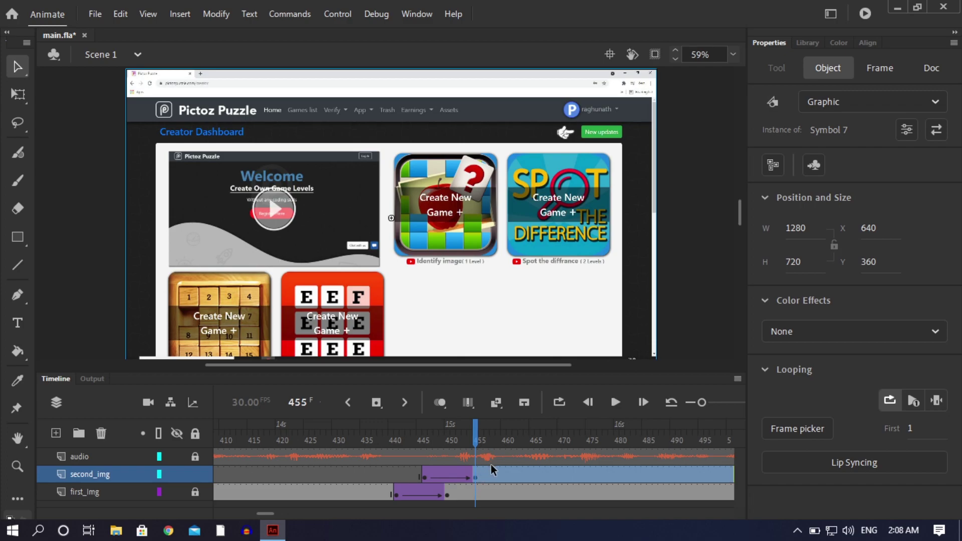
pyautogui.doubleClick(473, 331)
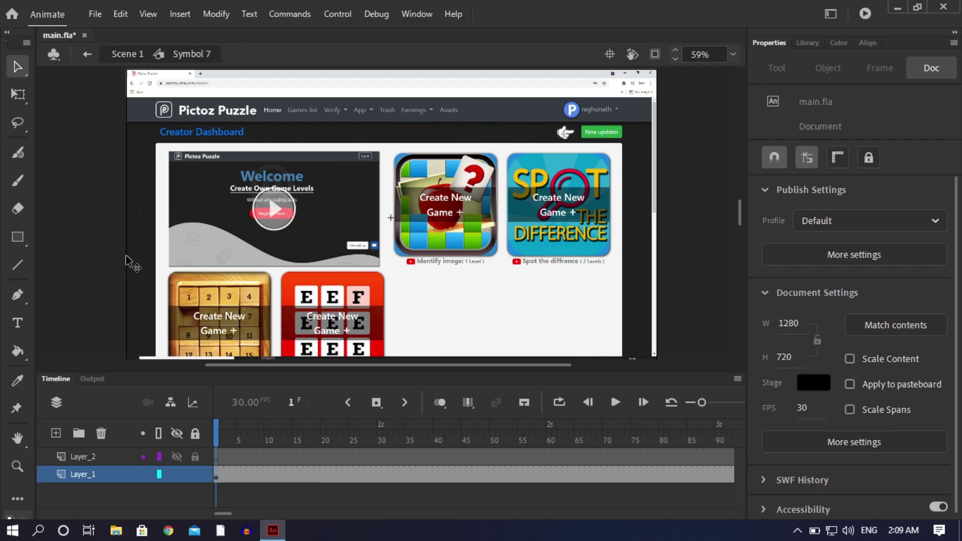
pyautogui.doubleClick(88, 254)
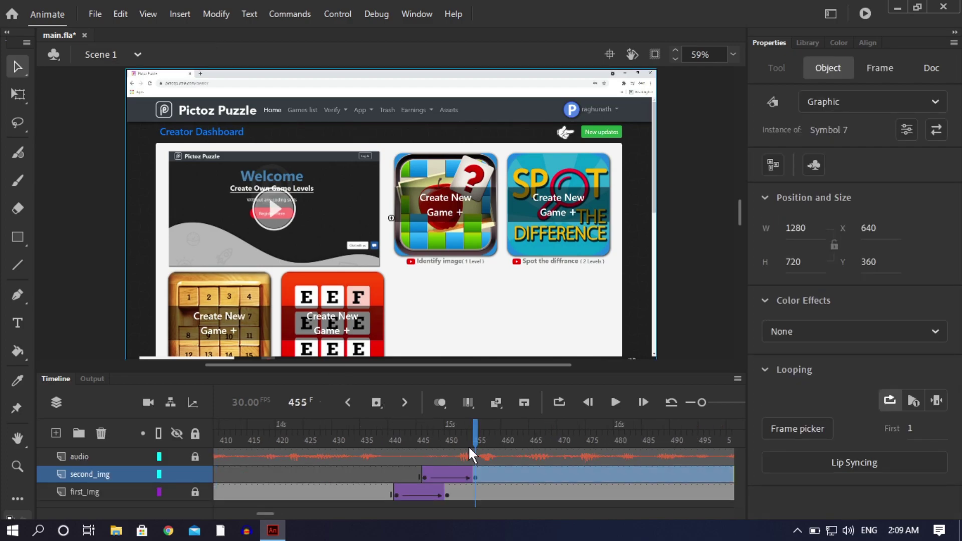
# Set the first looping frame of the dashboard graphic instance to 455 at the second_img keyframe on frame 455
pyautogui.press('Return')
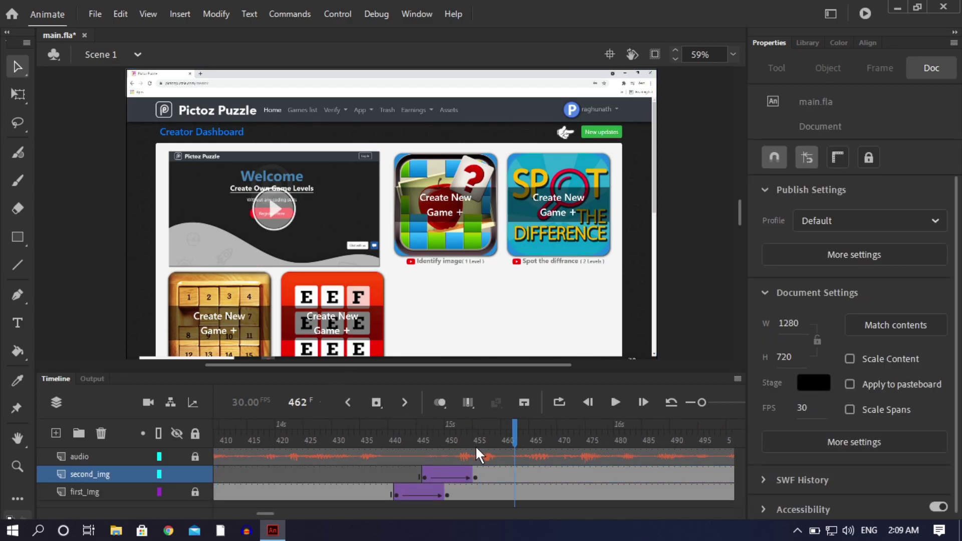
pyautogui.click(475, 477)
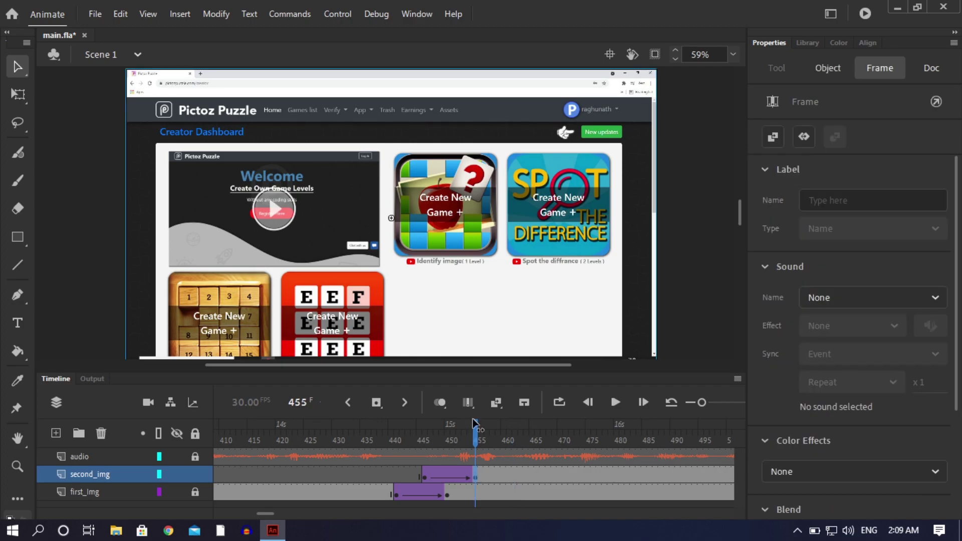
pyautogui.click(473, 258)
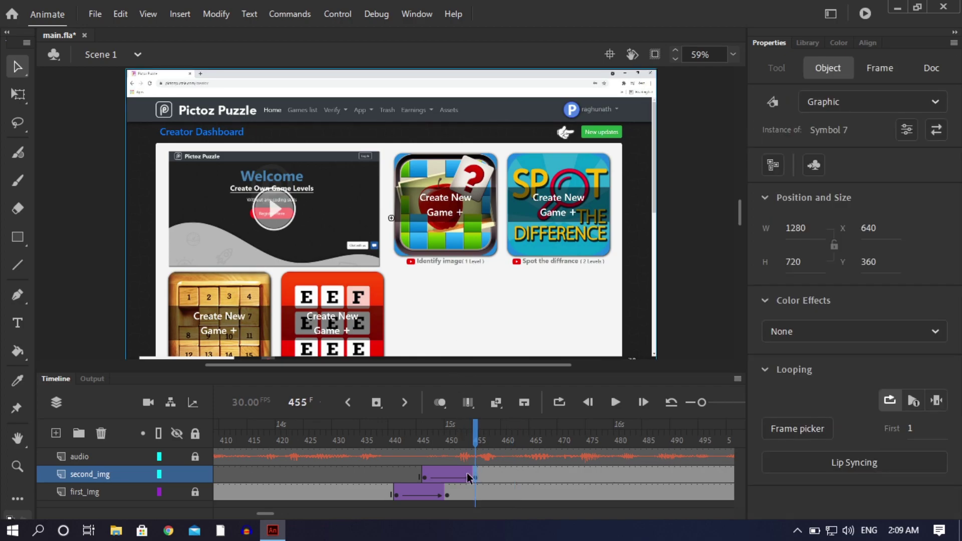
pyautogui.click(911, 429)
pyautogui.write('455')
pyautogui.click(709, 299)
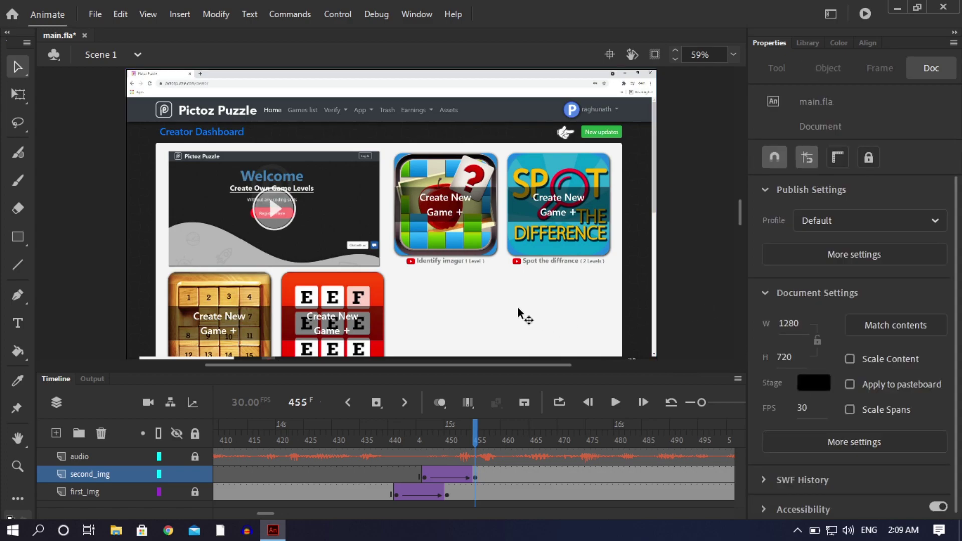
# Inside the dashboard symbol, lock Layer_1 and insert a keyframe on Layer_2 at frame 455
pyautogui.click(464, 279)
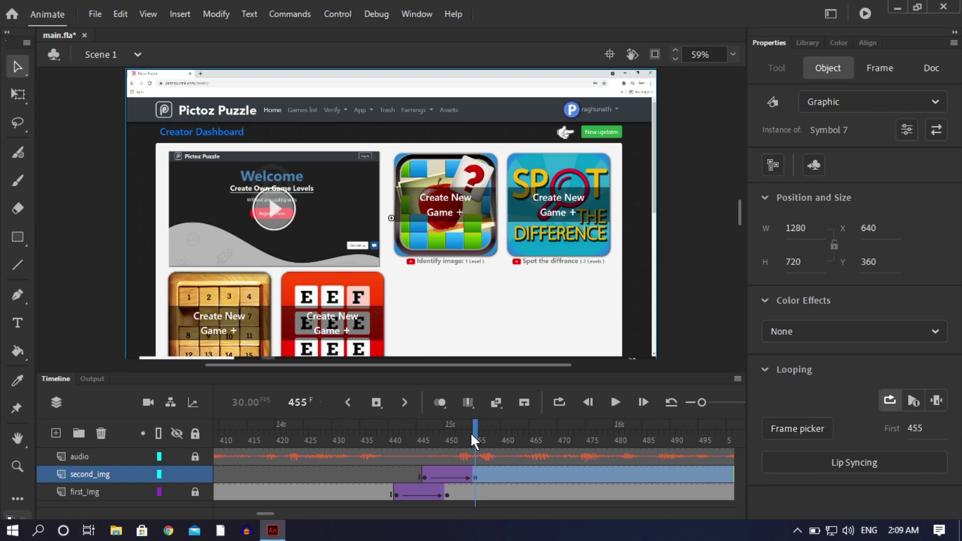
pyautogui.doubleClick(476, 305)
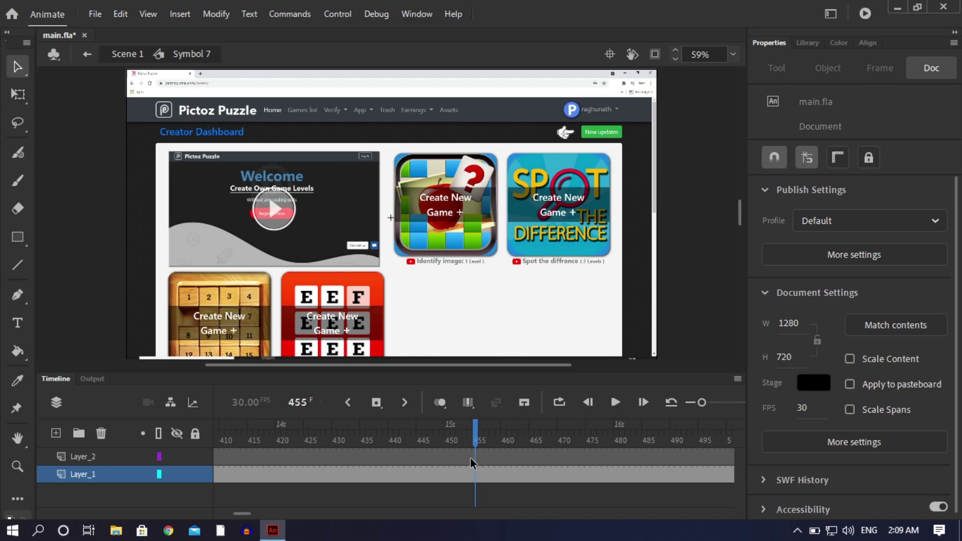
pyautogui.click(195, 474)
pyautogui.rightClick(474, 454)
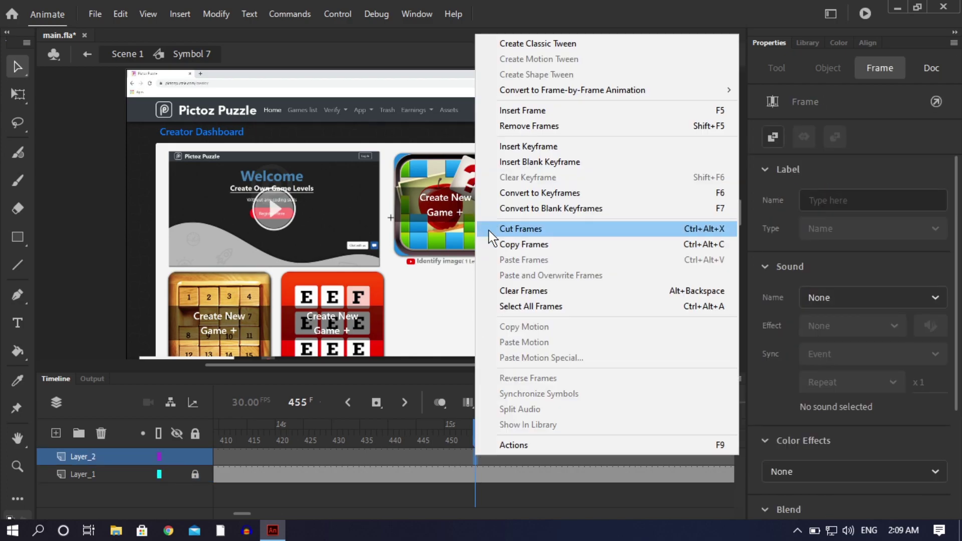
pyautogui.click(526, 148)
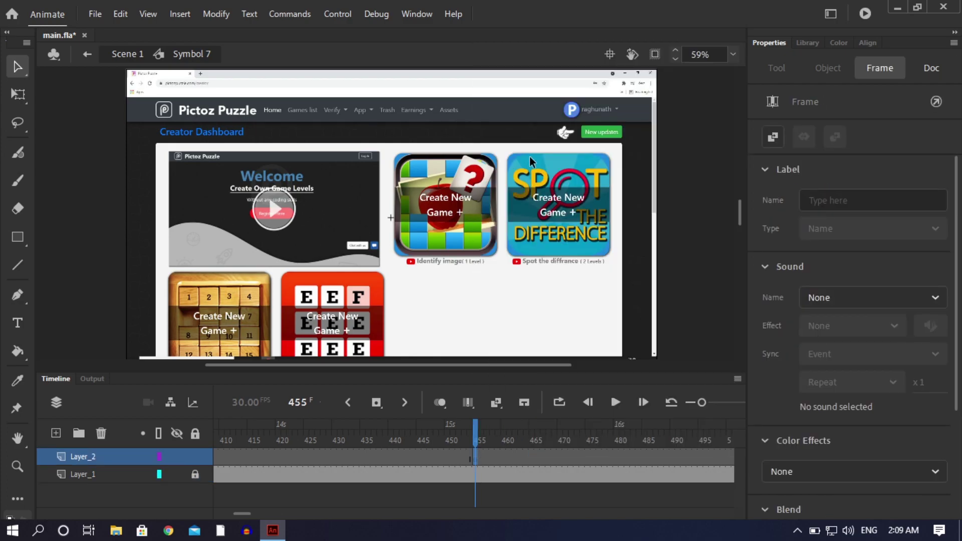
pyautogui.doubleClick(689, 285)
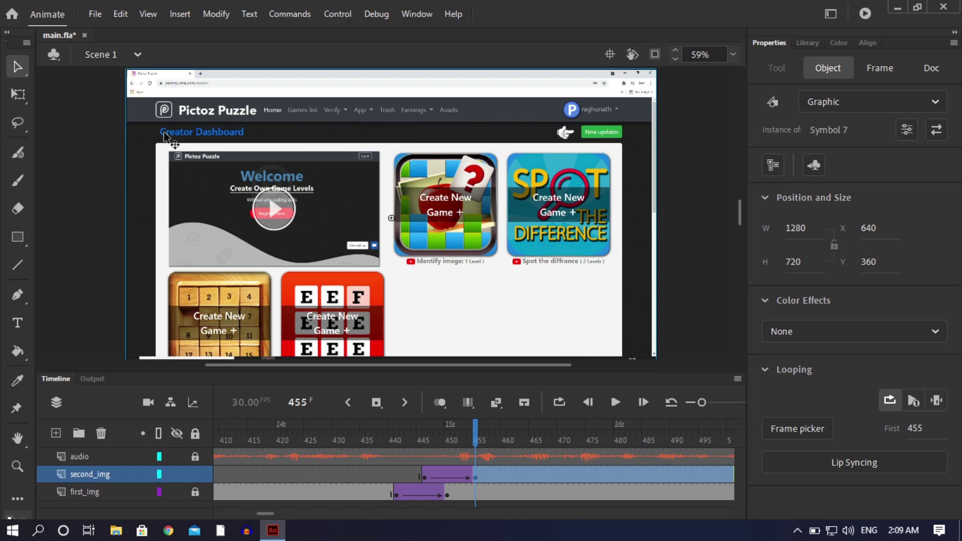
# Draw a black, stroke-free rectangle slightly larger than the whole dashboard image on Layer_2 at frame 455 of Symbol 7
pyautogui.doubleClick(441, 297)
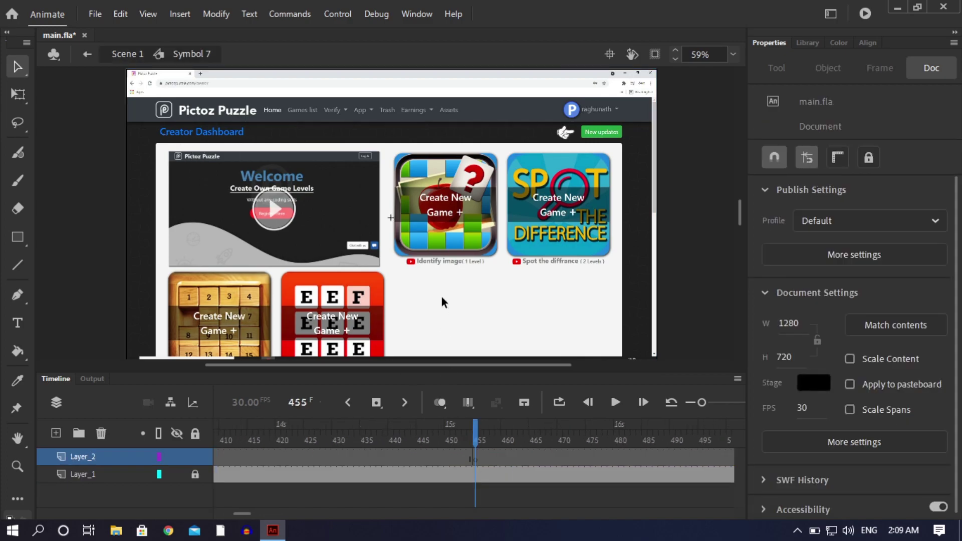
pyautogui.click(18, 237)
pyautogui.scroll(-1, 451, 226)
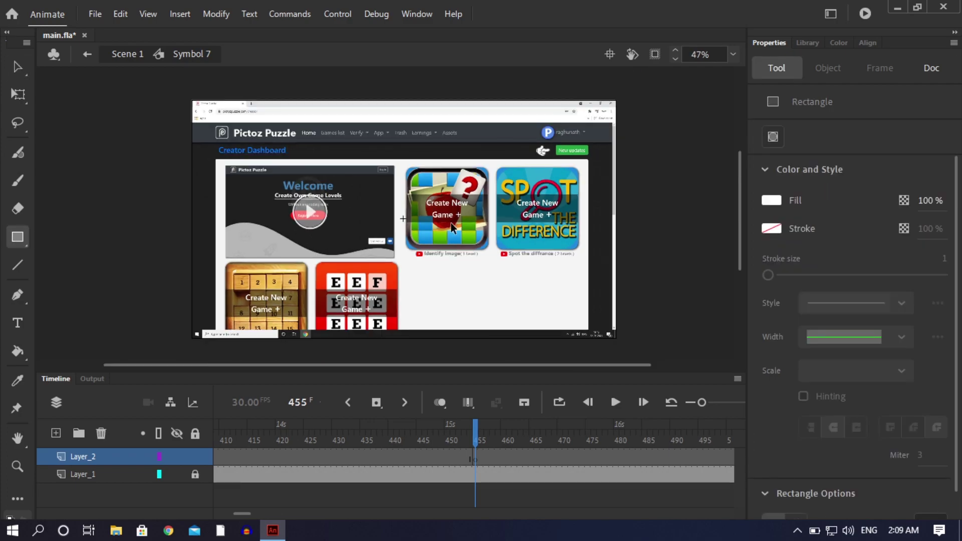
pyautogui.scroll(-2, 450, 223)
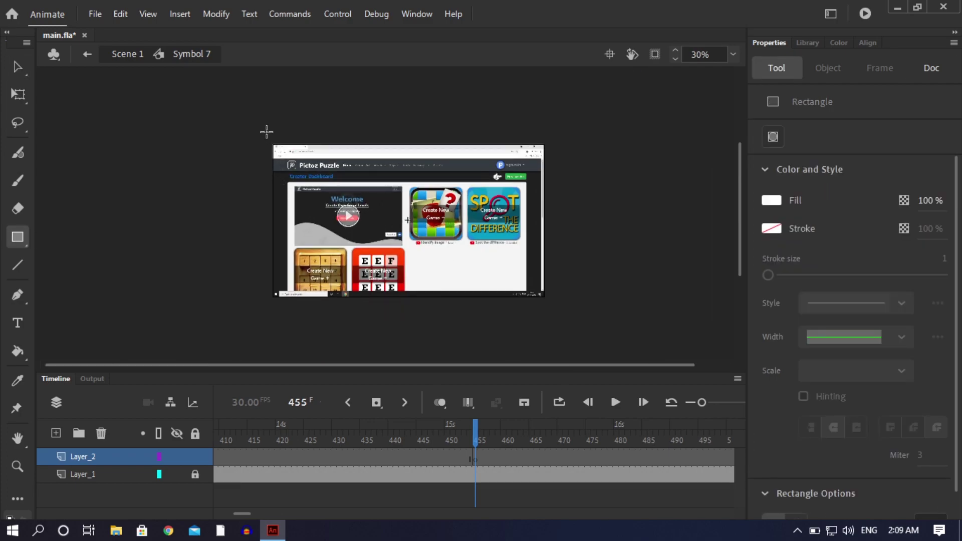
pyautogui.click(770, 200)
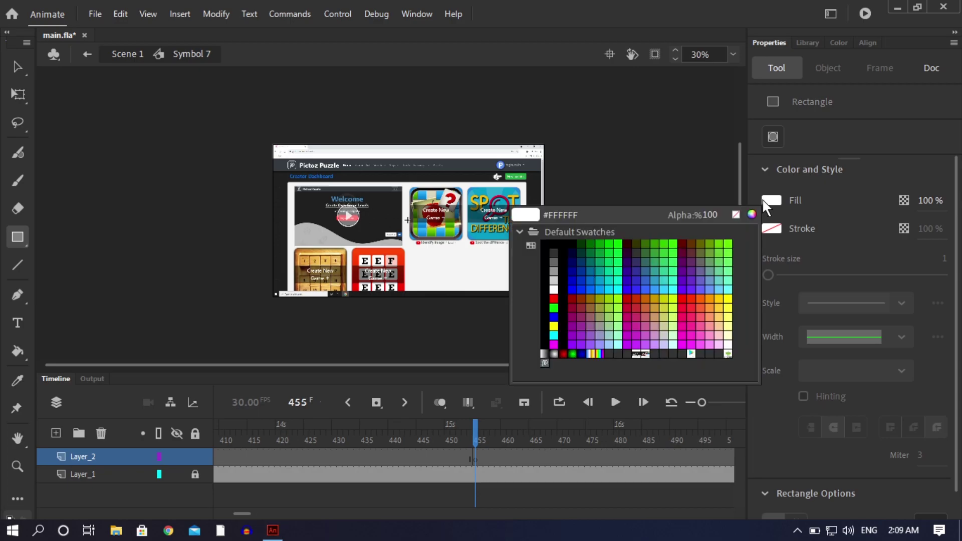
pyautogui.click(556, 241)
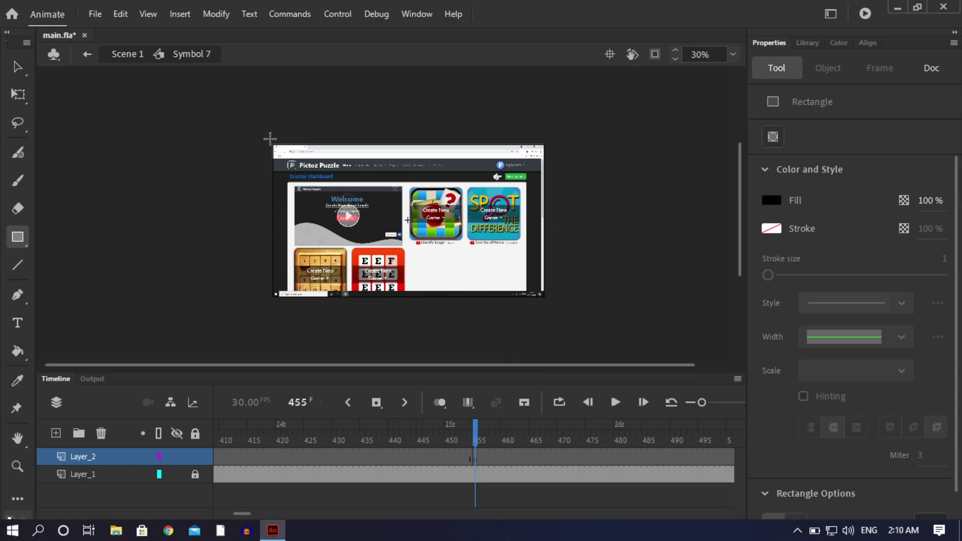
pyautogui.moveTo(267, 139)
pyautogui.mouseDown()
pyautogui.moveTo(302, 191)
pyautogui.moveTo(429, 274)
pyautogui.moveTo(546, 328)
pyautogui.moveTo(541, 295)
pyautogui.moveTo(552, 307)
pyautogui.mouseUp()
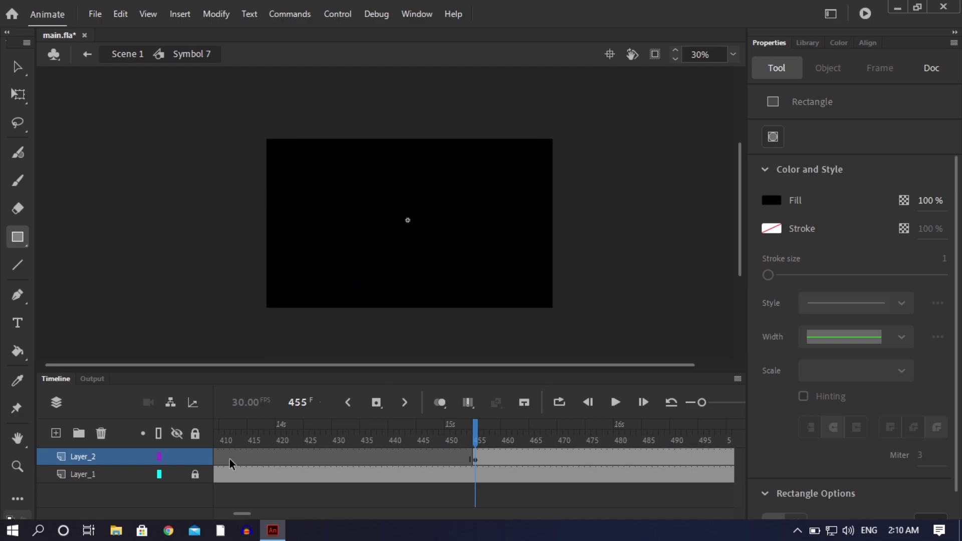
# Show Layer_2 as outlines, centre the black rectangle on the stage horizontally and vertically, and check its edges around the image
pyautogui.click(159, 456)
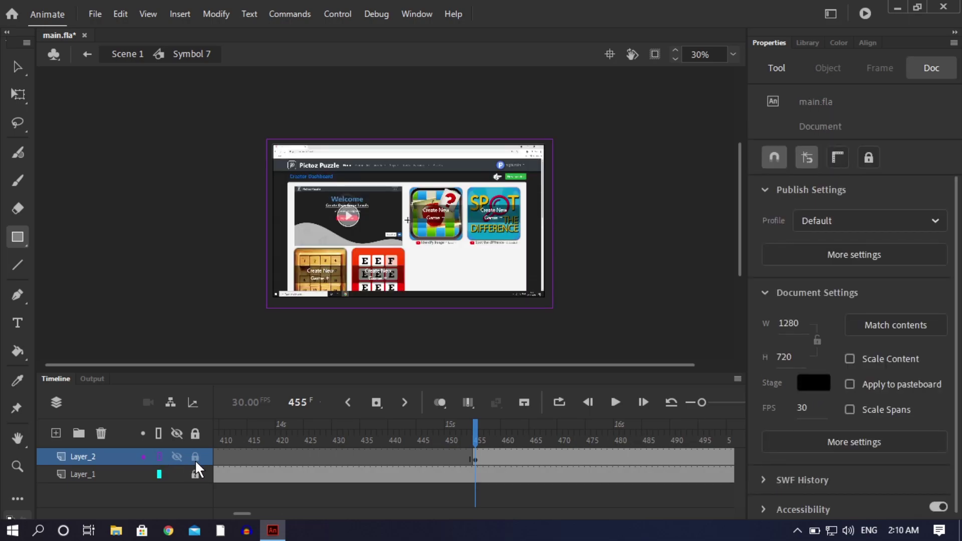
pyautogui.click(477, 456)
pyautogui.hotkey('ctrl', 'k')
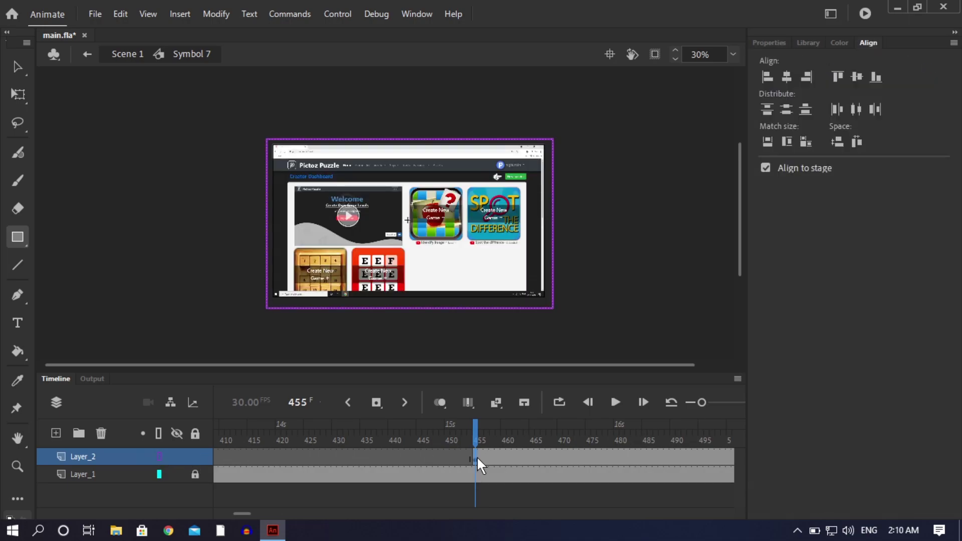
pyautogui.click(787, 108)
pyautogui.click(787, 78)
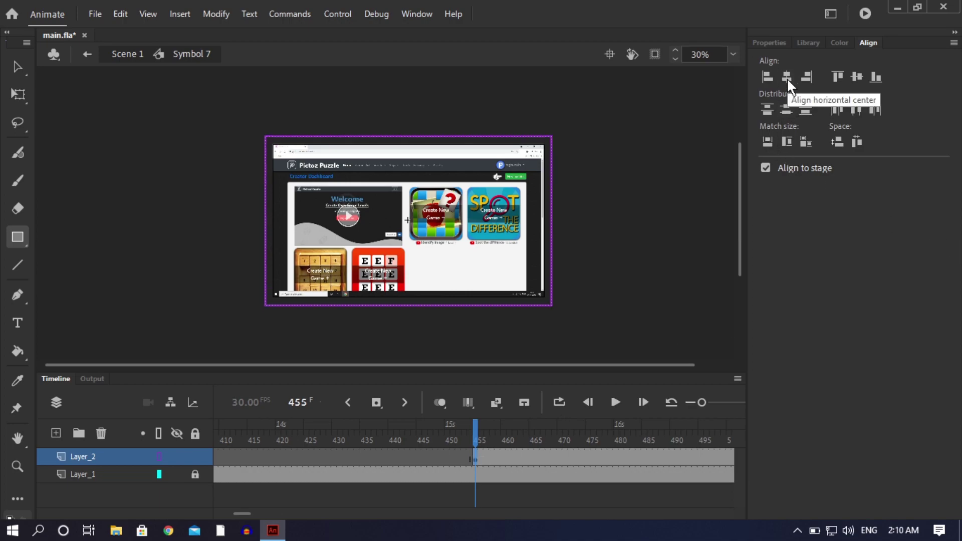
pyautogui.click(17, 65)
pyautogui.click(125, 259)
pyautogui.scroll(2, 434, 233)
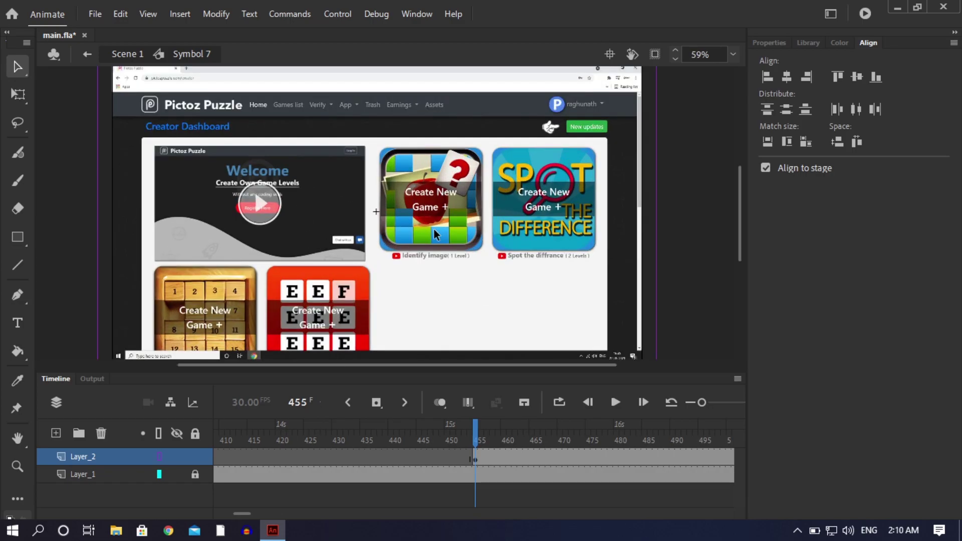
pyautogui.scroll(2, 118, 137)
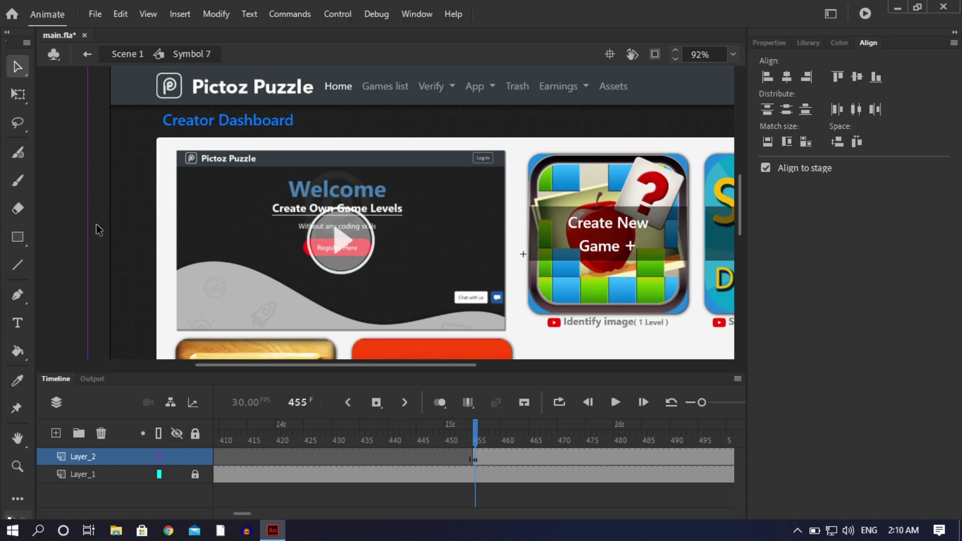
pyautogui.scroll(-3, 96, 224)
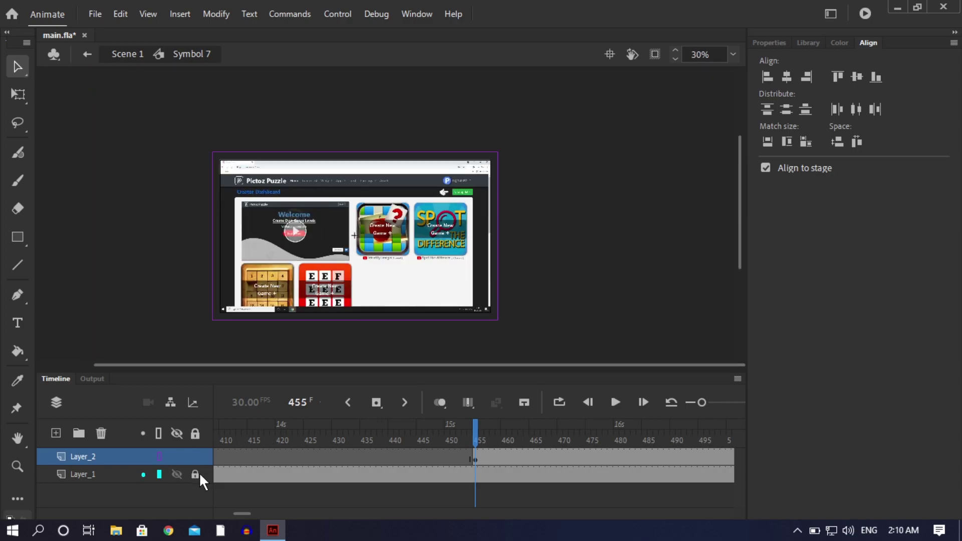
# Restore Layer_2's filled display and convert the black rectangle to a Movie Clip symbol named Symbol 9
pyautogui.click(158, 453)
pyautogui.click(323, 250)
pyautogui.rightClick(323, 249)
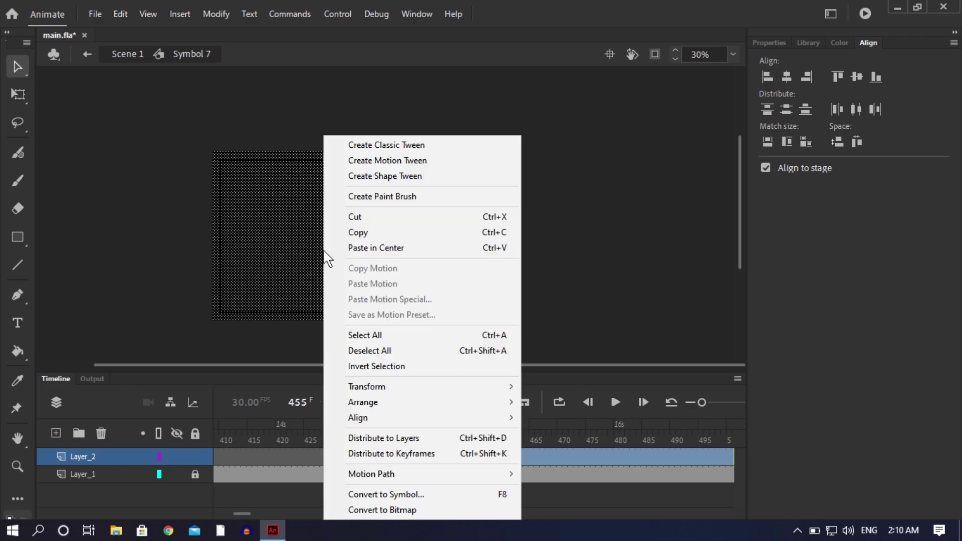
pyautogui.click(372, 494)
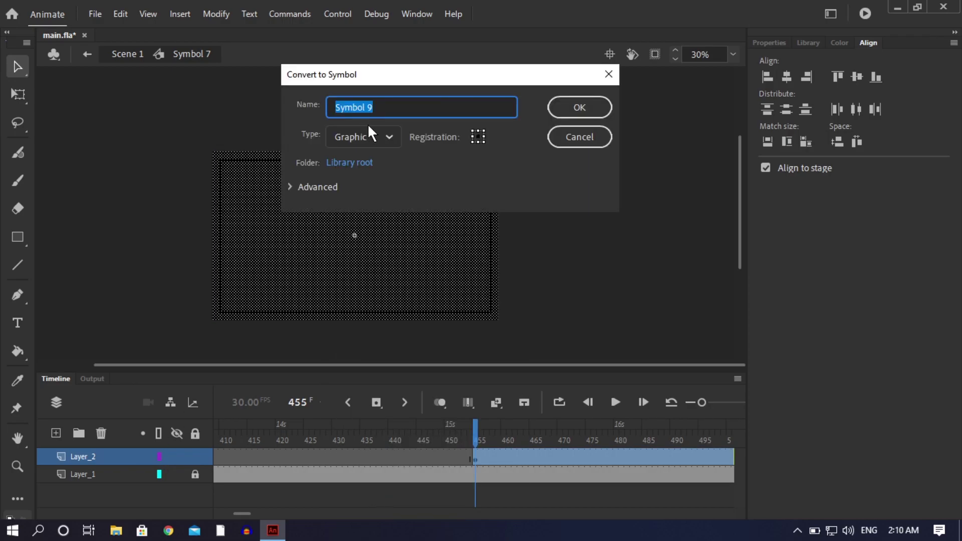
pyautogui.click(364, 138)
pyautogui.click(362, 164)
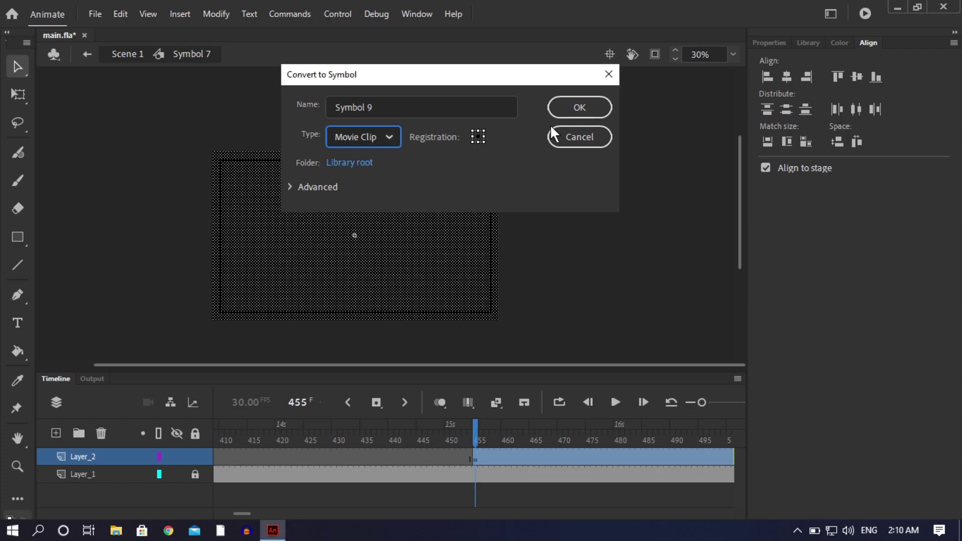
pyautogui.click(574, 111)
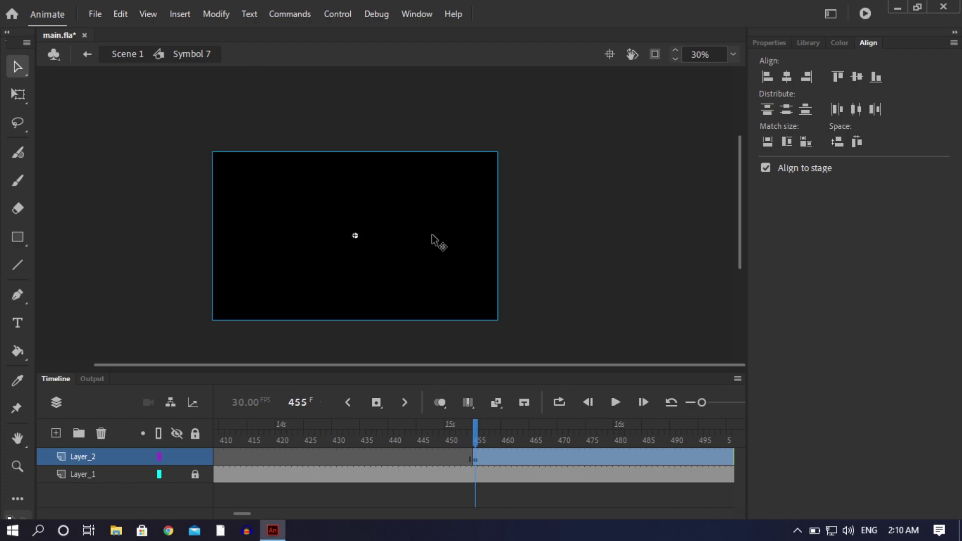
# Inside Symbol 9, add a new layer above the locked Layer_1 and show Layer_1 as outlines
pyautogui.doubleClick(432, 237)
pyautogui.scroll(3, 361, 200)
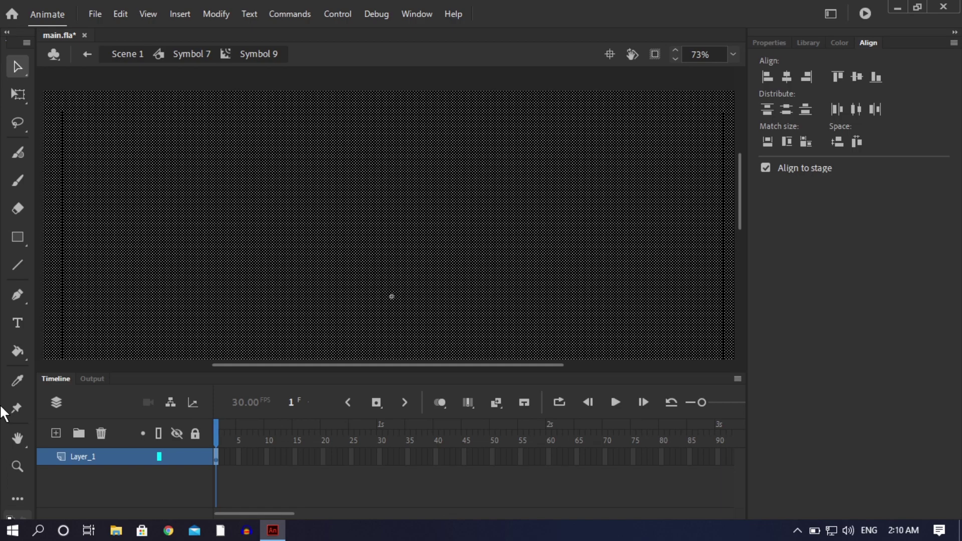
pyautogui.click(56, 433)
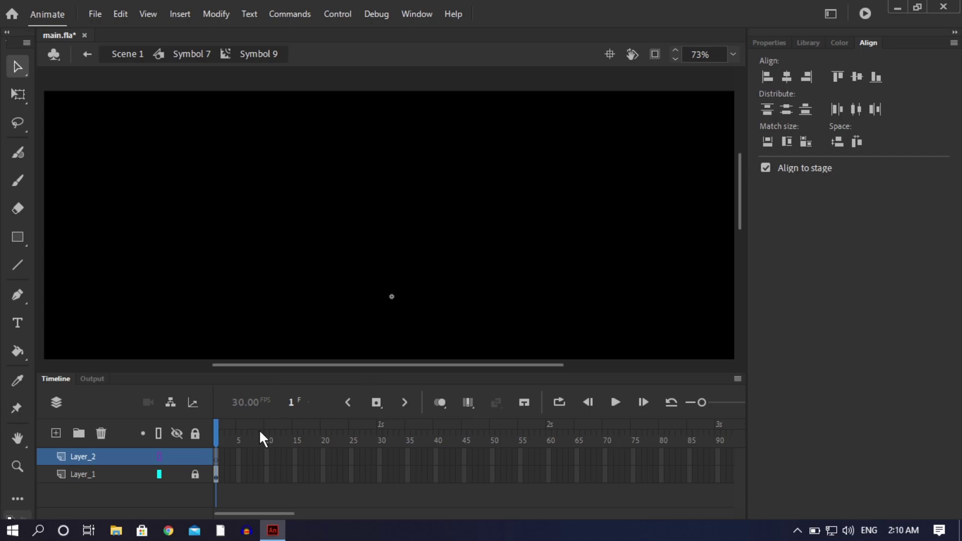
pyautogui.click(159, 473)
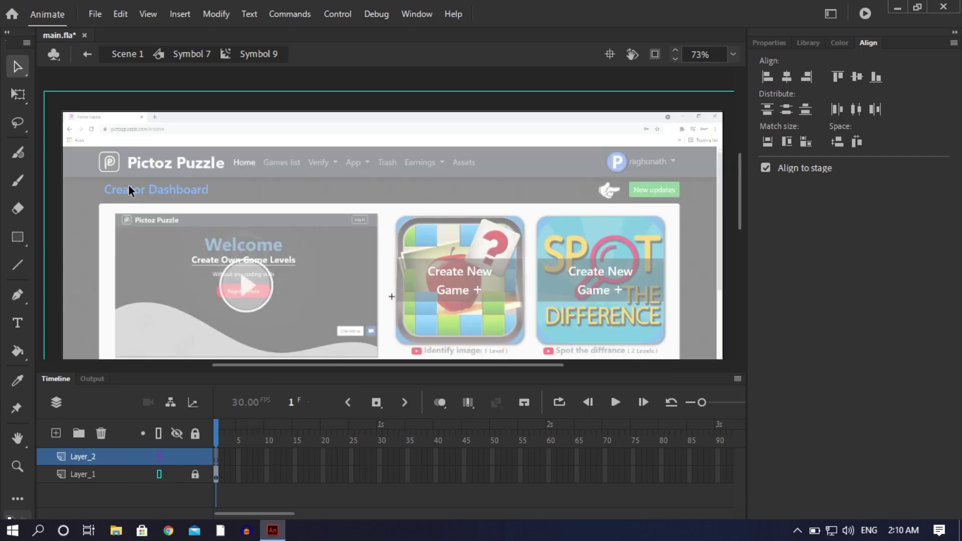
# Draw a white rectangle about 220 by 43 px around the Creator Dashboard heading on Layer_2
pyautogui.keyDown('ctrl'); pyautogui.scroll(2, 128, 185); pyautogui.keyUp('ctrl')
pyautogui.moveTo(311, 365); pyautogui.dragTo(281, 365)
pyautogui.click(18, 237)
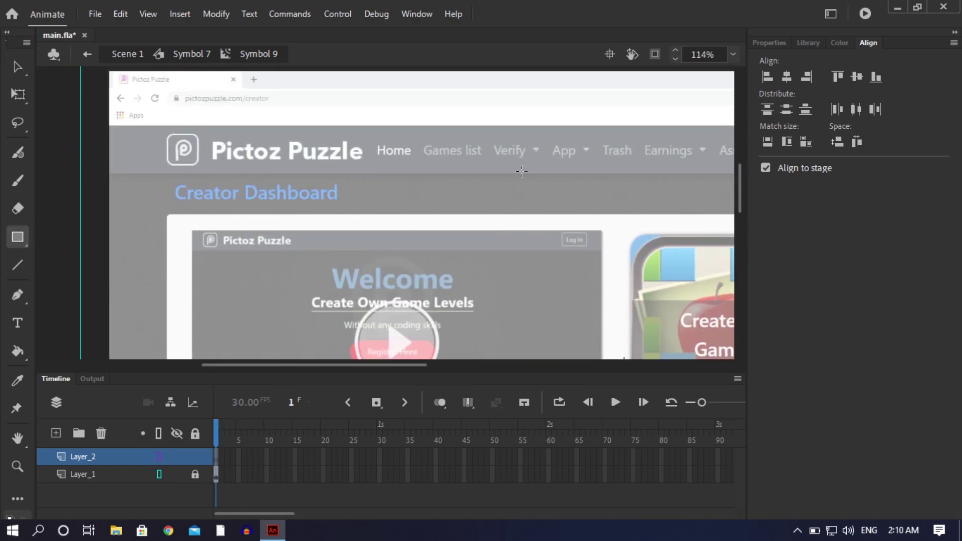
pyautogui.click(758, 43)
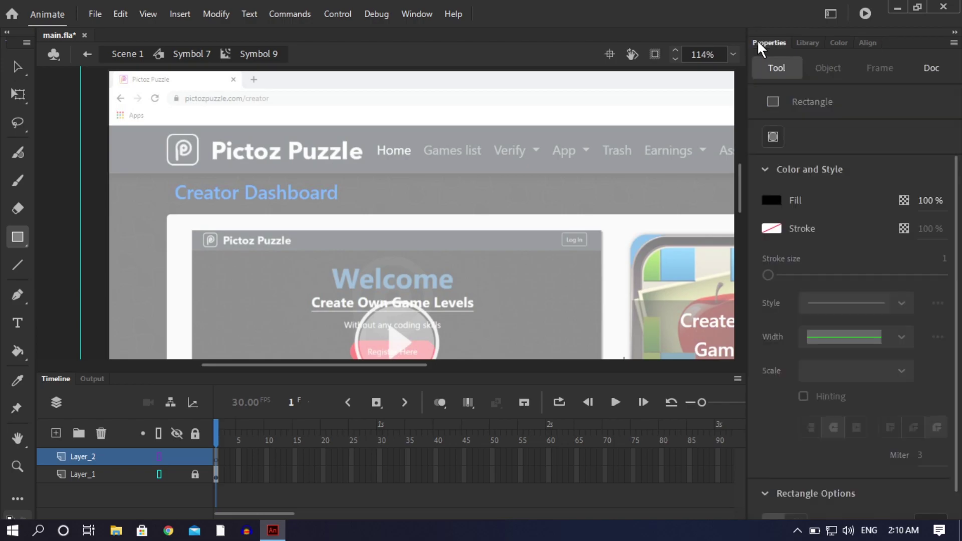
pyautogui.click(780, 199)
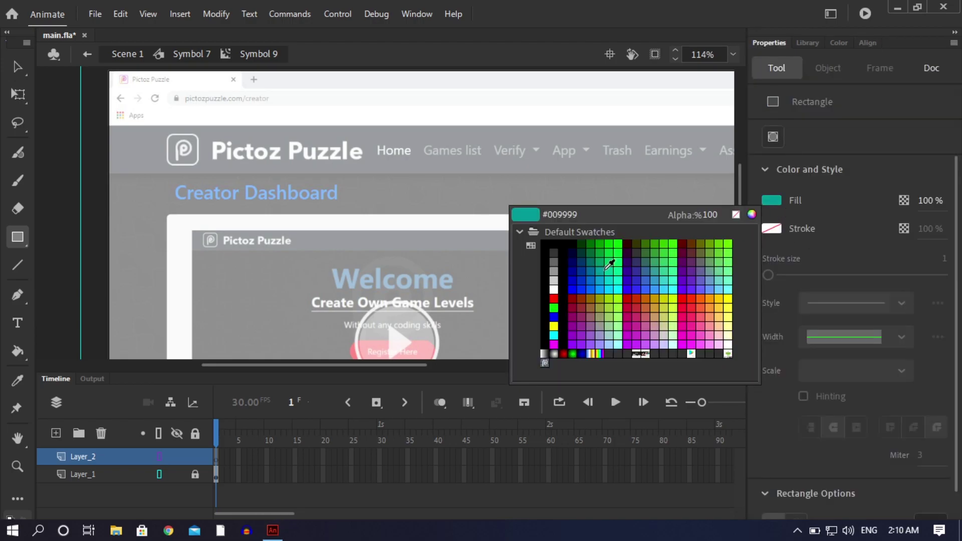
pyautogui.click(554, 289)
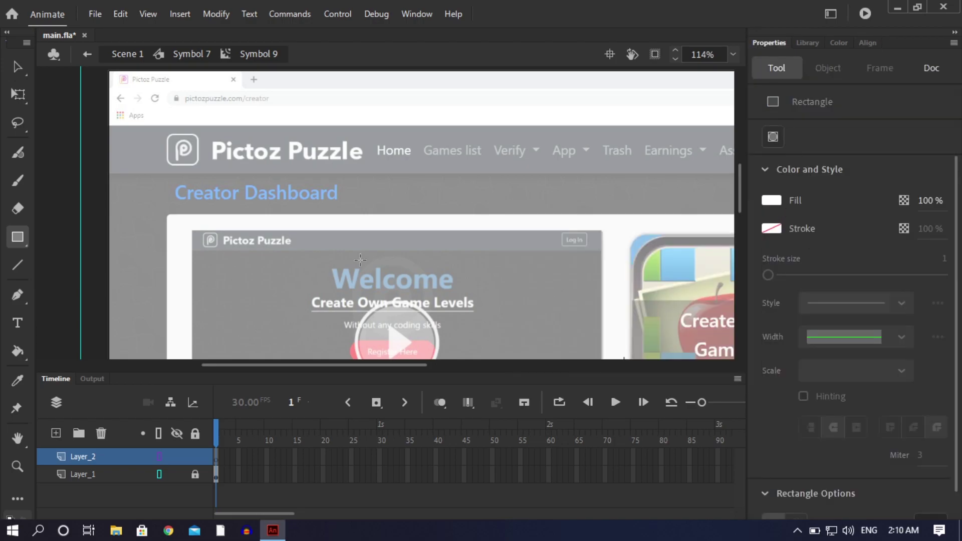
pyautogui.moveTo(166, 175); pyautogui.dragTo(343, 210)
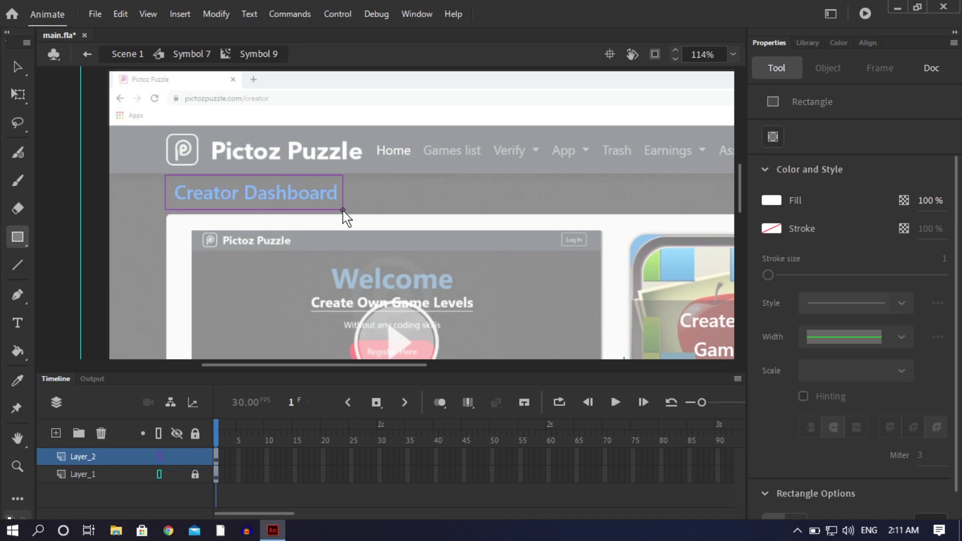
# Nudge the white rectangle slightly down and right to fit around the Creator Dashboard heading
pyautogui.click(17, 69)
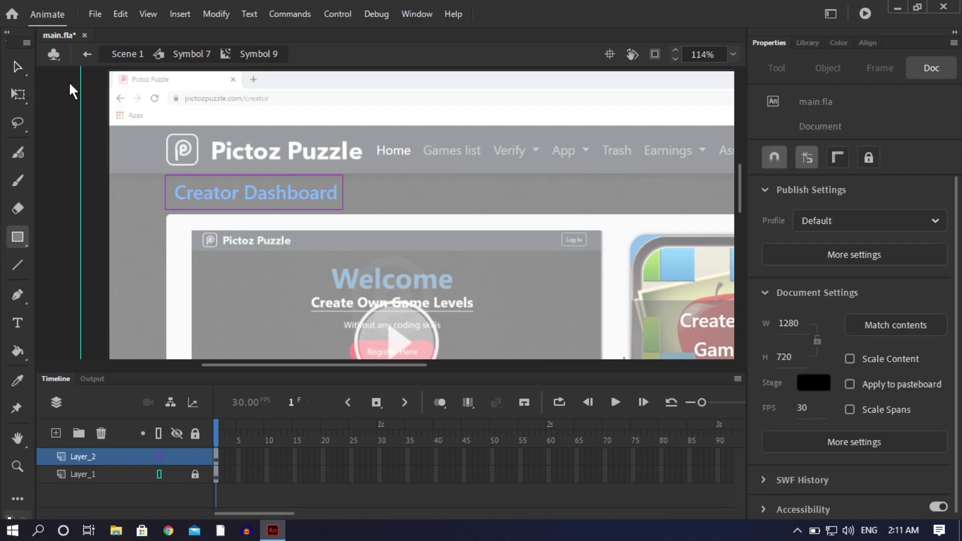
pyautogui.doubleClick(326, 208)
pyautogui.press('Down')
pyautogui.press('Down')
pyautogui.press('Down')
pyautogui.press('Down')
pyautogui.press('Up')
pyautogui.press('Up')
pyautogui.press('Right')
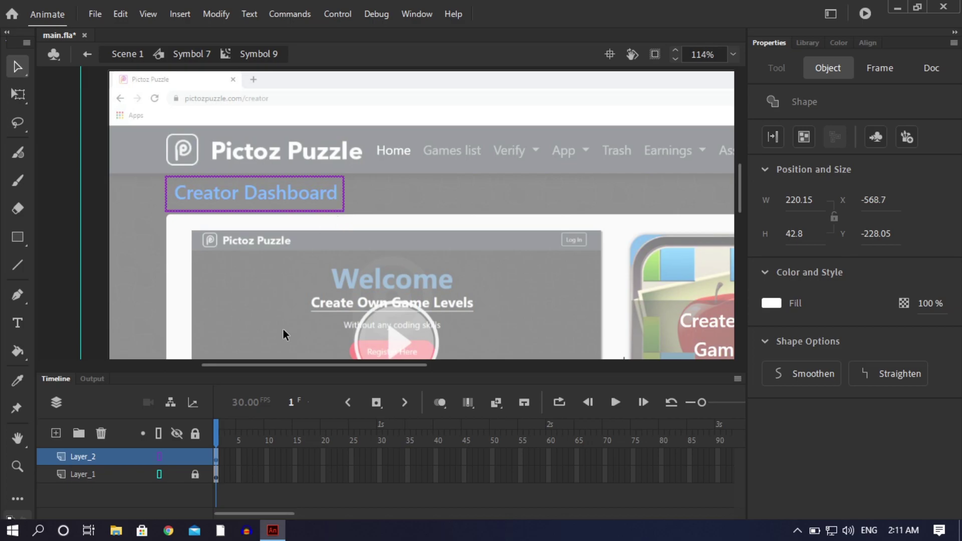
# Move the white rectangle from Layer_2 to the same position on the unlocked Layer_1, and lock Layer_2
pyautogui.click(188, 332)
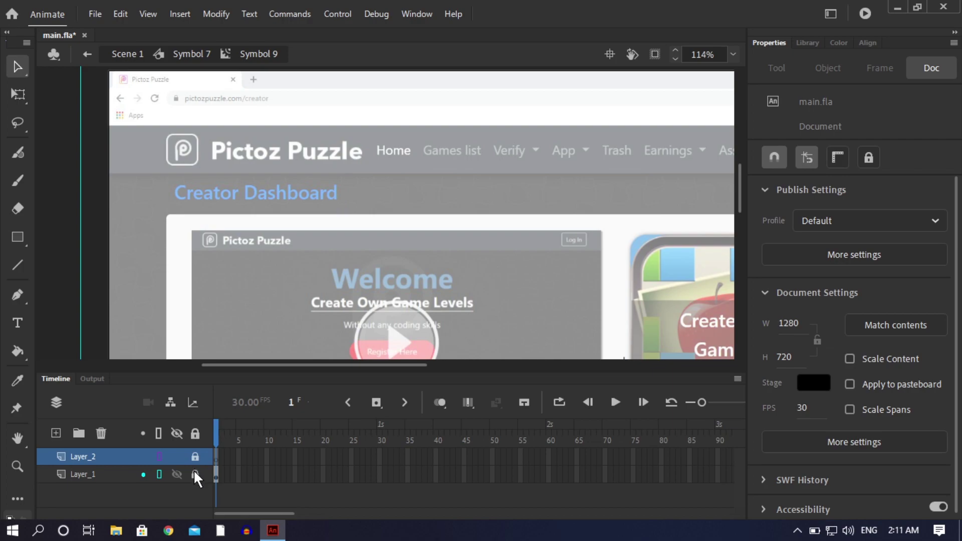
pyautogui.click(76, 474)
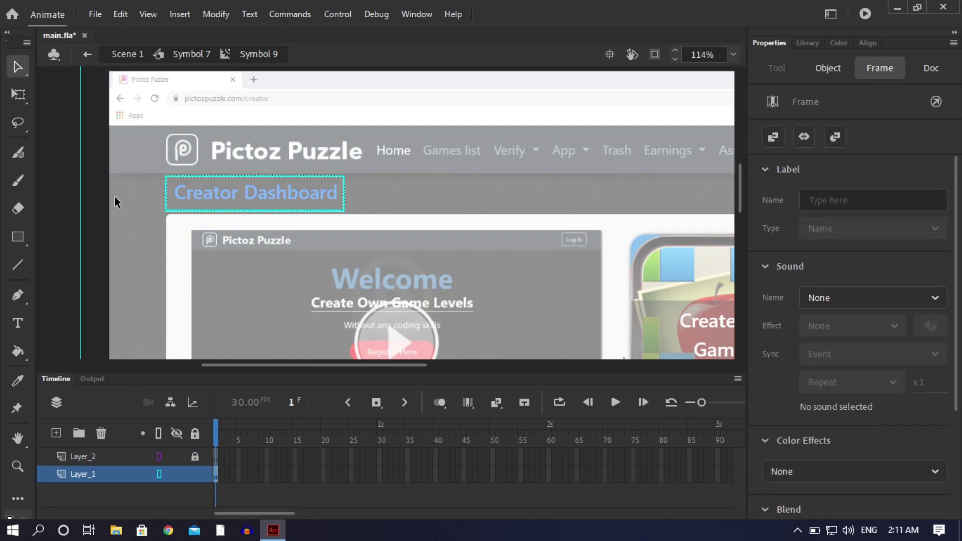
pyautogui.click(67, 209)
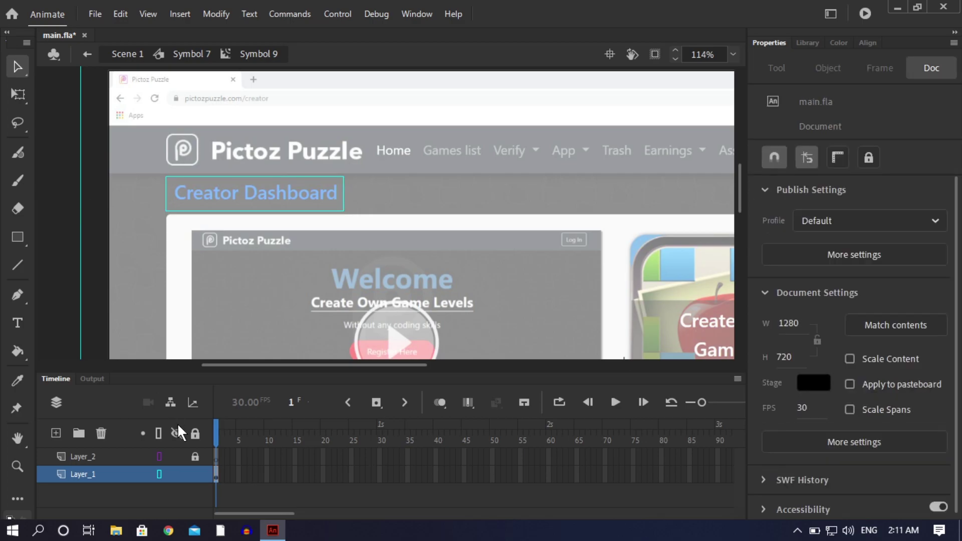
# Turn off Layer_1's outline display, delete the white rectangle to open a cut-out around the Creator Dashboard heading, and return to Symbol 7
pyautogui.click(159, 474)
pyautogui.click(270, 198)
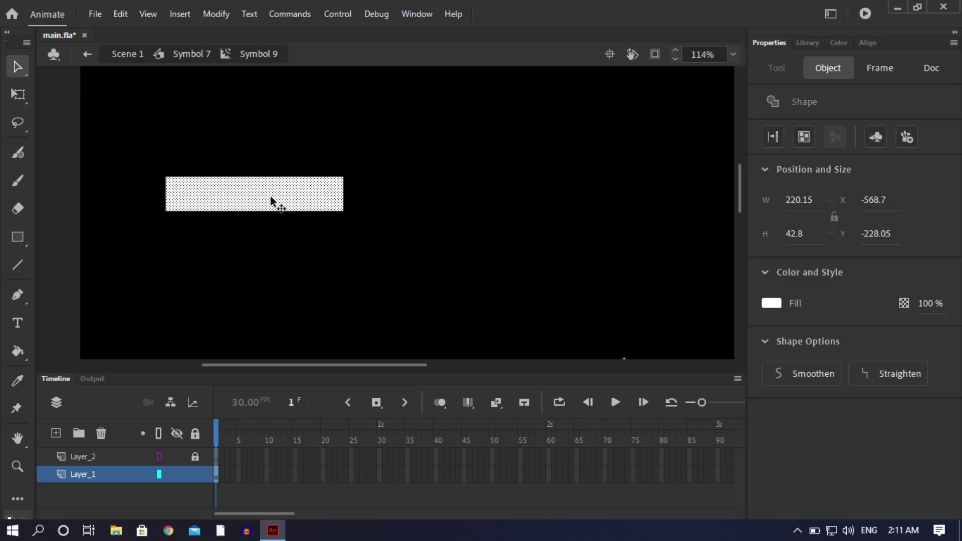
pyautogui.click(270, 198)
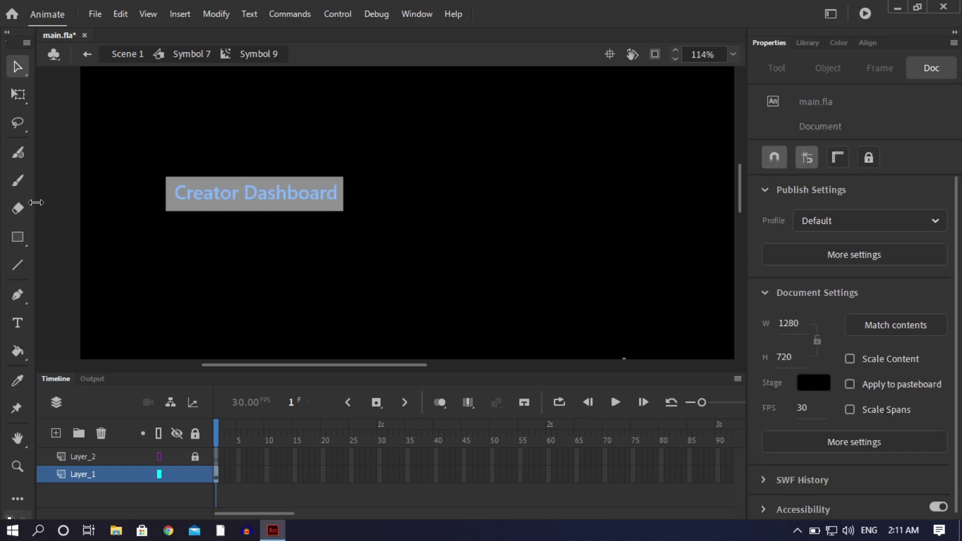
pyautogui.doubleClick(56, 210)
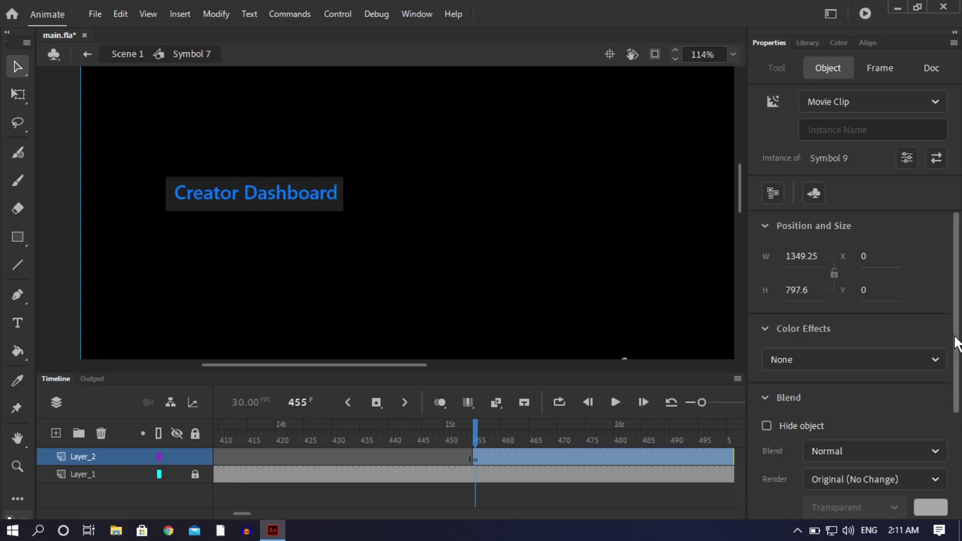
# Add a Blur filter to the black overlay movie clip and set its linked blur amount to 10
pyautogui.scroll(-3, 910, 448)
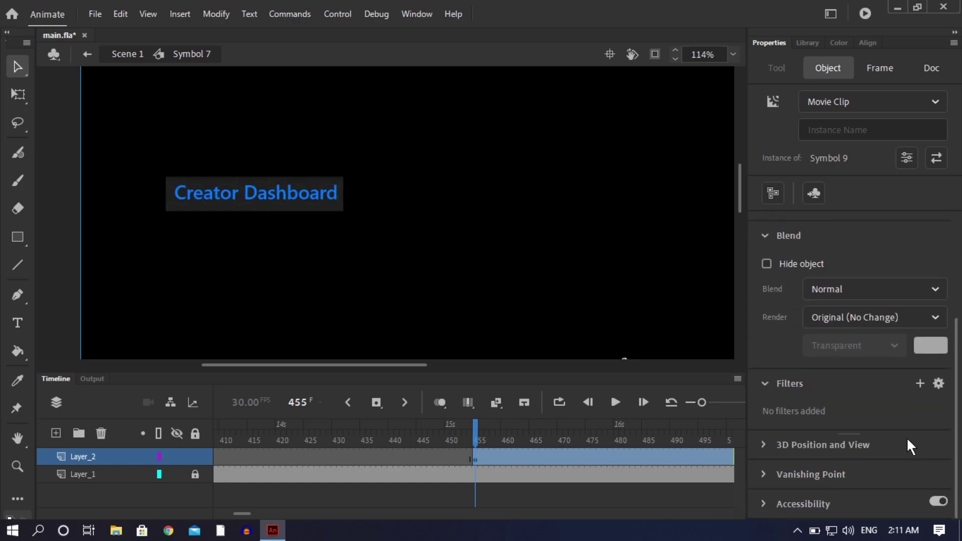
pyautogui.click(919, 384)
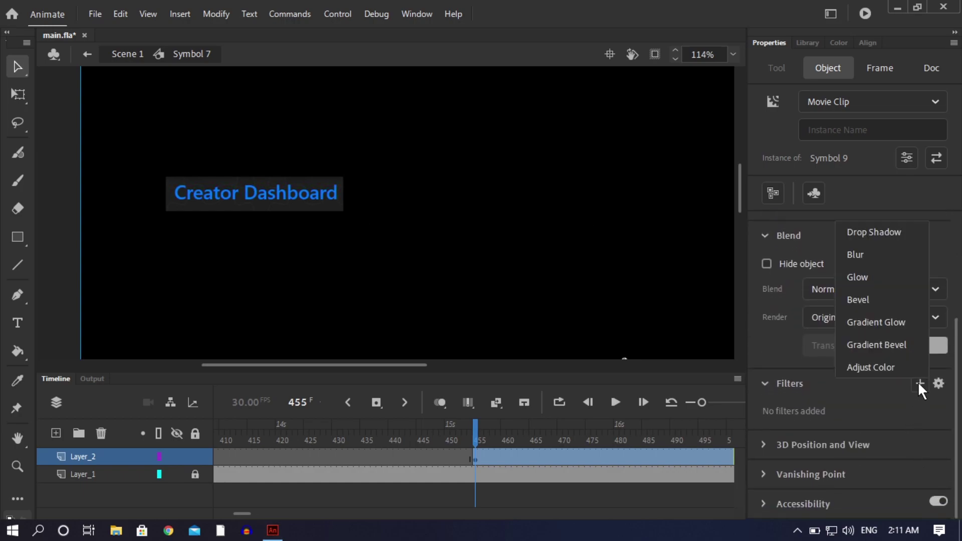
pyautogui.click(882, 254)
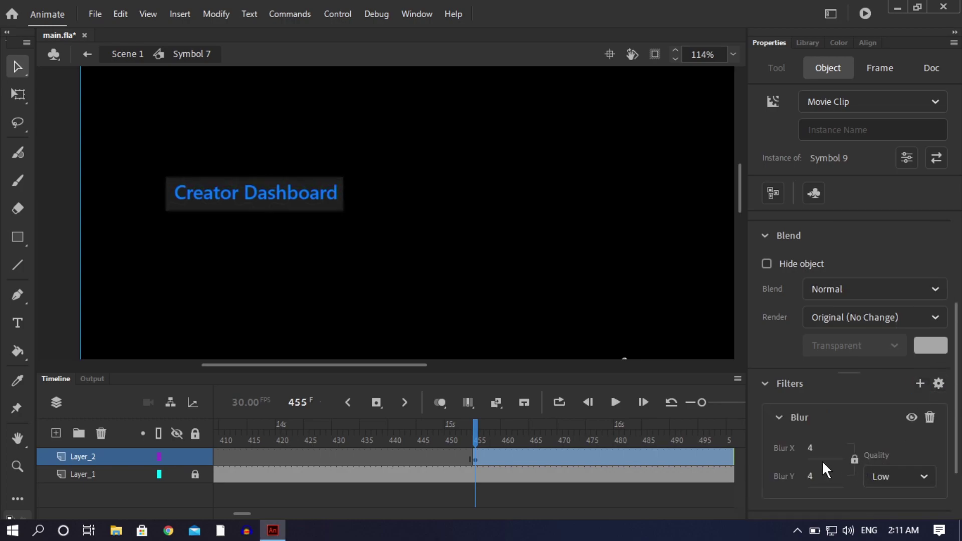
pyautogui.click(812, 449)
pyautogui.write('10')
pyautogui.click(39, 242)
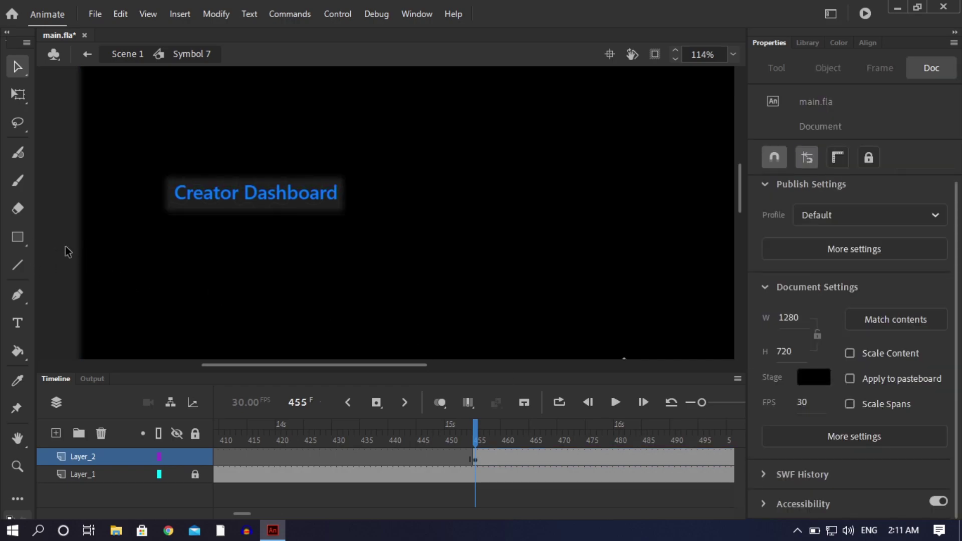
# Apply an Alpha color effect of 80% to the black overlay movie clip
pyautogui.click(227, 283)
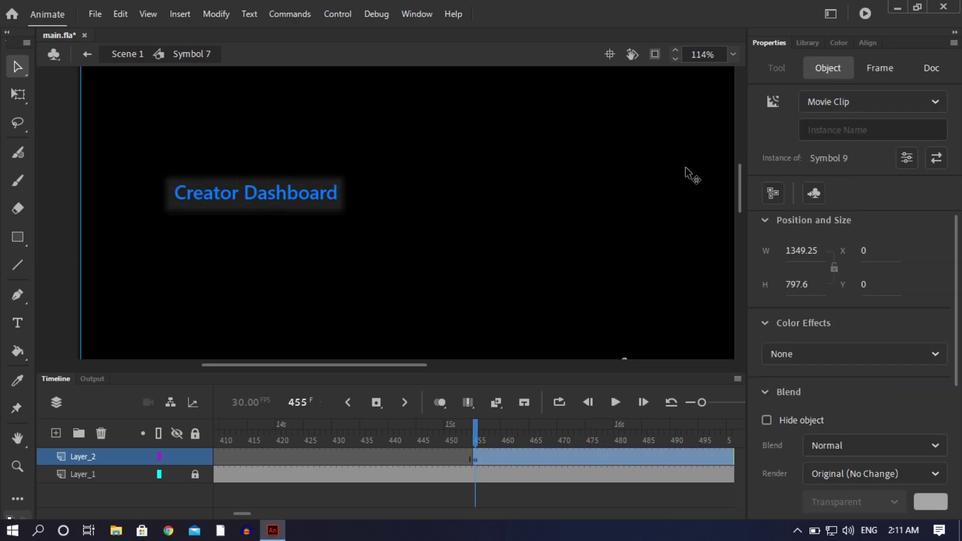
pyautogui.click(816, 360)
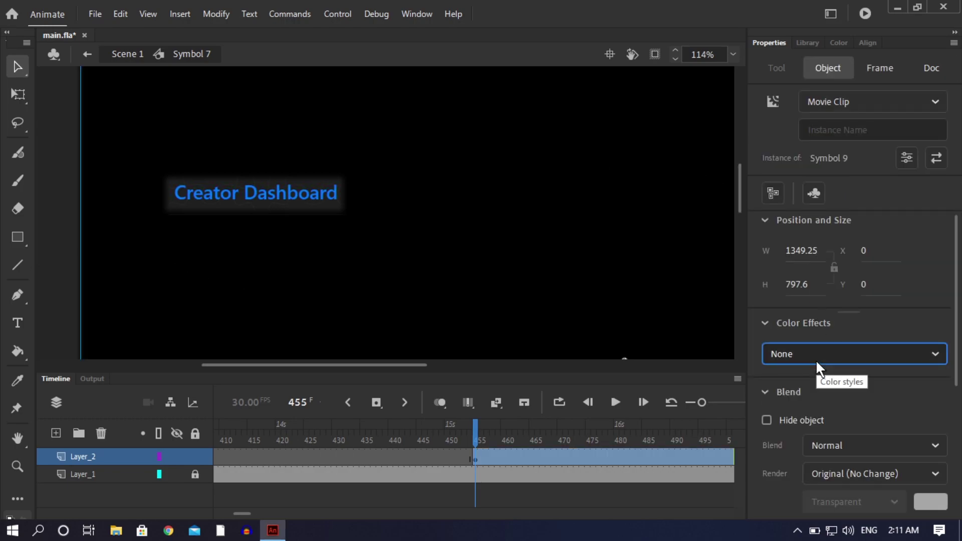
pyautogui.click(816, 360)
pyautogui.click(792, 473)
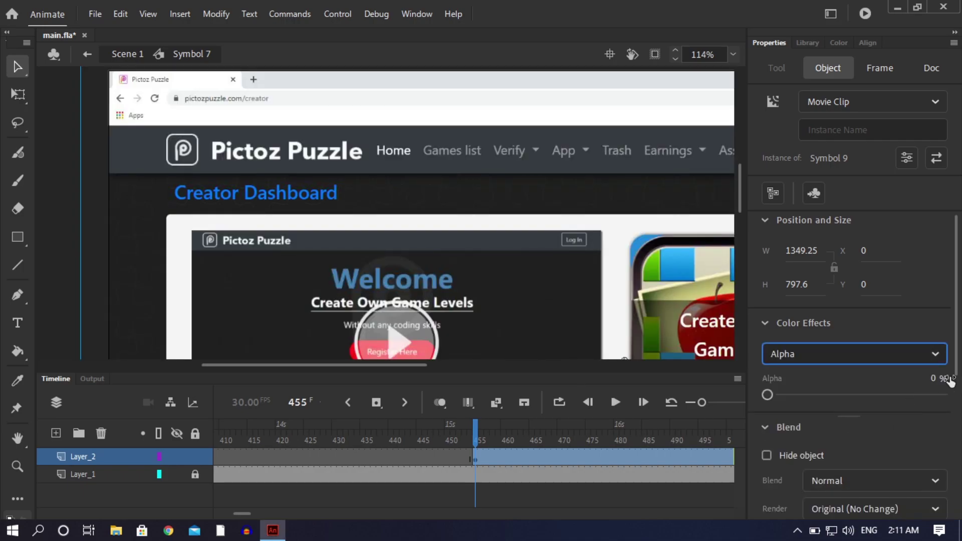
pyautogui.click(938, 376)
pyautogui.write('8')
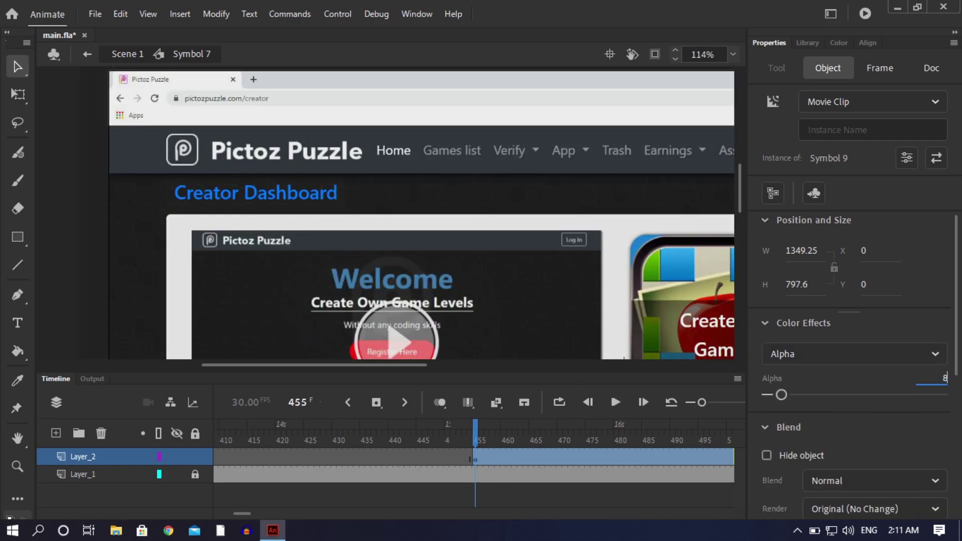
pyautogui.write('0')
pyautogui.press('Return')
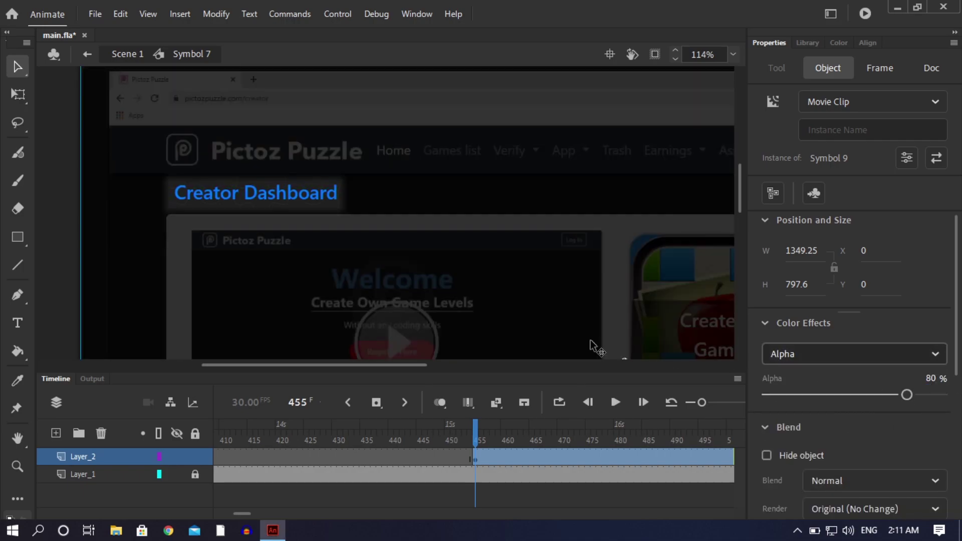
pyautogui.click(64, 241)
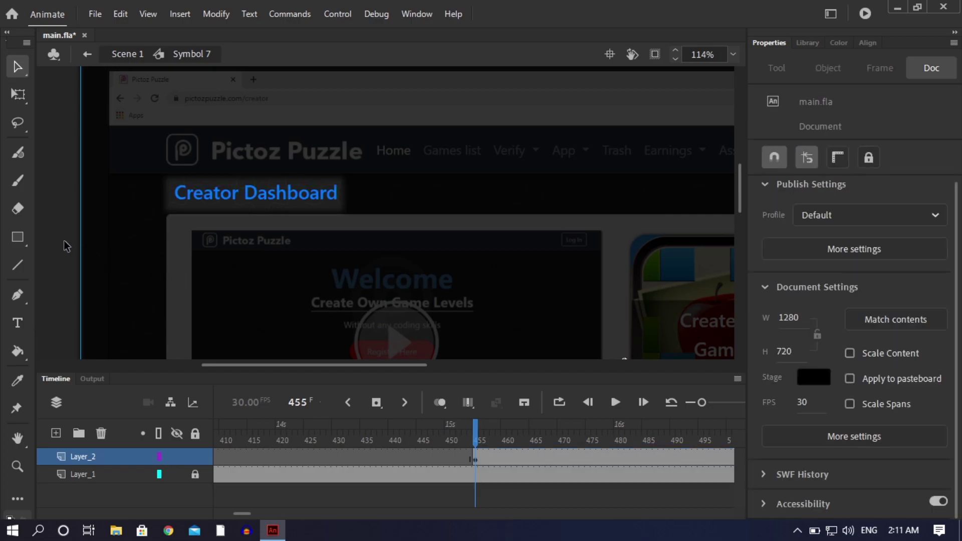
pyautogui.scroll(-2, 65, 241)
pyautogui.scroll(-1, 64, 246)
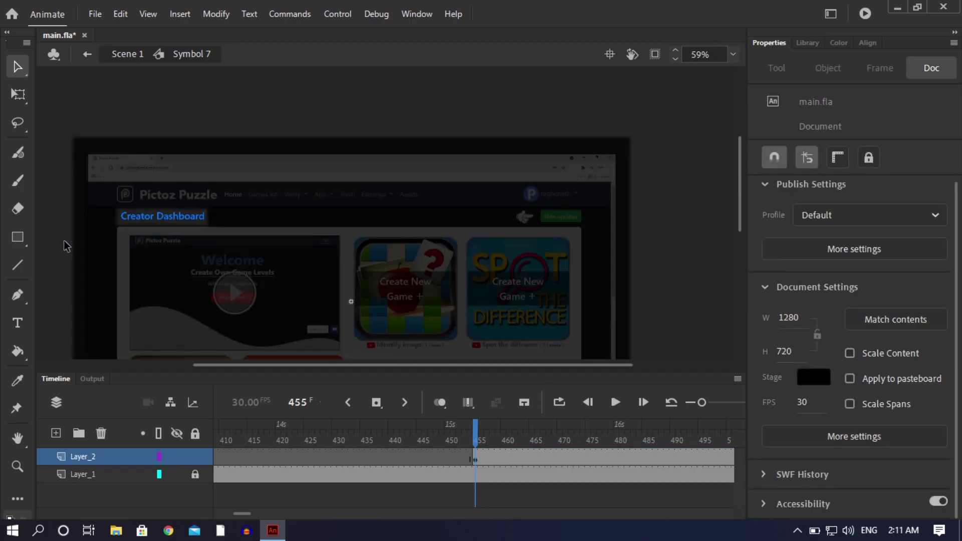
# Use Scene 1 playback to locate frame 466, and insert keyframes on Symbol 7's Layer_2 at frames 466 and 475
pyautogui.doubleClick(687, 216)
pyautogui.moveTo(472, 428); pyautogui.dragTo(497, 449)
pyautogui.press('Return')
pyautogui.press('Return')
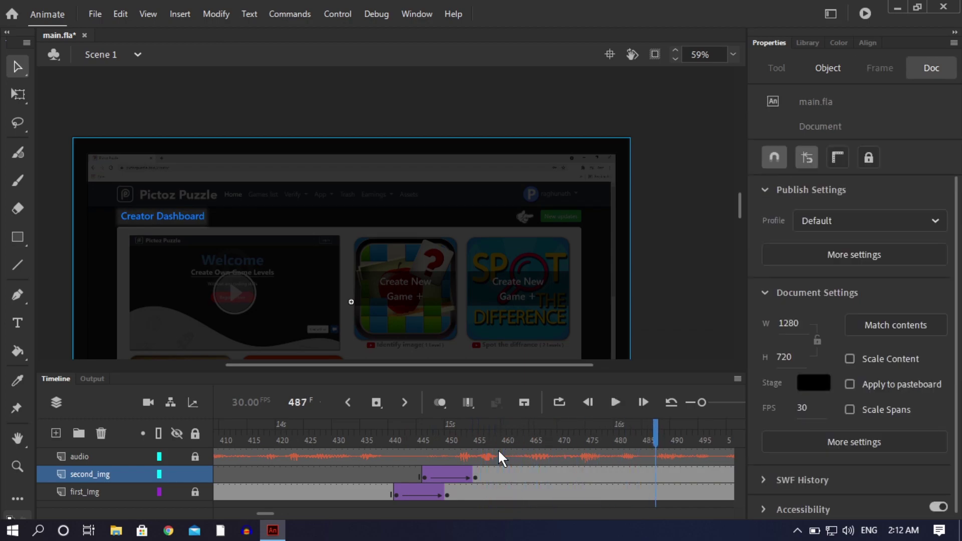
pyautogui.click(537, 441)
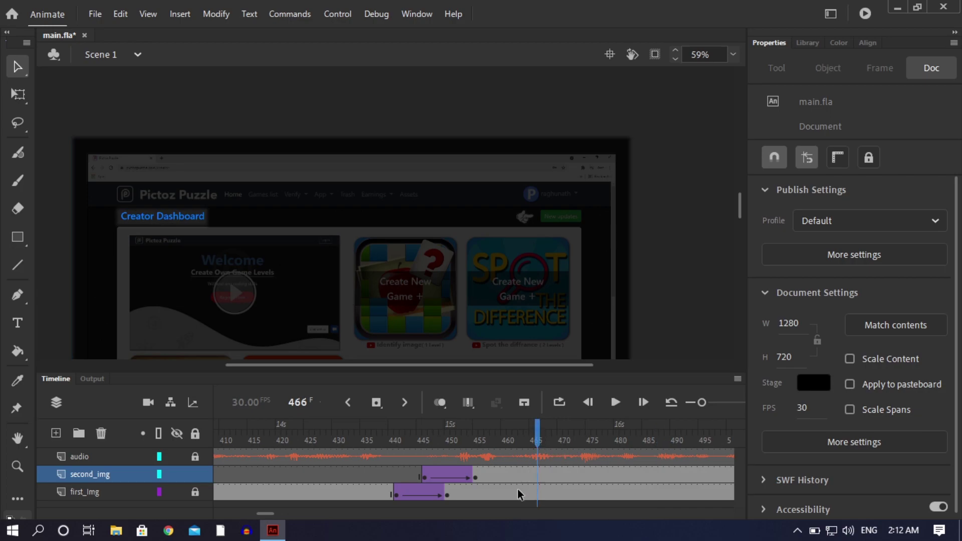
pyautogui.doubleClick(494, 288)
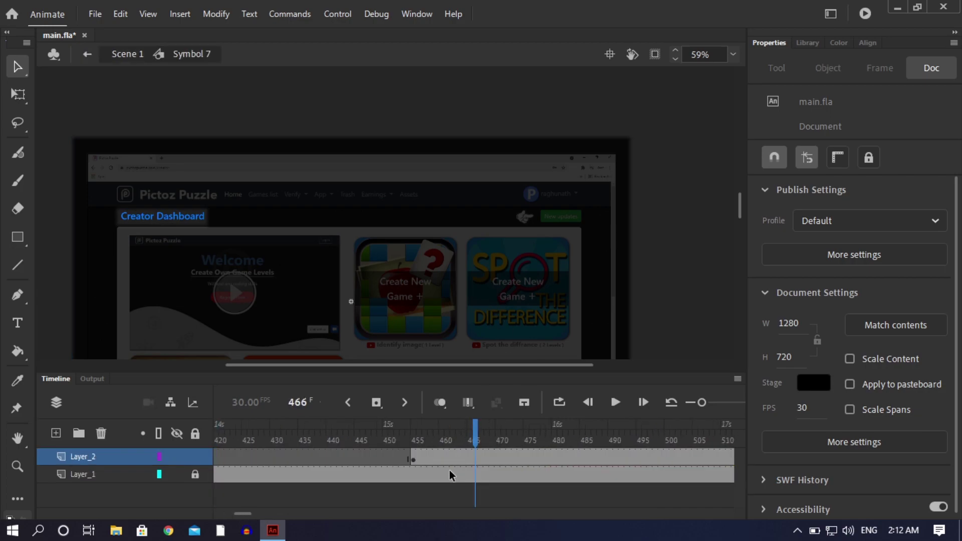
pyautogui.rightClick(475, 458)
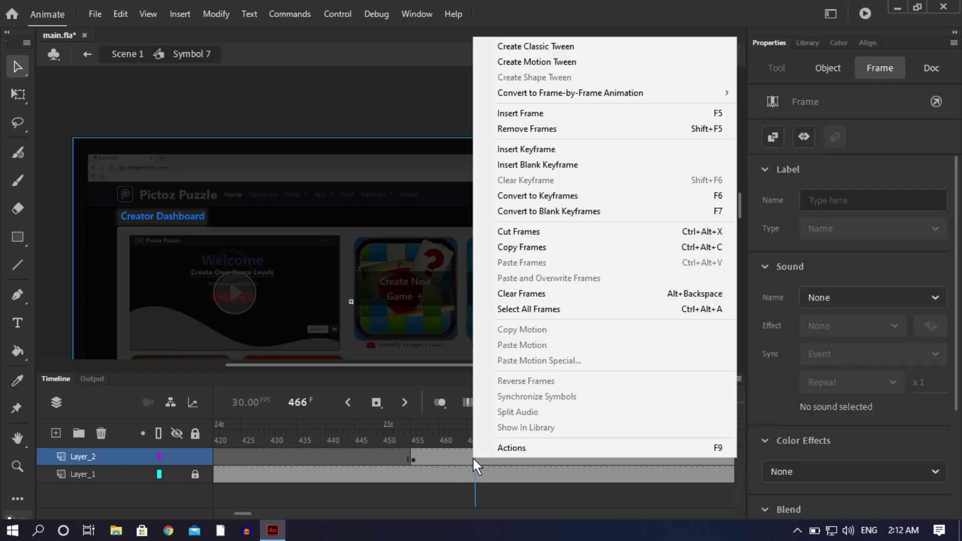
pyautogui.click(538, 145)
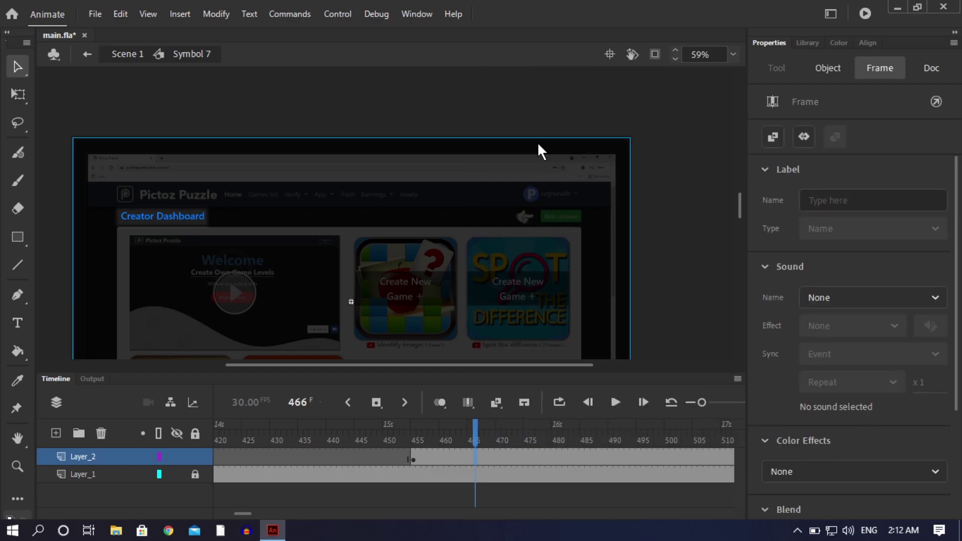
pyautogui.rightClick(525, 458)
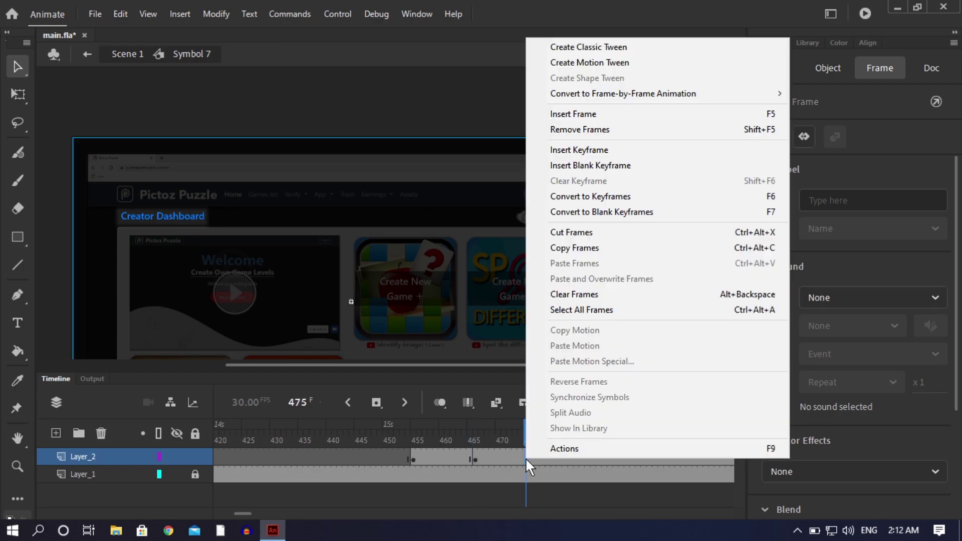
pyautogui.click(594, 150)
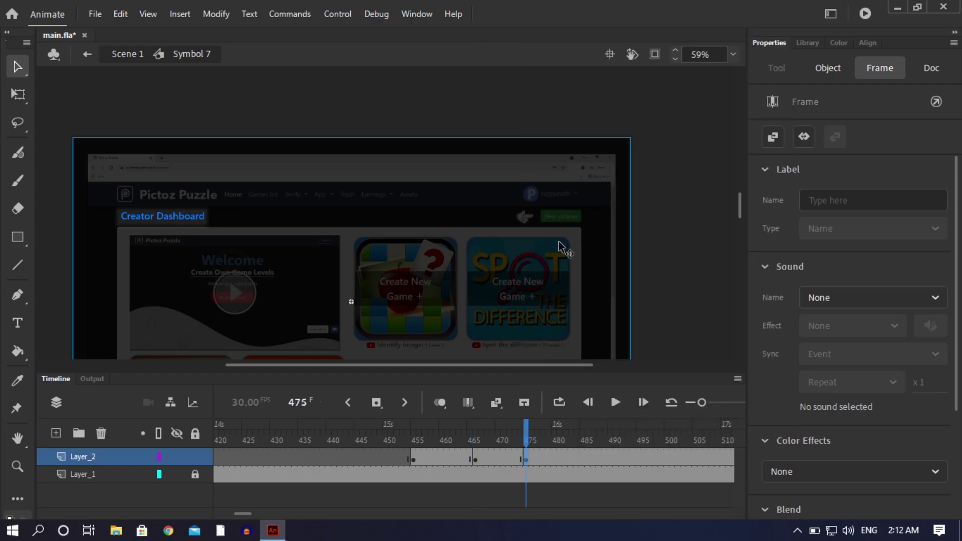
# Set the overlay's Alpha to 0% on the Layer_2 keyframes at frames 455 and 466
pyautogui.click(414, 457)
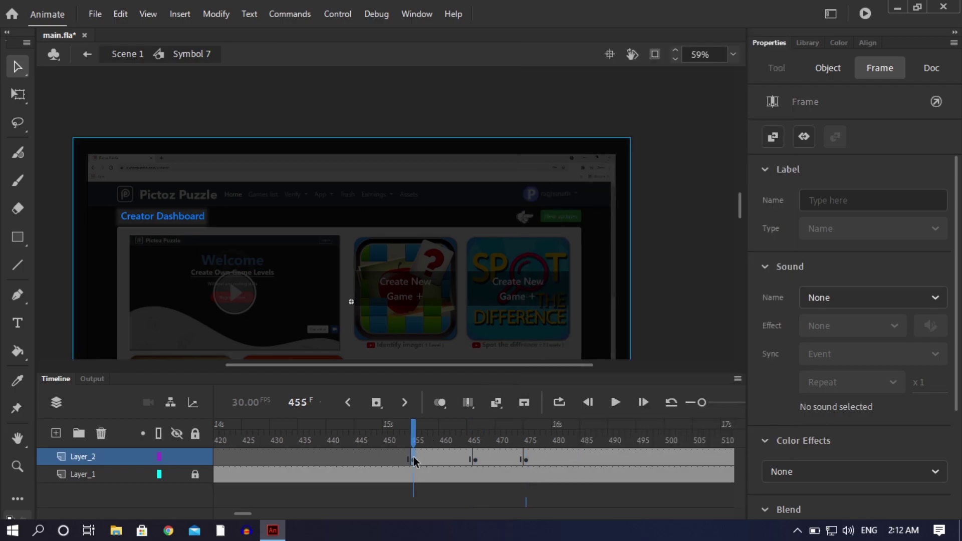
pyautogui.click(412, 306)
pyautogui.moveTo(825, 402); pyautogui.dragTo(662, 407)
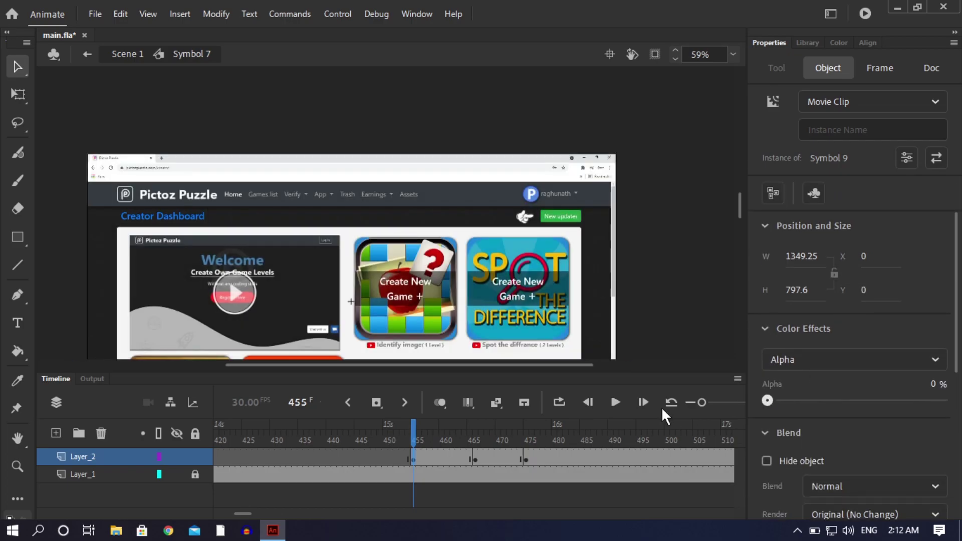
pyautogui.click(476, 459)
pyautogui.click(482, 281)
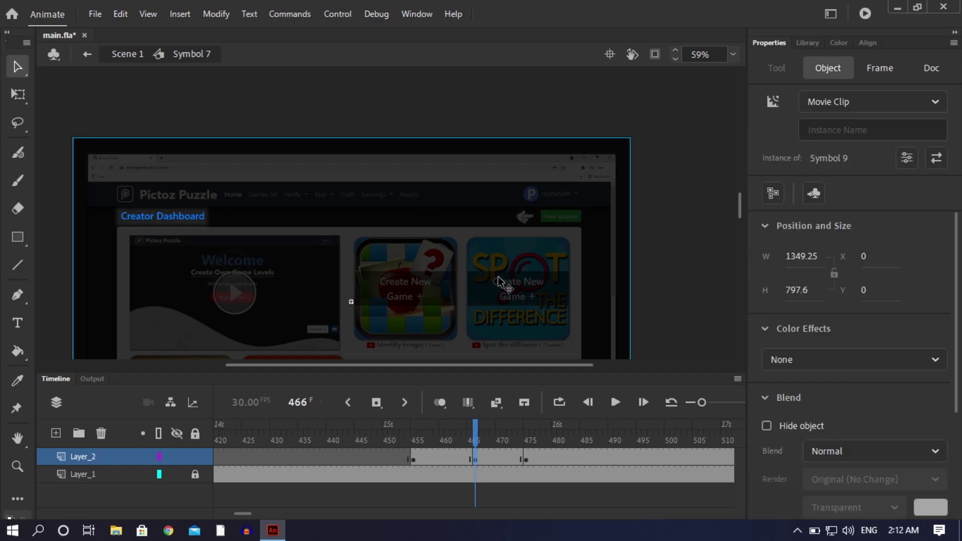
pyautogui.moveTo(830, 397); pyautogui.dragTo(615, 413)
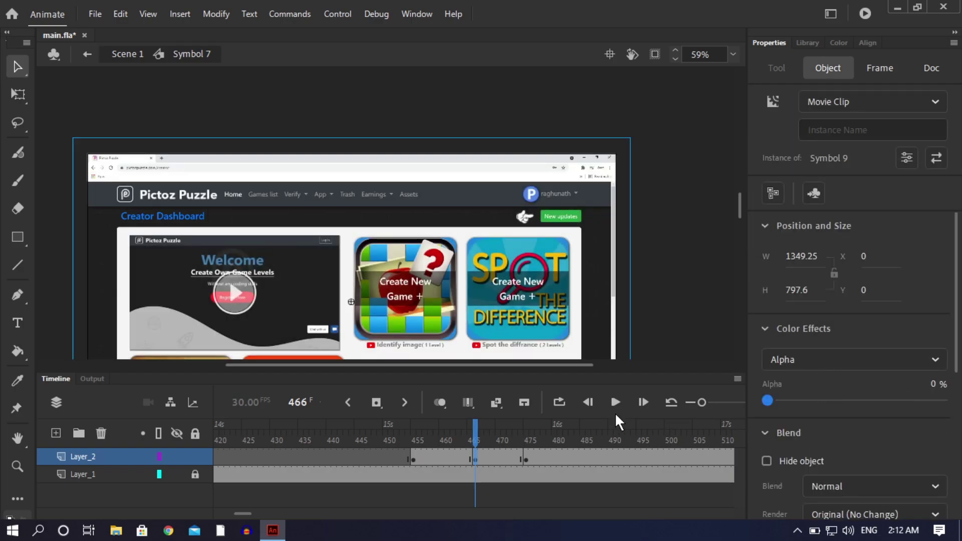
# Create a classic tween on Layer_2 between frames 466 and 475 and scrub through the overlay's fade-in
pyautogui.click(482, 459)
pyautogui.rightClick(482, 459)
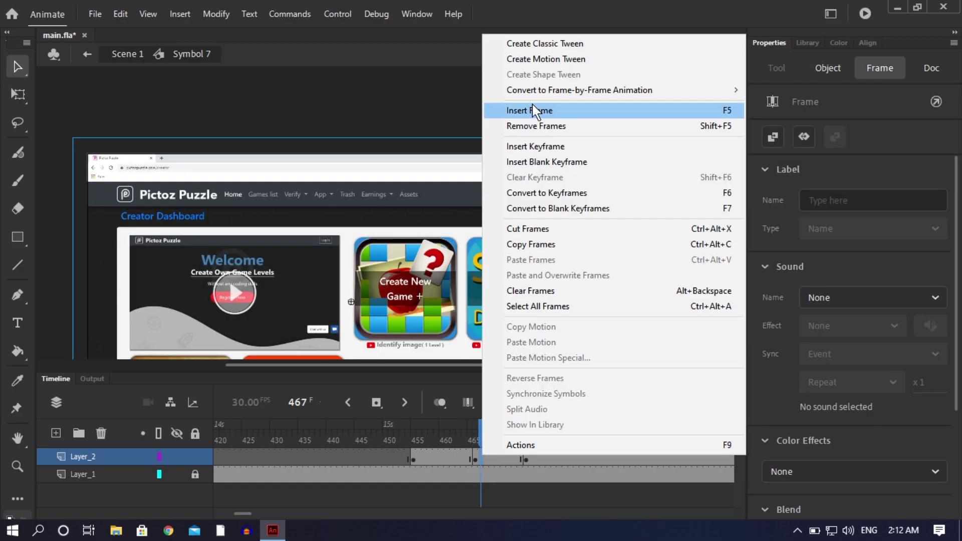
pyautogui.click(553, 45)
pyautogui.moveTo(481, 435); pyautogui.dragTo(537, 432)
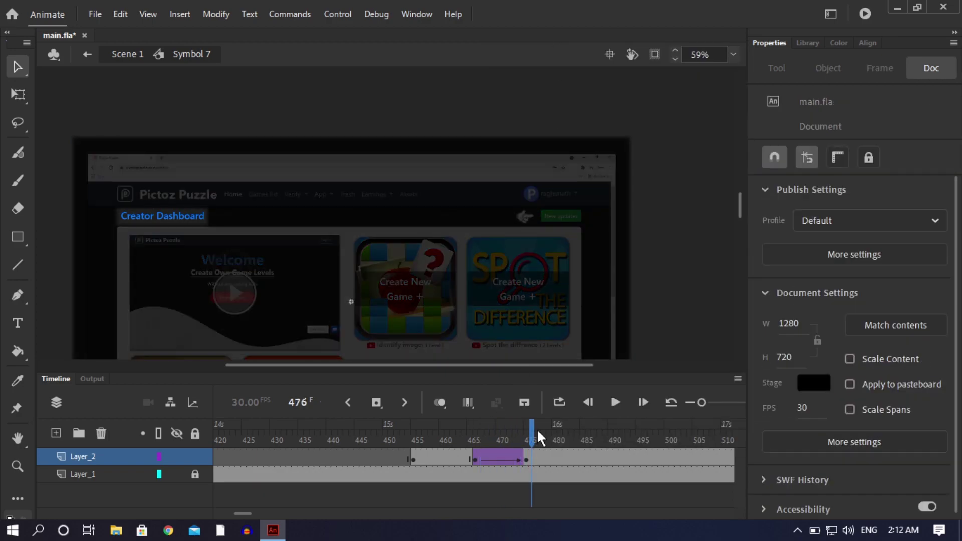
# Play Scene 1 from frame 425 to check the timing of the overlay's fade-in against the audio
pyautogui.doubleClick(720, 290)
pyautogui.moveTo(411, 441); pyautogui.dragTo(164, 451)
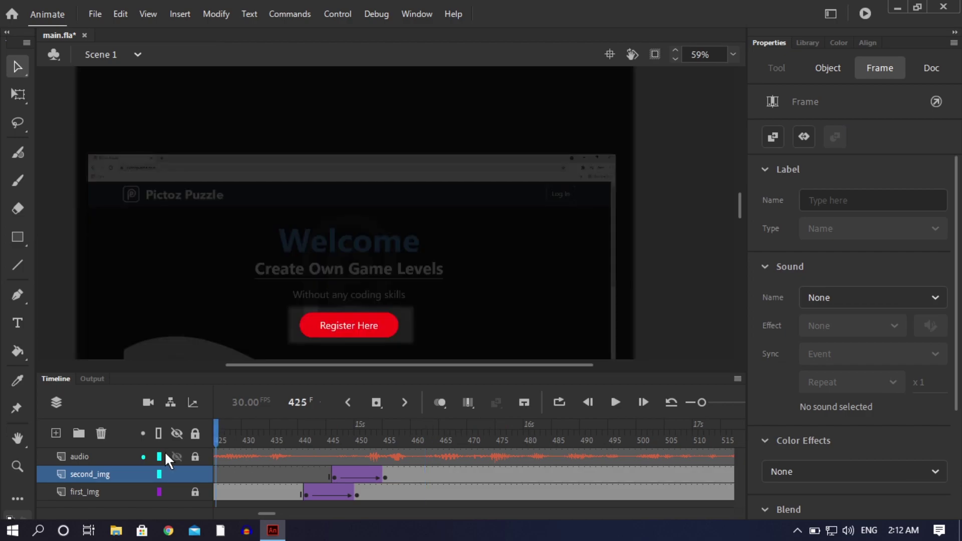
pyautogui.press('Return')
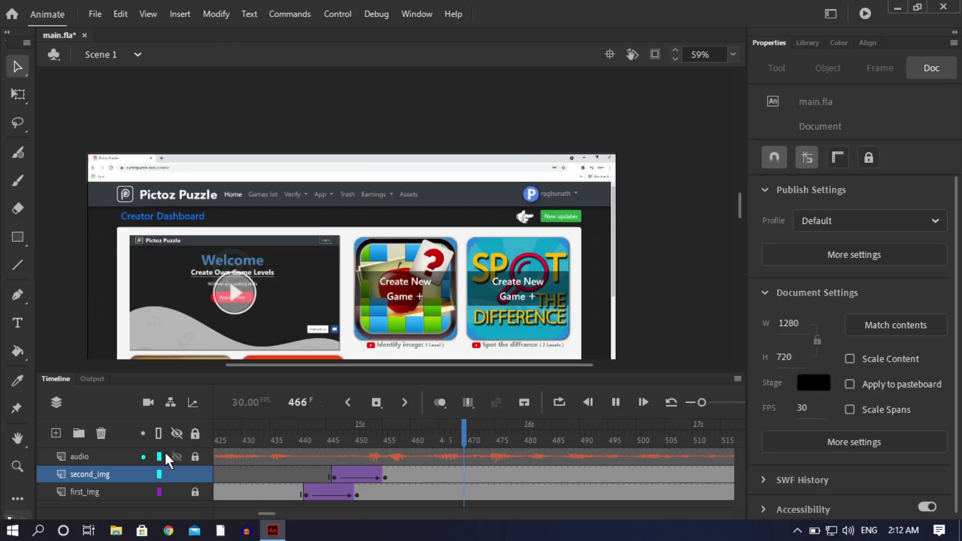
pyautogui.press('Return')
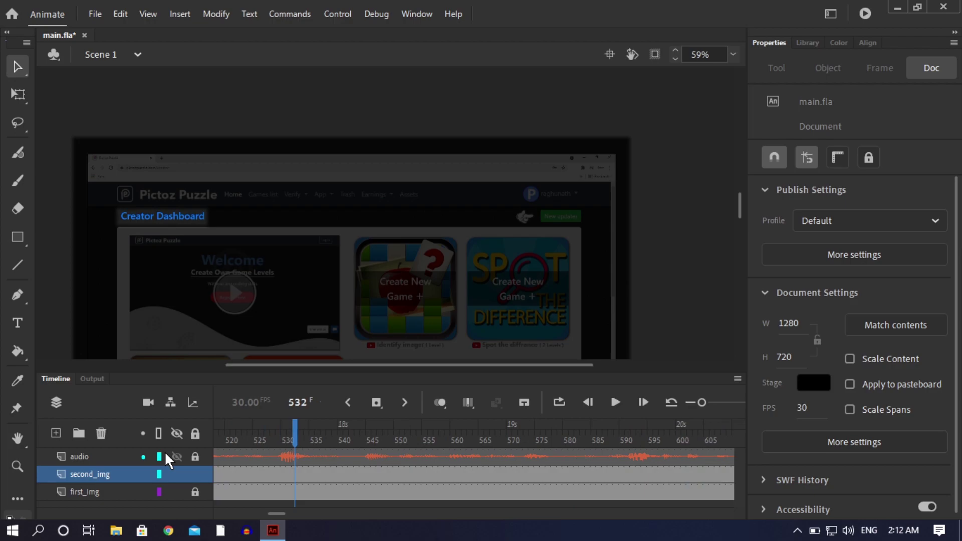
pyautogui.press('Return')
pyautogui.press('Return')
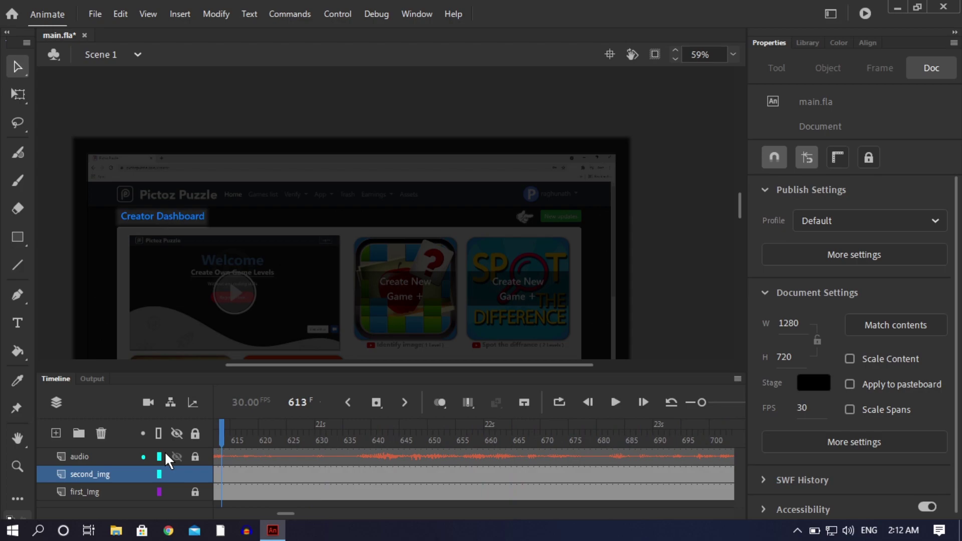
# Replay the Scene 1 audio from around frame 537 to find the next cue, and open Symbol 7 at frame 570
pyautogui.moveTo(221, 432); pyautogui.dragTo(281, 440)
pyautogui.press('Return')
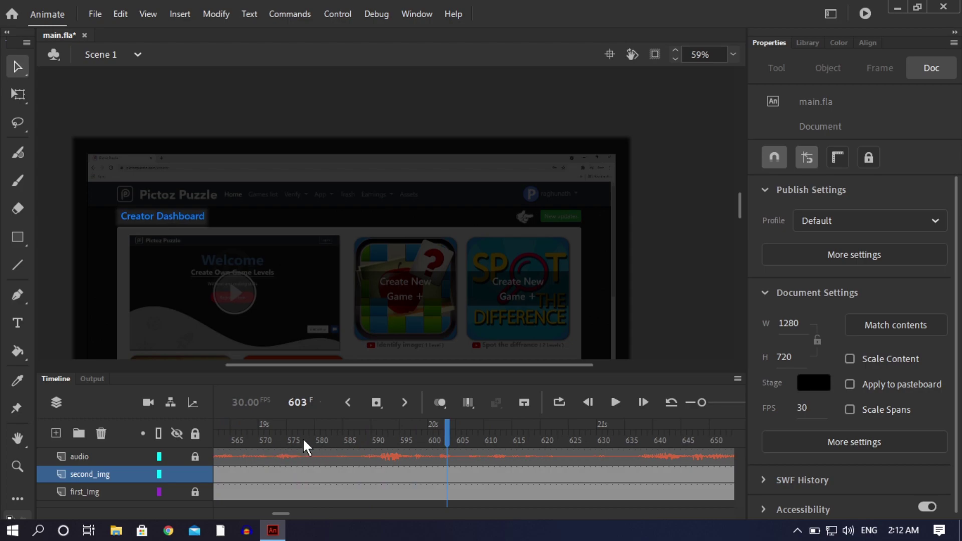
pyautogui.click(358, 441)
pyautogui.moveTo(355, 441); pyautogui.dragTo(176, 429)
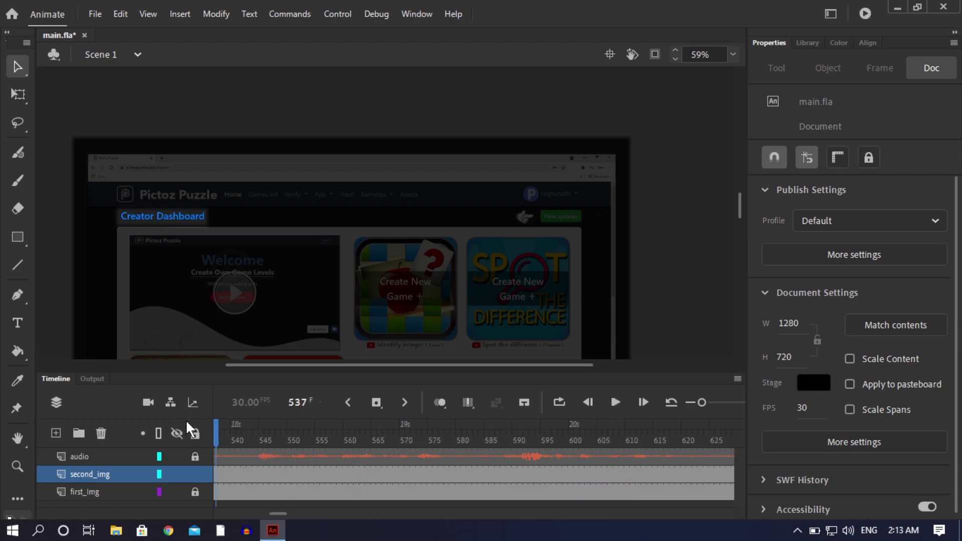
pyautogui.press('Return')
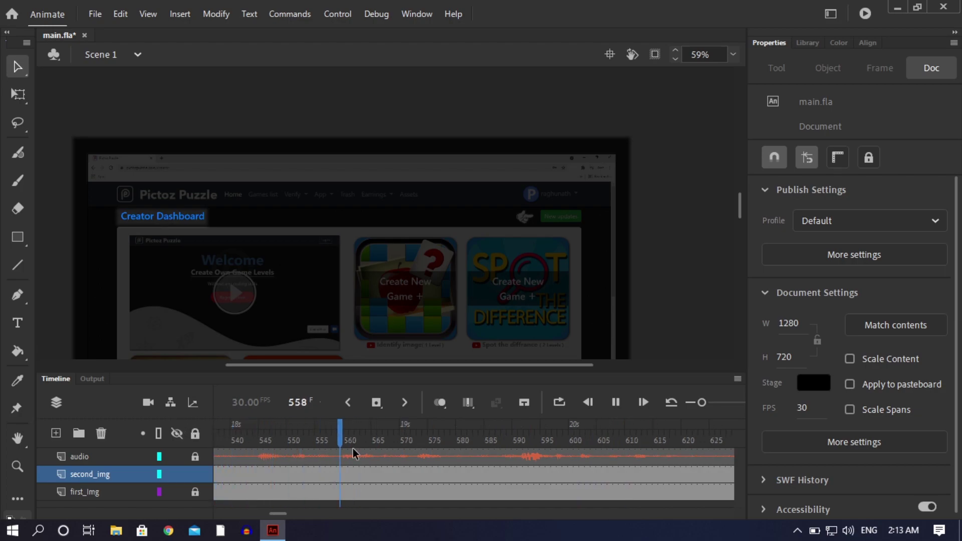
pyautogui.press('Return')
pyautogui.moveTo(332, 439); pyautogui.dragTo(217, 437)
pyautogui.press('Return')
pyautogui.click(402, 436)
pyautogui.doubleClick(377, 311)
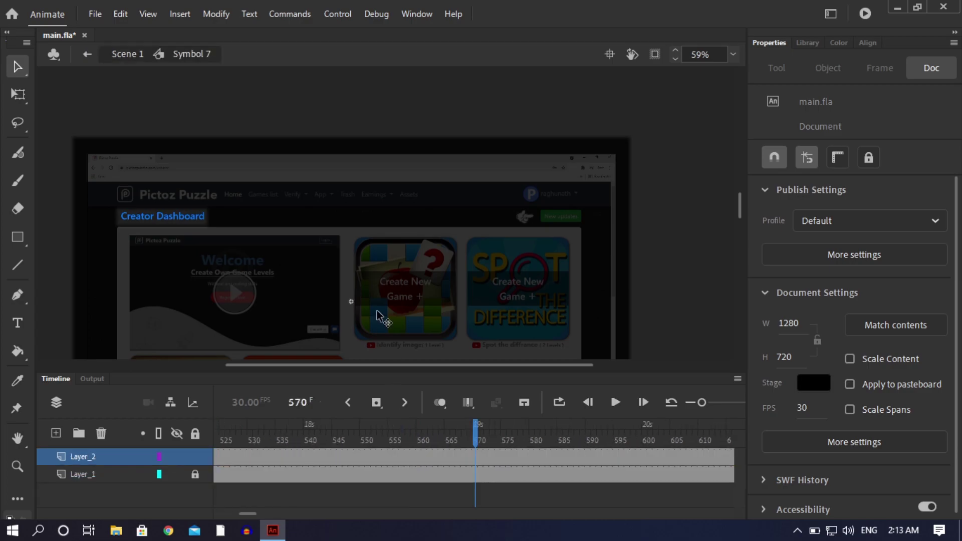
# Insert keyframes on Layer_2 at frames 570 and 580 for the overlay's fade-out
pyautogui.click(477, 458)
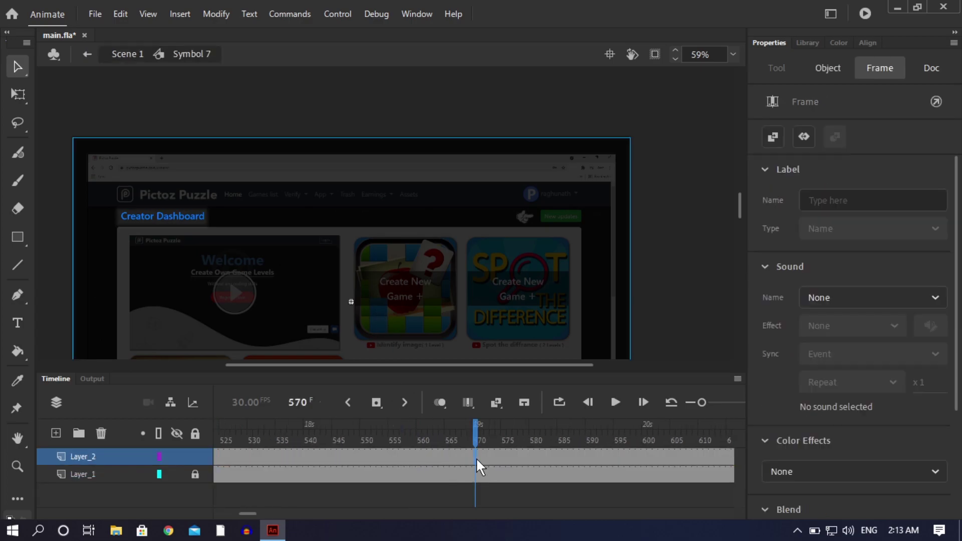
pyautogui.rightClick(476, 458)
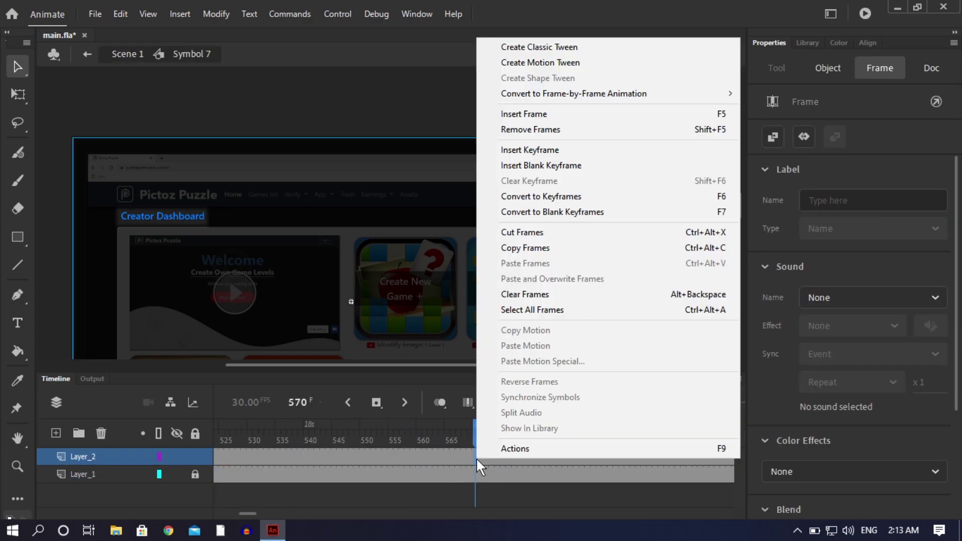
pyautogui.click(521, 151)
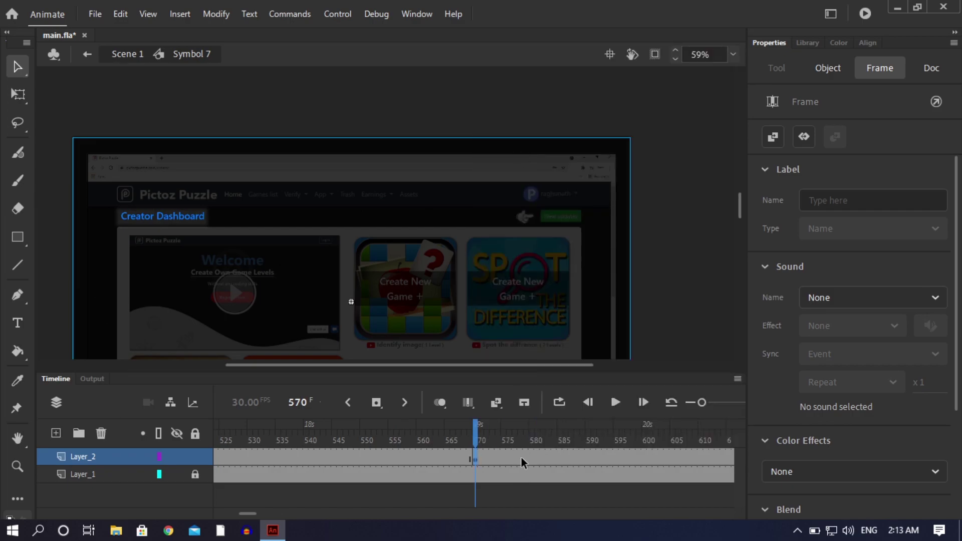
pyautogui.rightClick(521, 458)
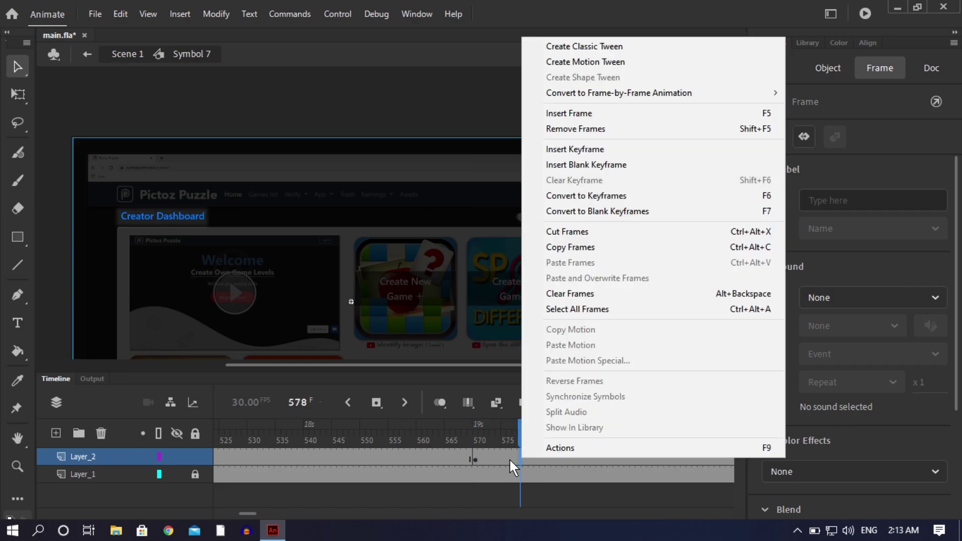
pyautogui.click(509, 458)
pyautogui.rightClick(531, 459)
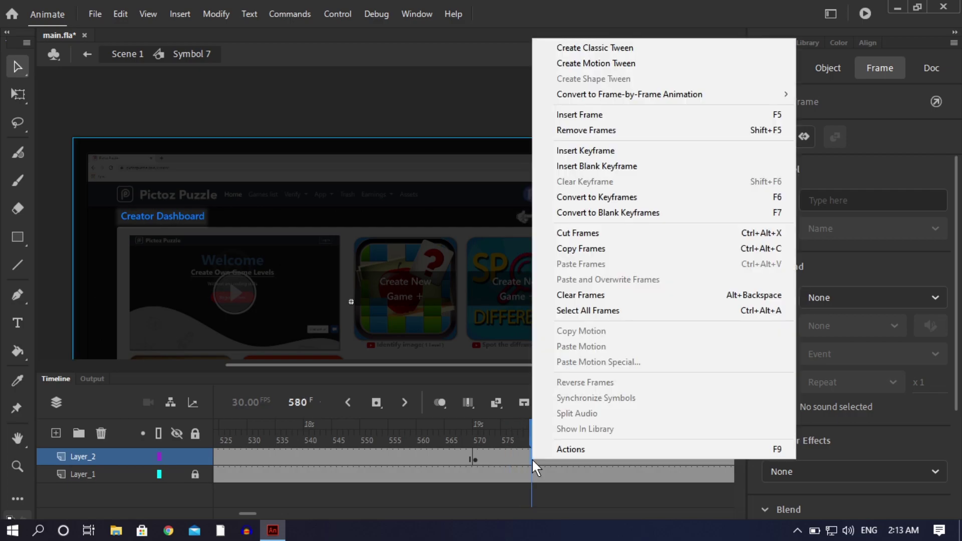
pyautogui.moveTo(621, 98)
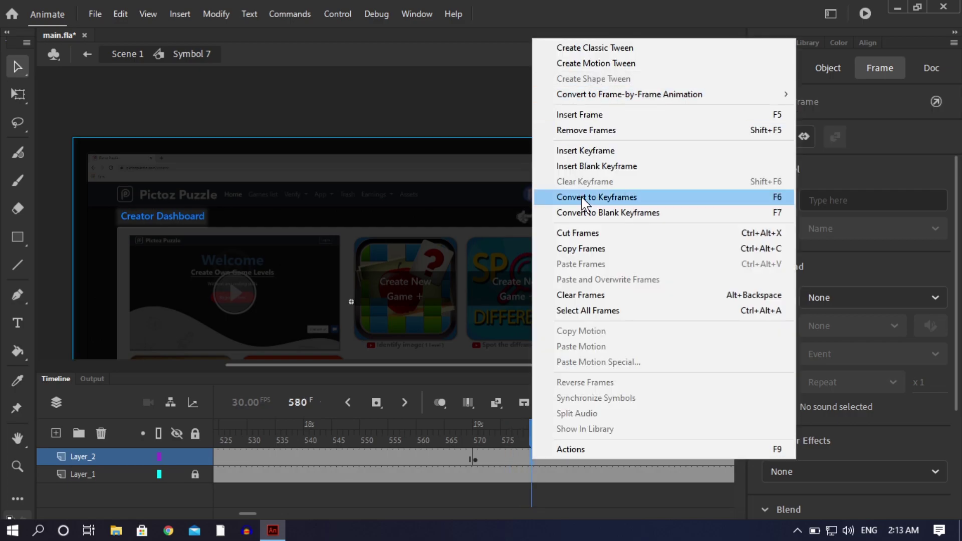
pyautogui.click(585, 150)
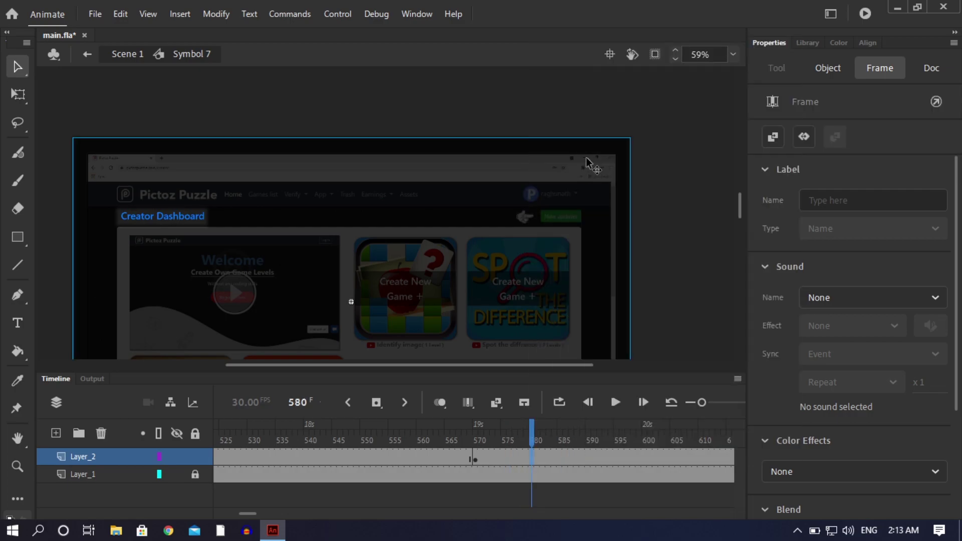
# Give the overlay at frame 580 an Alpha color effect of 0%
pyautogui.click(485, 298)
pyautogui.click(852, 330)
pyautogui.click(819, 366)
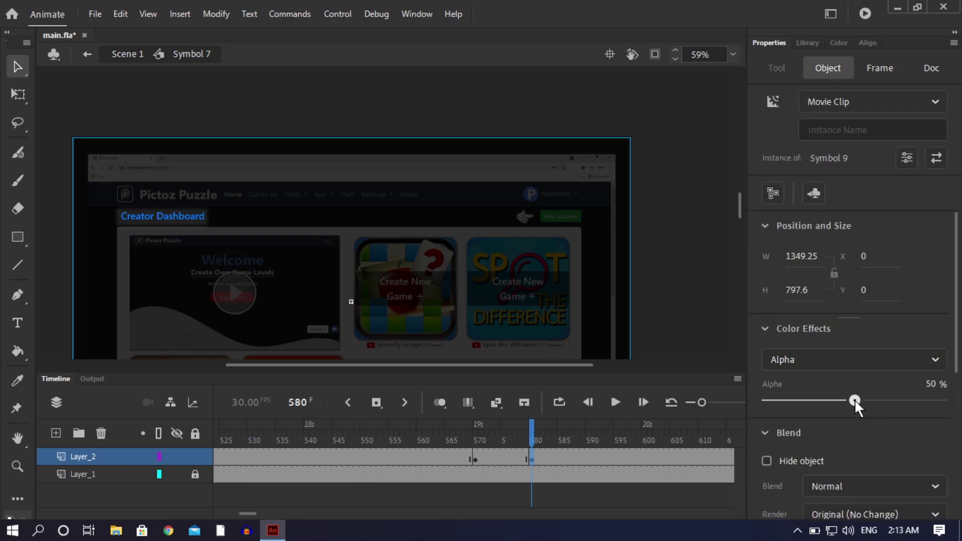
pyautogui.moveTo(855, 396); pyautogui.dragTo(694, 405)
# Create a classic tween on Layer_2 between frames 570 and 580 and scrub through the overlay's fade-out
pyautogui.rightClick(491, 457)
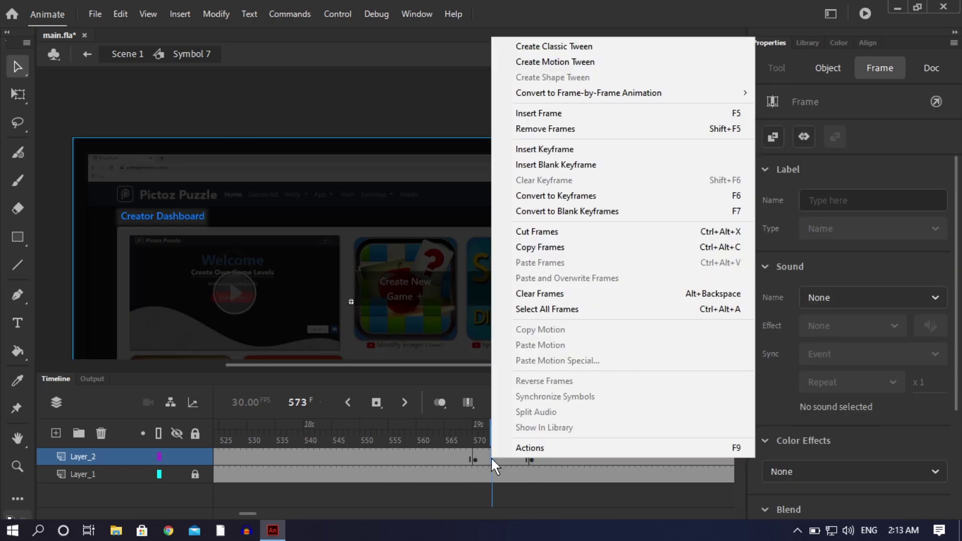
pyautogui.click(560, 46)
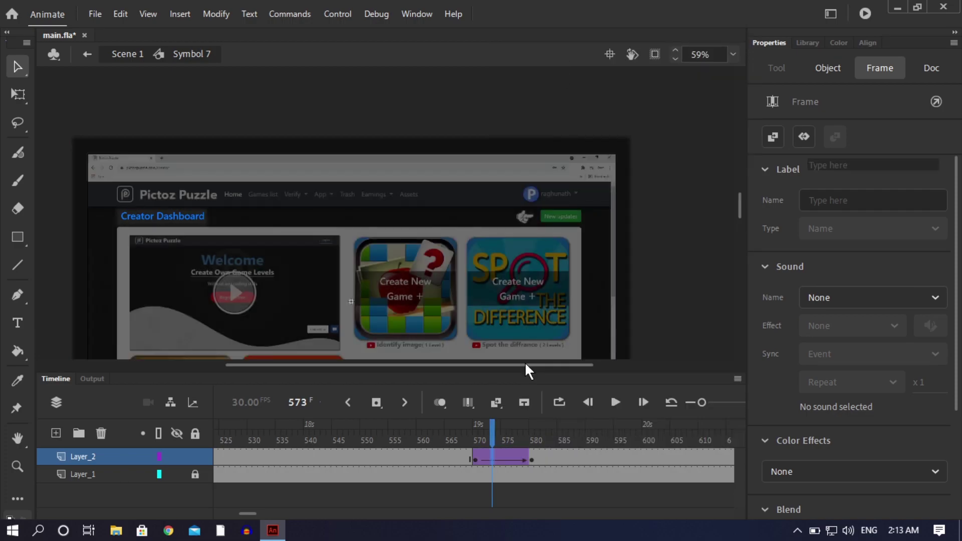
pyautogui.moveTo(495, 435); pyautogui.dragTo(546, 435)
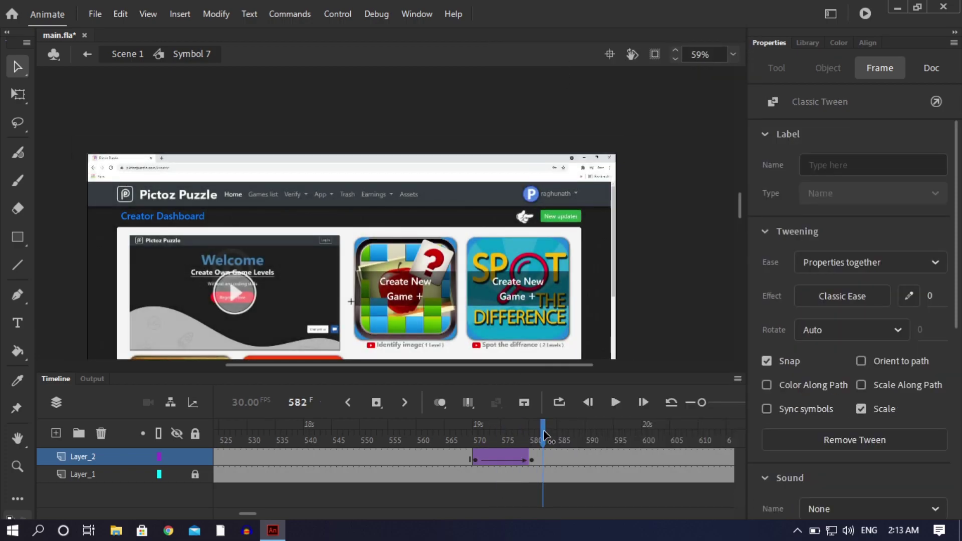
pyautogui.click(702, 294)
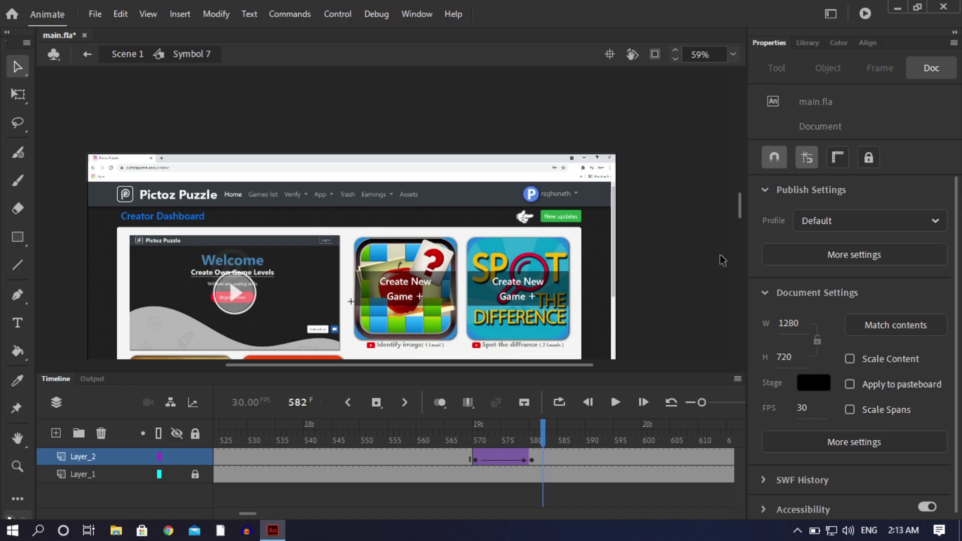
# Insert another Layer_2 keyframe at frame 585 for the next highlight
pyautogui.moveTo(740, 209); pyautogui.dragTo(739, 220)
pyautogui.scroll(-2, 645, 250)
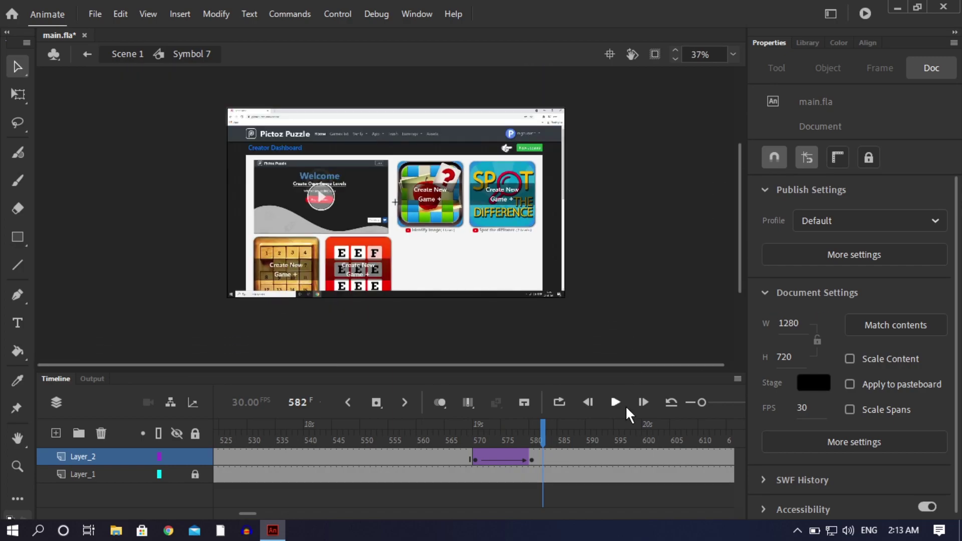
pyautogui.click(561, 455)
pyautogui.rightClick(561, 456)
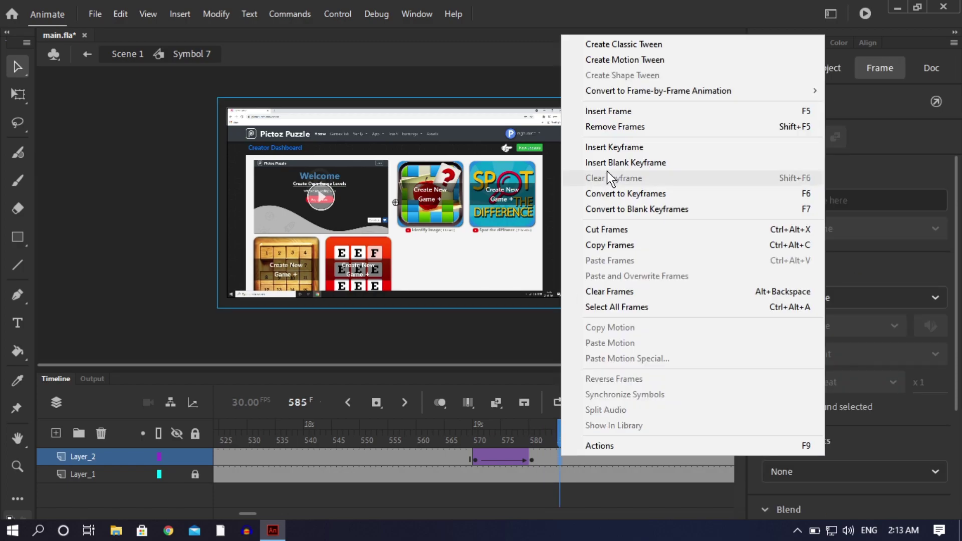
pyautogui.click(616, 147)
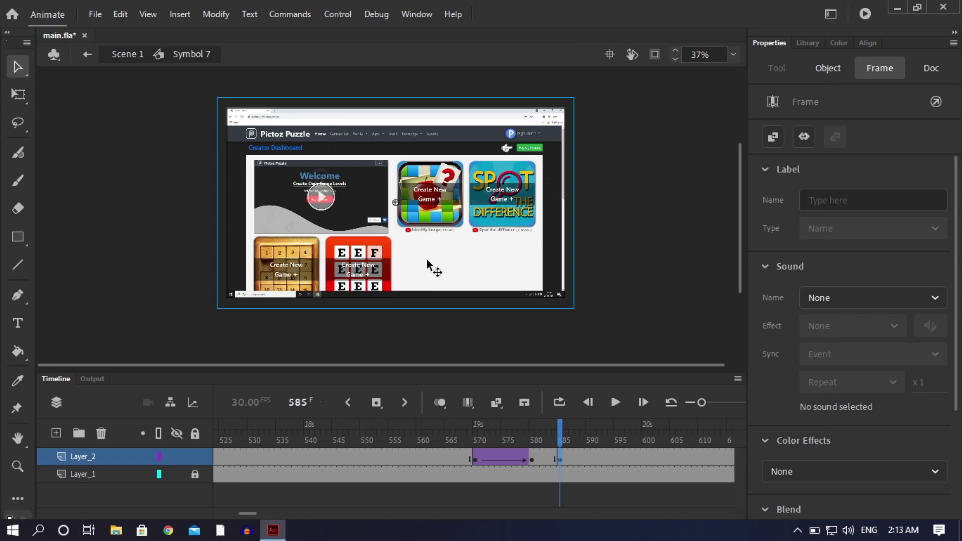
# Open Symbol 9 for editing and pull the black rectangle's lower-left corner far down below the dashboard
pyautogui.doubleClick(429, 266)
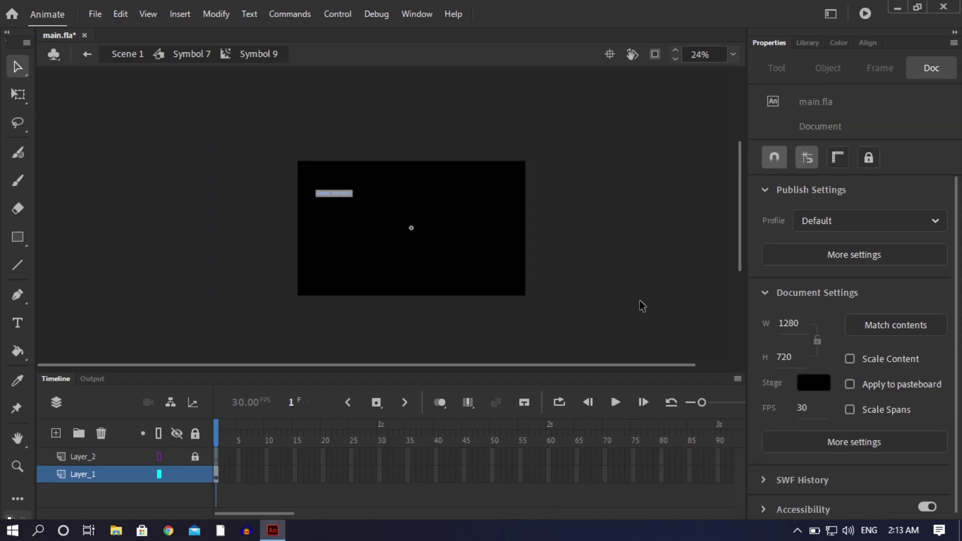
pyautogui.moveTo(739, 197); pyautogui.dragTo(742, 234)
pyautogui.moveTo(299, 213); pyautogui.dragTo(304, 383)
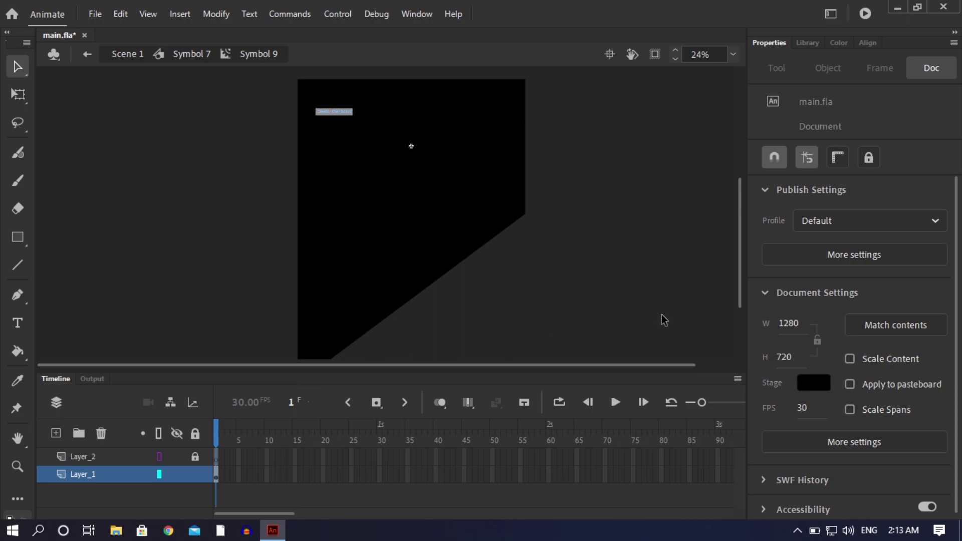
pyautogui.scroll(-3, 662, 314)
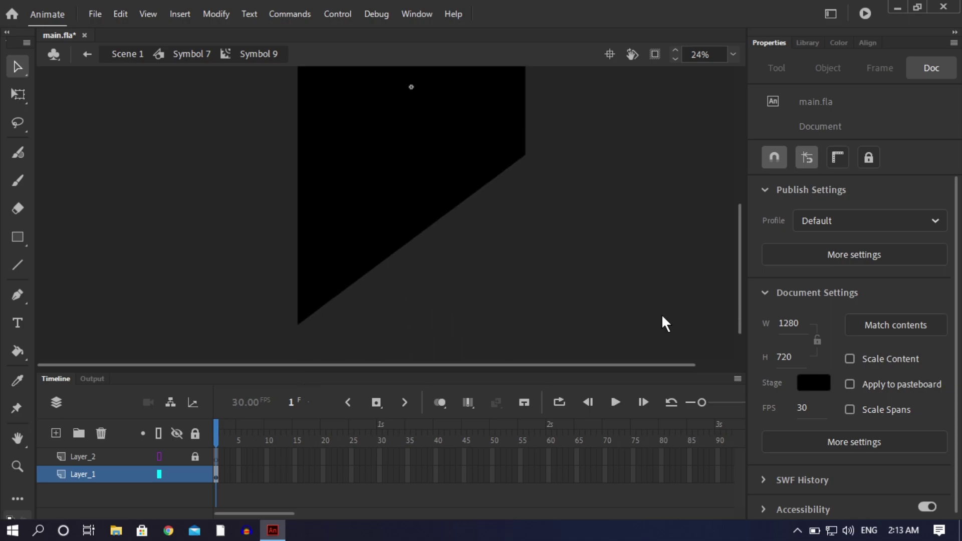
# Display Layer_1 as outlines and pull the rectangle's lower-right corner down to about the level of its lower-left corner
pyautogui.click(160, 474)
pyautogui.moveTo(738, 242); pyautogui.dragTo(741, 225)
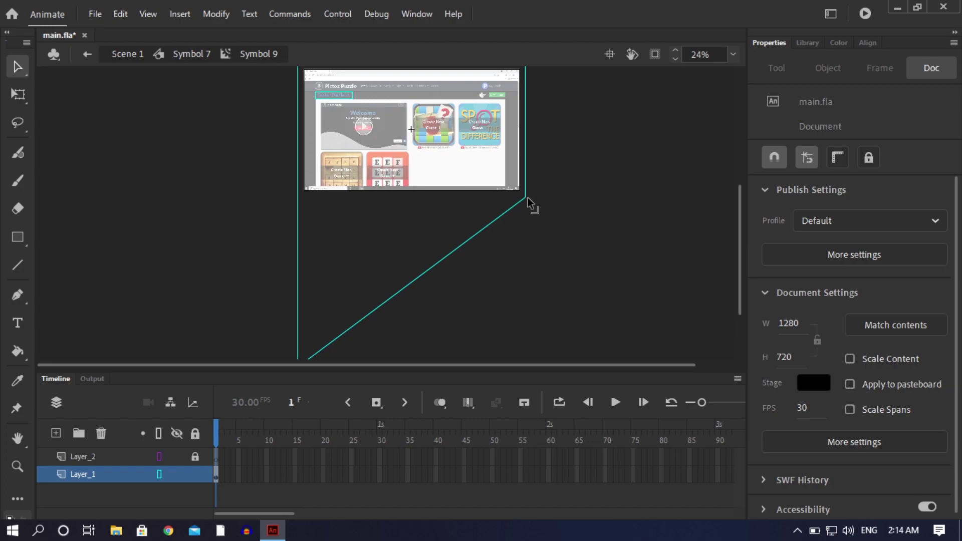
pyautogui.moveTo(528, 199); pyautogui.dragTo(528, 377)
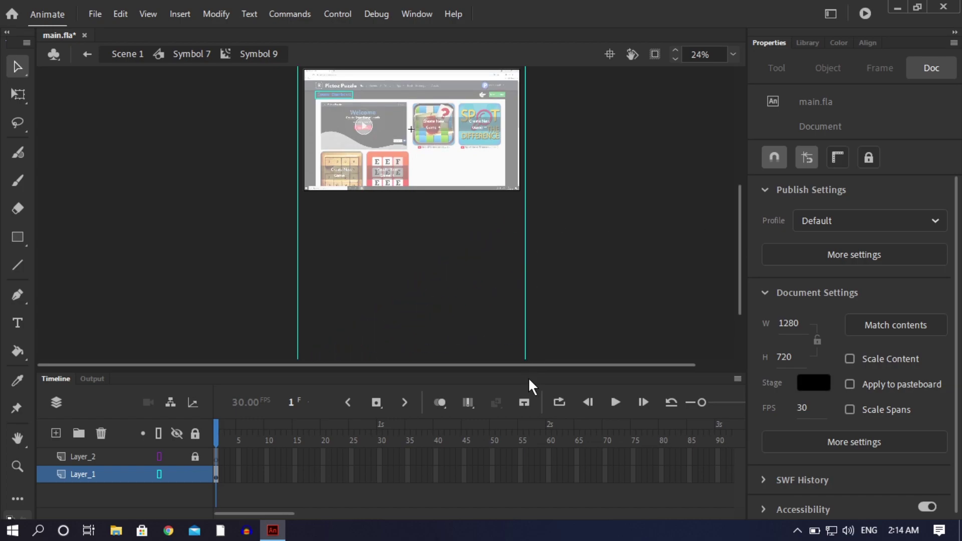
pyautogui.scroll(-2, 600, 226)
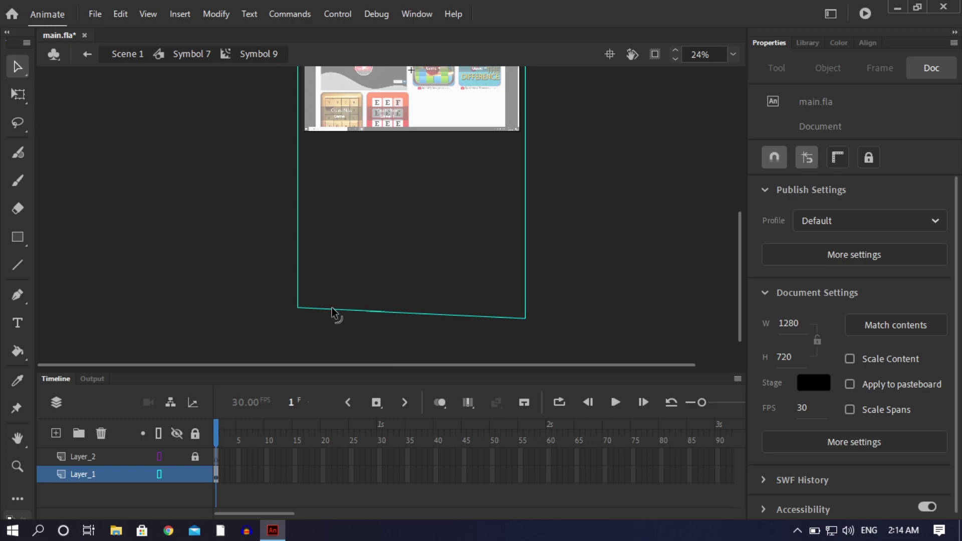
# Lower and level both bottom corners so the overlay is about 2016 px high, restore Layer_1's filled display and return to Symbol 7
pyautogui.moveTo(297, 305); pyautogui.dragTo(297, 340)
pyautogui.moveTo(525, 318); pyautogui.dragTo(522, 342)
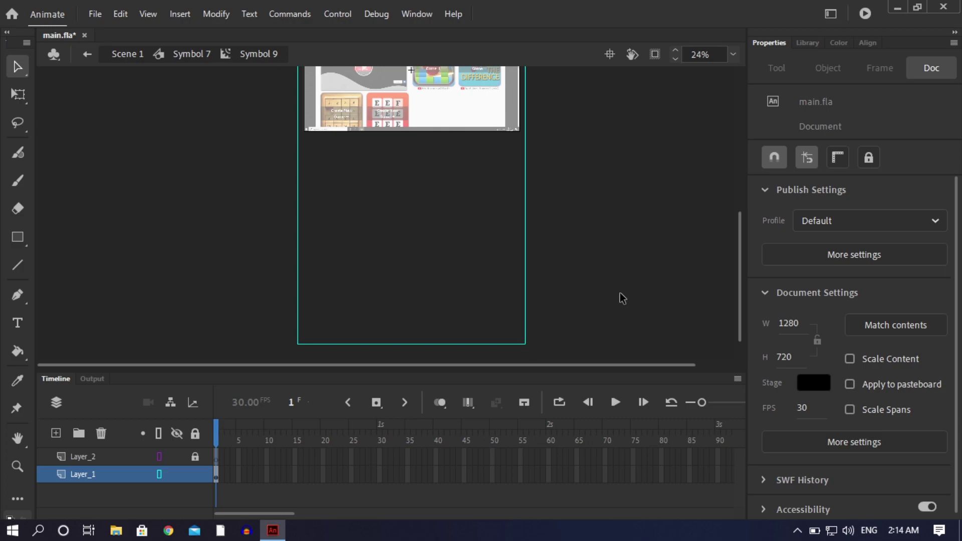
pyautogui.click(159, 474)
pyautogui.doubleClick(663, 299)
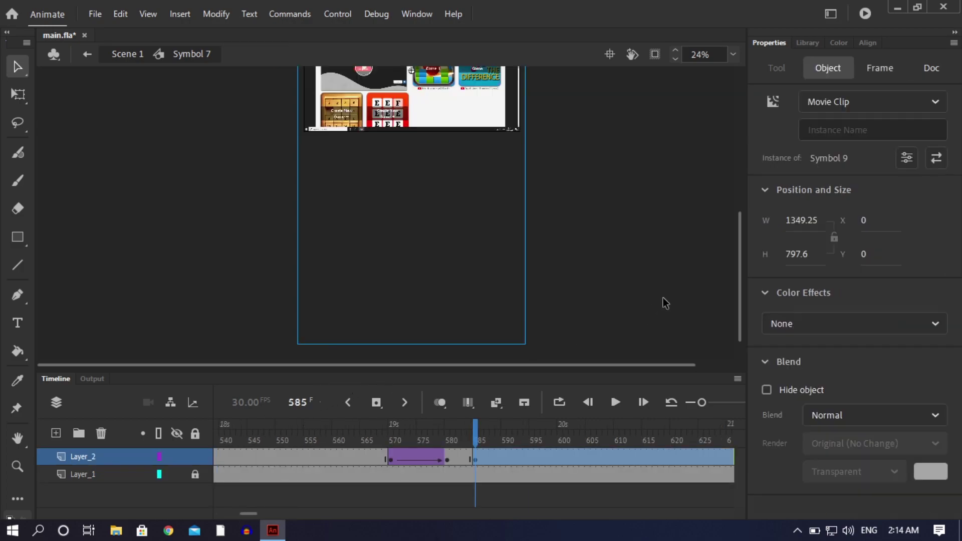
# Move the enlarged overlay at frame 585 straight up to Y -1160.35 so its lower part covers the dashboard
pyautogui.moveTo(742, 280)
pyautogui.mouseDown()
pyautogui.moveTo(743, 248)
pyautogui.moveTo(739, 267)
pyautogui.mouseUp()
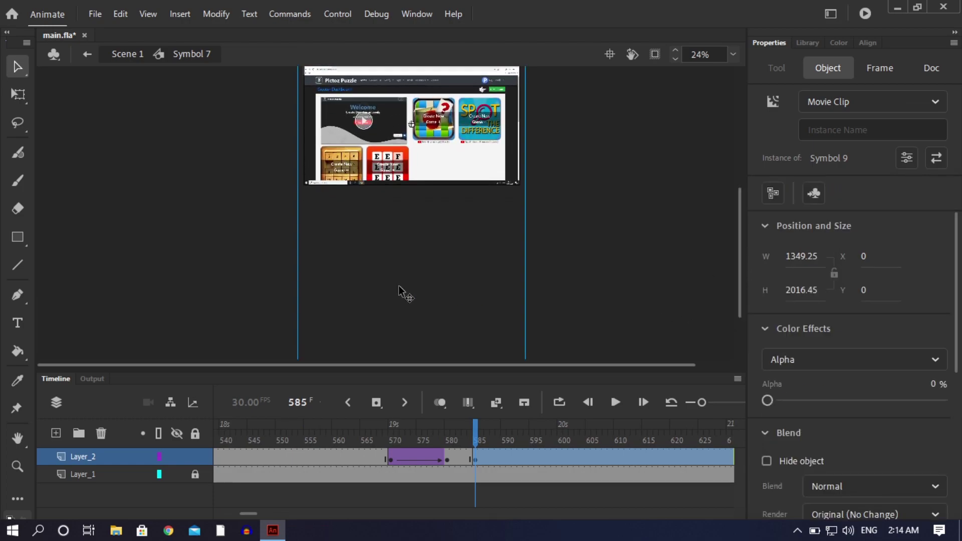
pyautogui.scroll(-1, 384, 332)
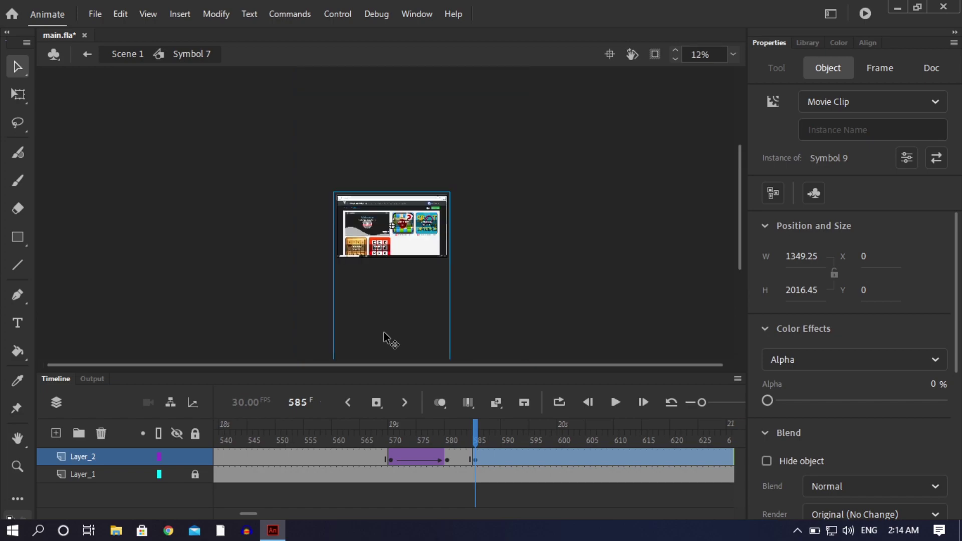
pyautogui.moveTo(739, 234); pyautogui.dragTo(735, 254)
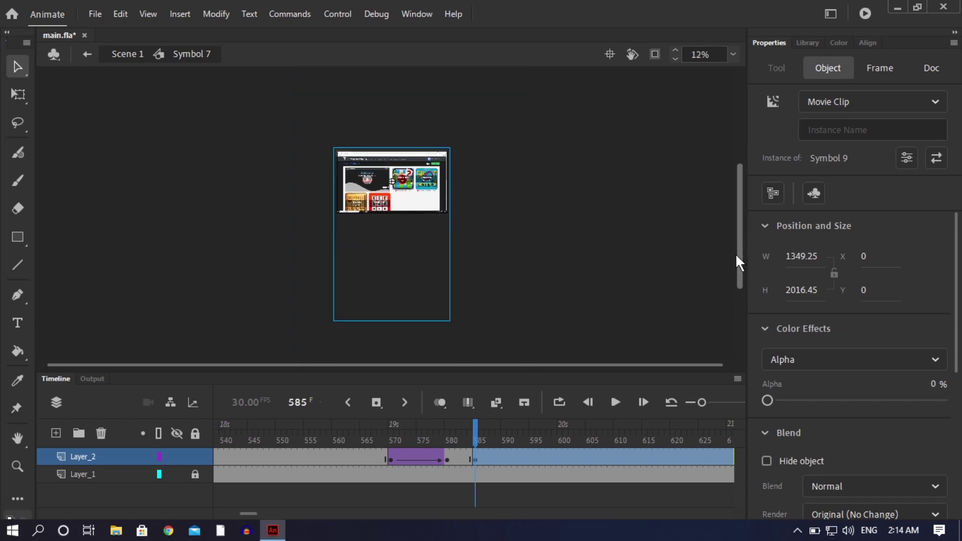
pyautogui.moveTo(407, 290); pyautogui.dragTo(407, 191)
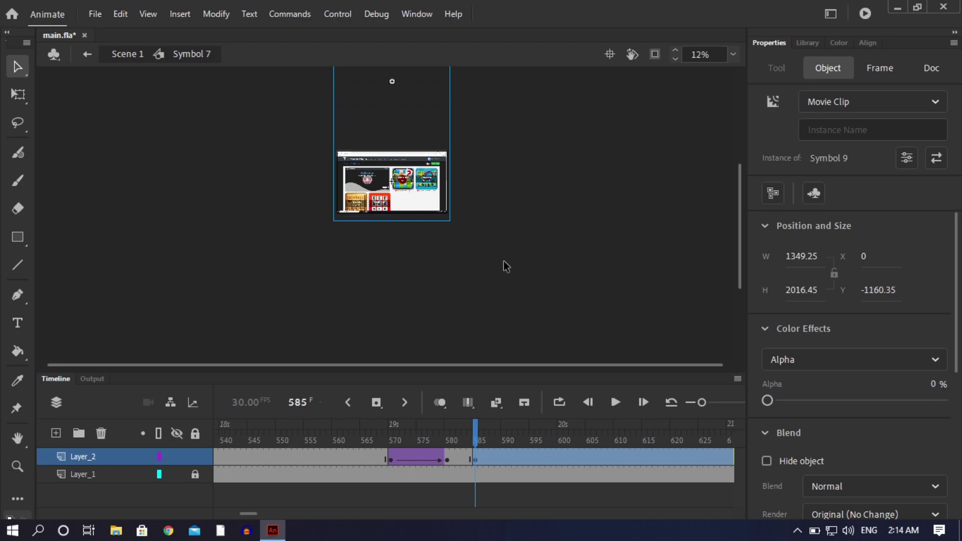
pyautogui.click(512, 278)
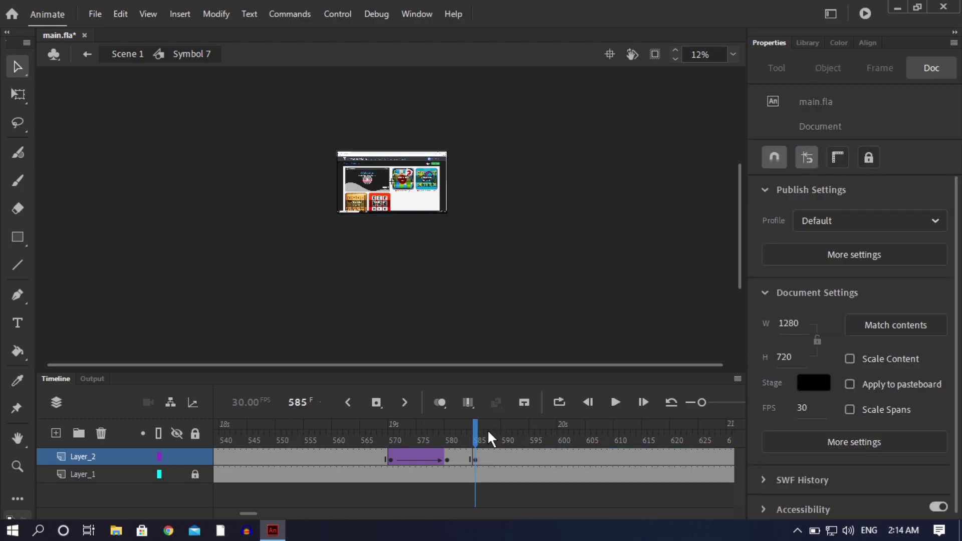
# Open the Symbol 9 overlay for editing, lock Layer_1 and display it as outlines
pyautogui.click(425, 215)
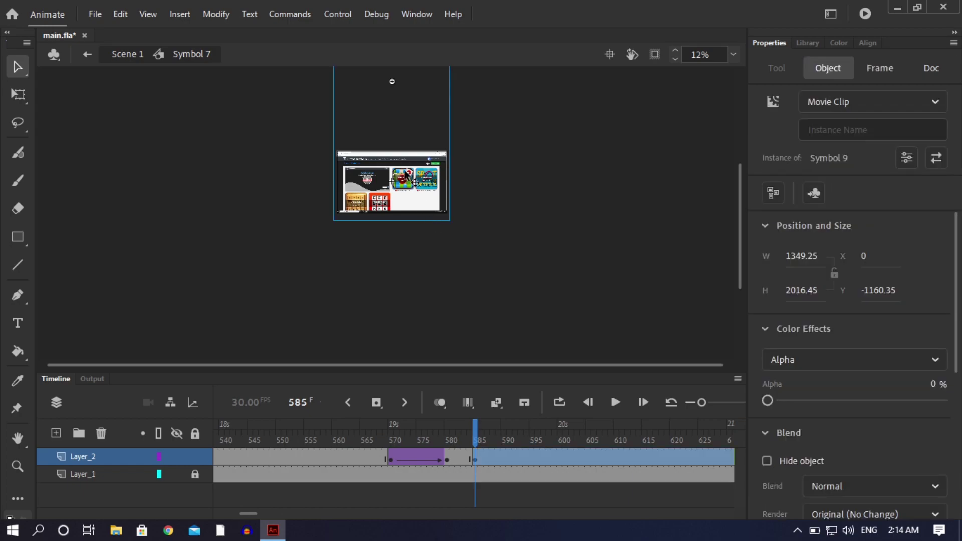
pyautogui.scroll(2, 399, 160)
pyautogui.scroll(1, 397, 161)
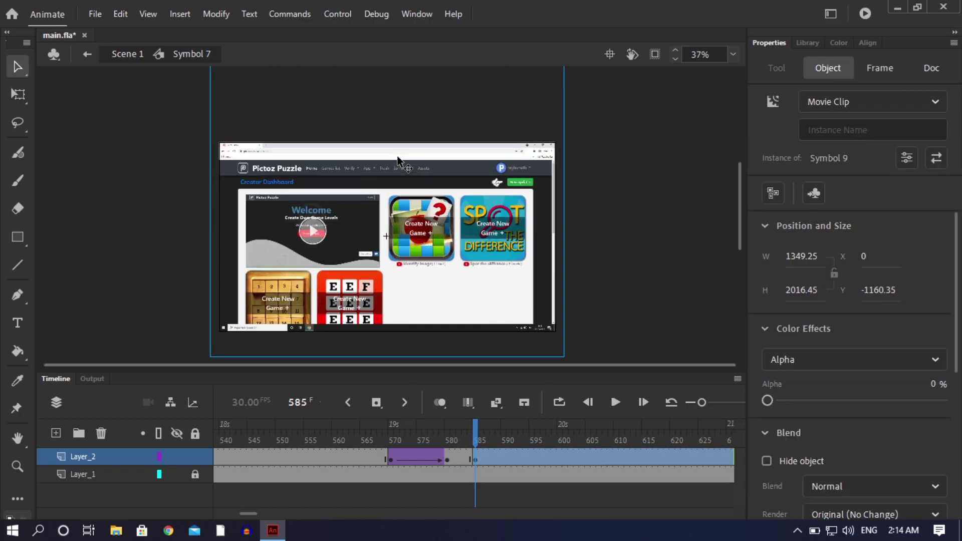
pyautogui.doubleClick(335, 241)
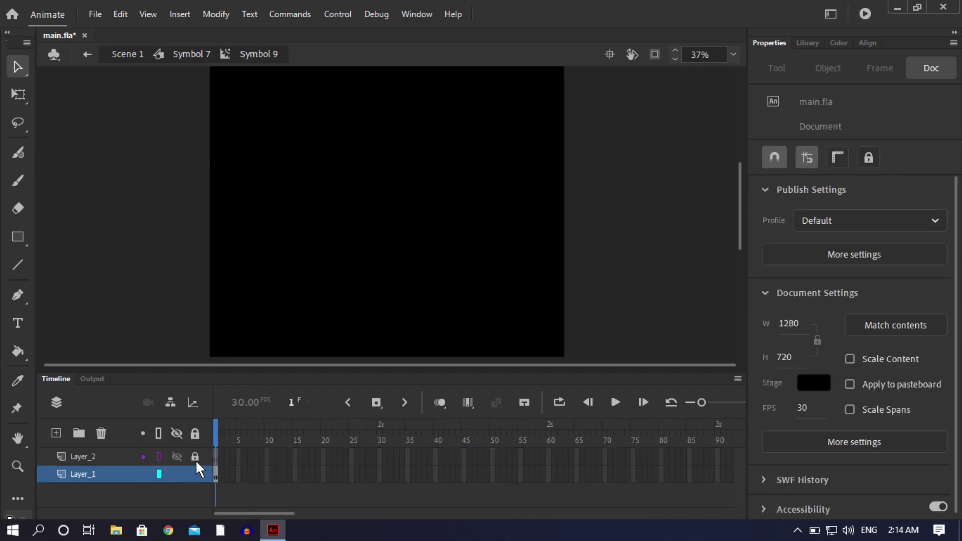
pyautogui.click(159, 474)
# Draw white rectangles on Layer_2 over the Welcome video (about 523 × 290 px) and the Identify image and Spot the diffrance captions
pyautogui.scroll(2, 371, 257)
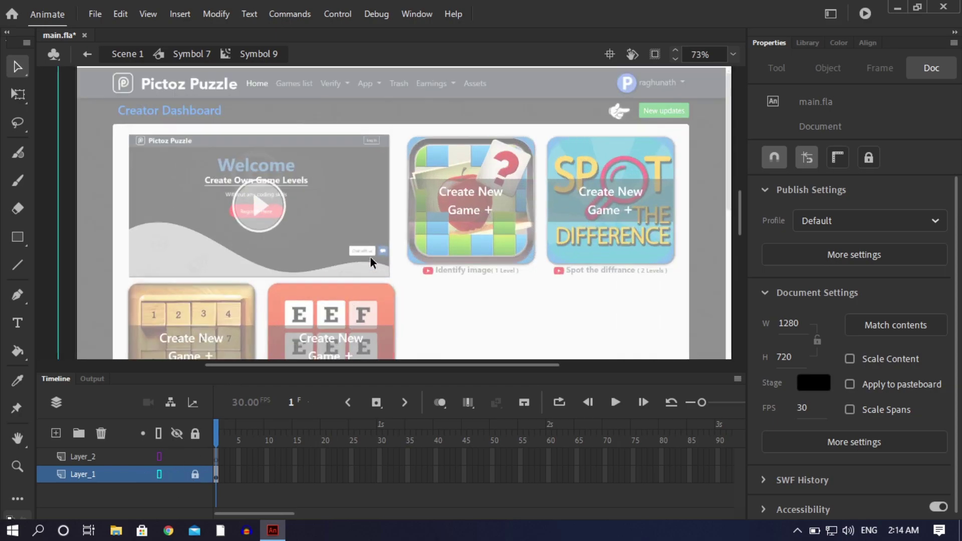
pyautogui.scroll(1, 371, 260)
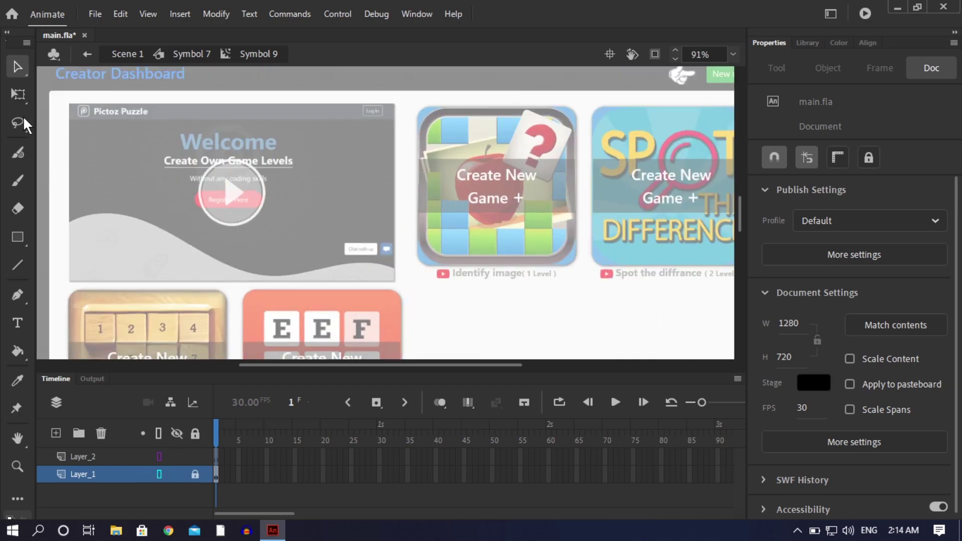
pyautogui.click(12, 239)
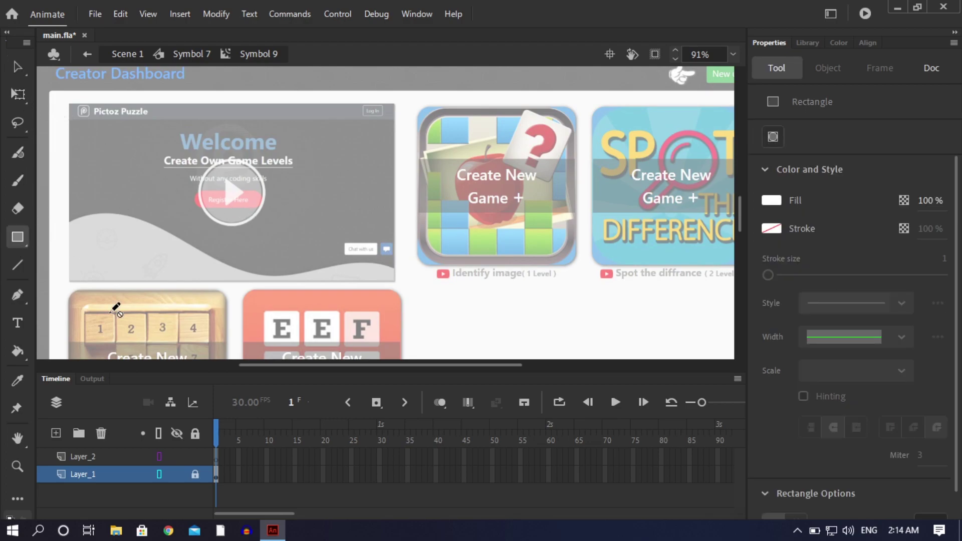
pyautogui.click(106, 456)
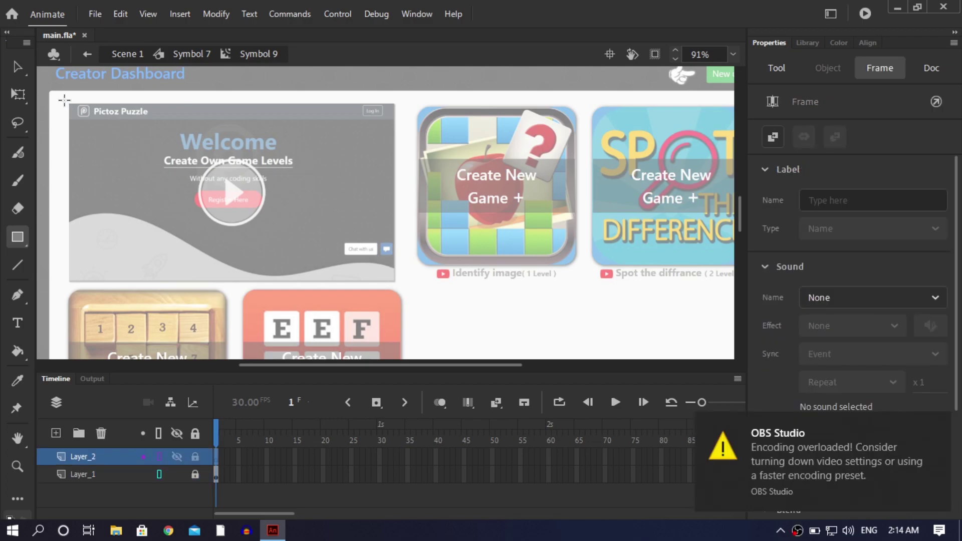
pyautogui.moveTo(66, 101); pyautogui.dragTo(564, 283)
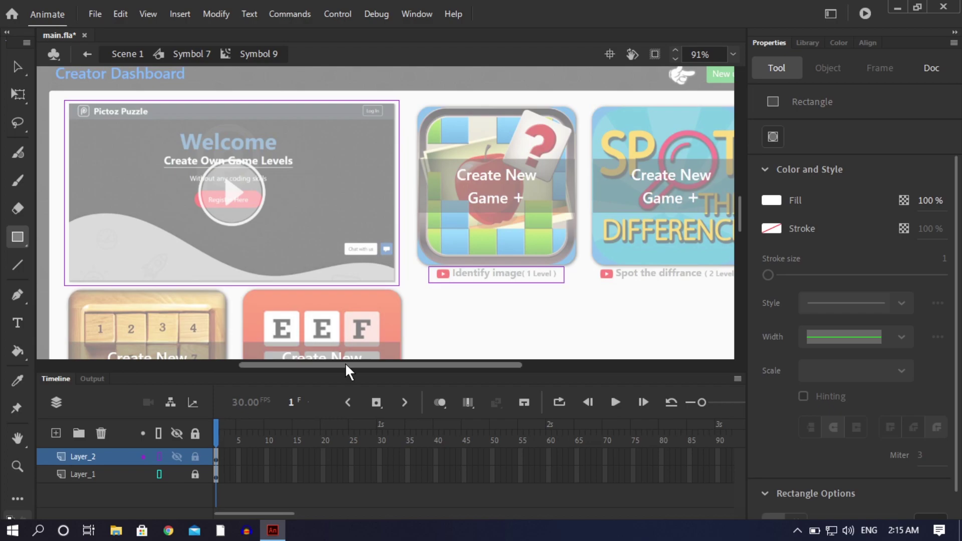
pyautogui.moveTo(346, 365); pyautogui.dragTo(403, 365)
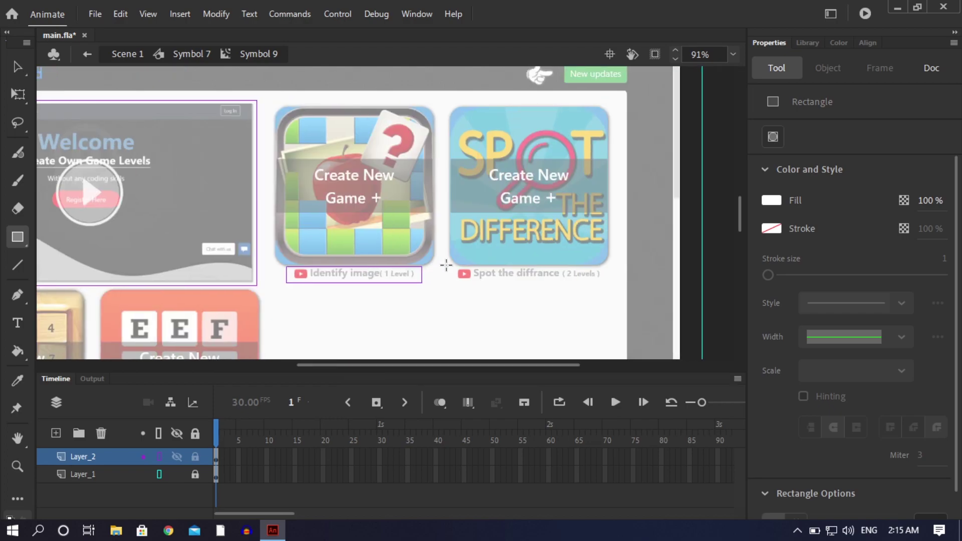
pyautogui.moveTo(453, 264); pyautogui.dragTo(606, 283)
pyautogui.scroll(-1, 392, 269)
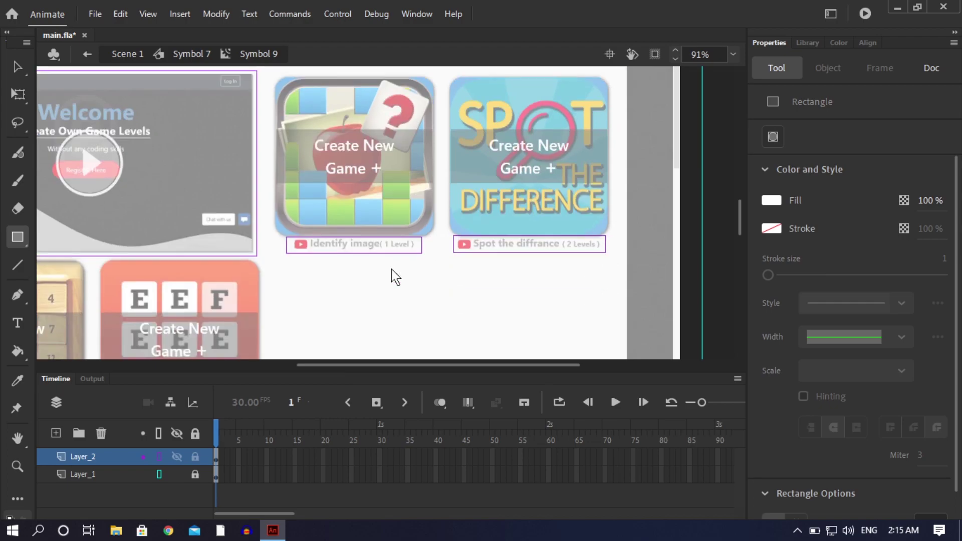
# Nudge the Identify image caption rectangle to Y 1252.15 and the Spot the diffrance caption rectangle to X 285
pyautogui.click(17, 69)
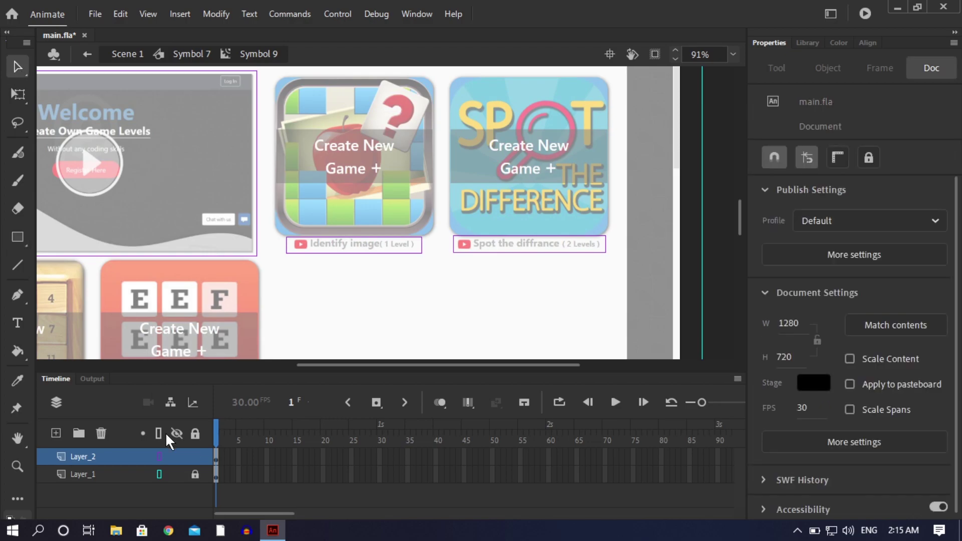
pyautogui.moveTo(330, 364); pyautogui.dragTo(244, 349)
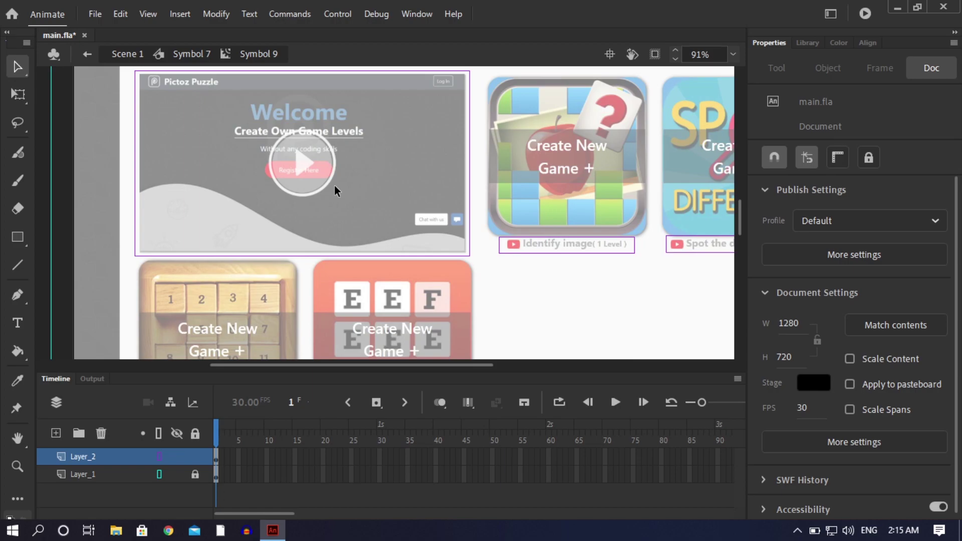
pyautogui.click(359, 254)
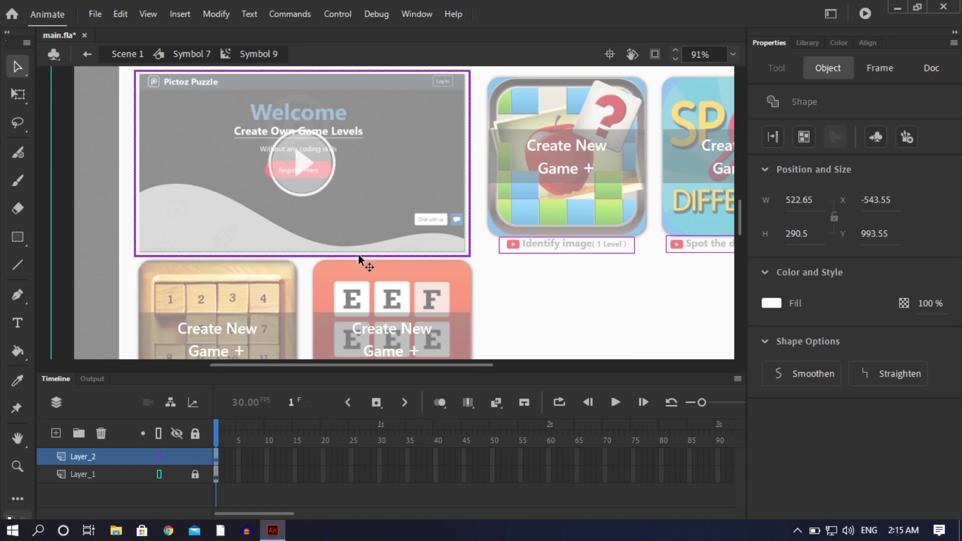
pyautogui.click(589, 252)
pyautogui.press('Up')
pyautogui.press('Up')
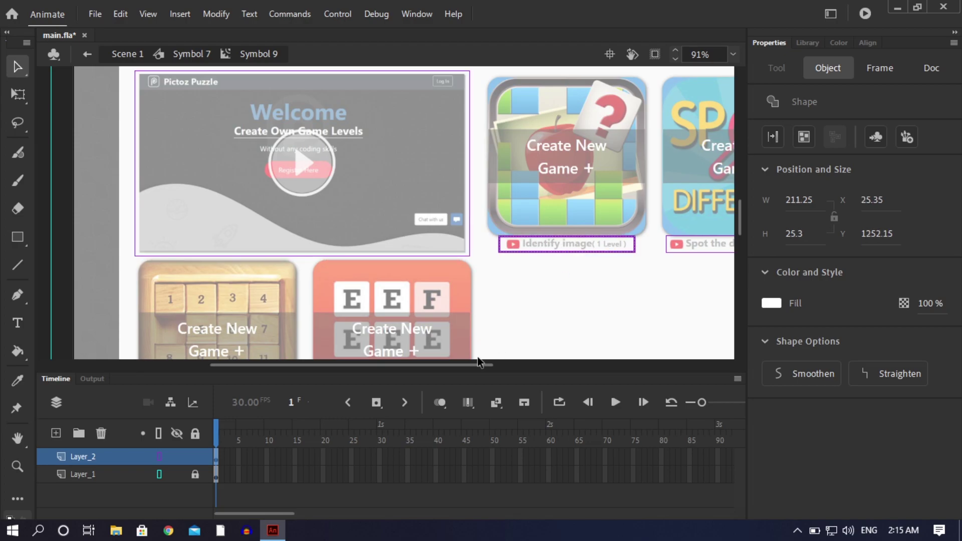
pyautogui.moveTo(476, 365); pyautogui.dragTo(537, 364)
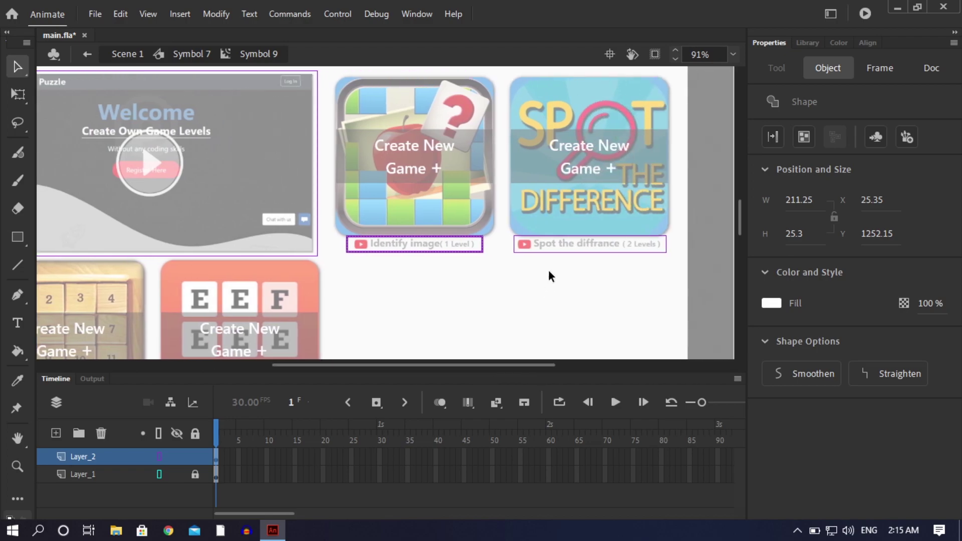
pyautogui.click(558, 251)
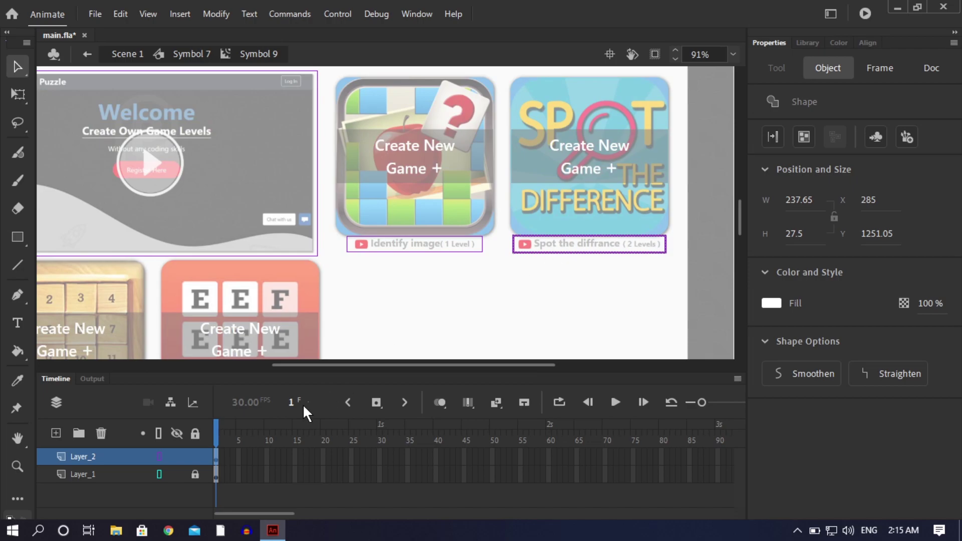
# Cut the three rectangles from Layer_2, paste them in place on the unlocked Layer_1, and restore Layer_1's filled display
pyautogui.click(216, 458)
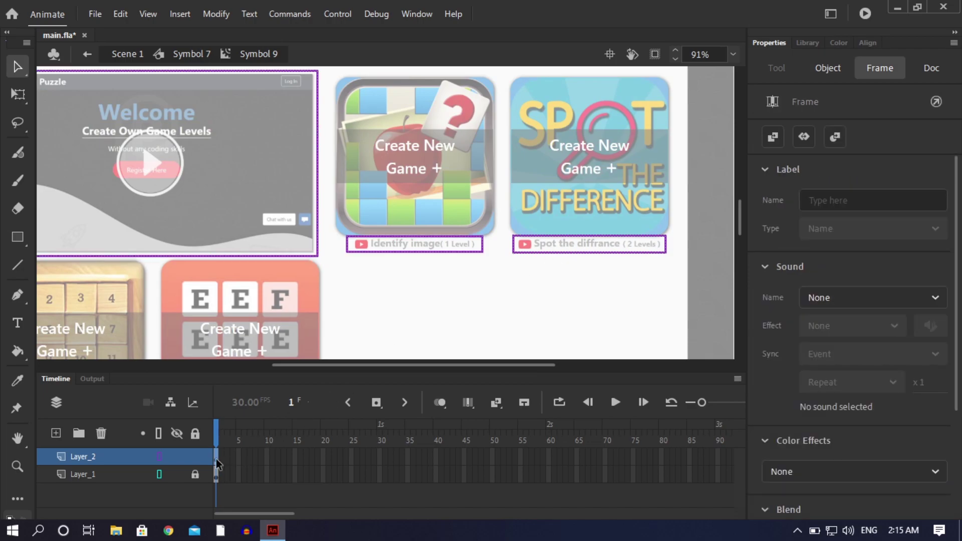
pyautogui.hotkey('ctrl', 'shift', 'a')
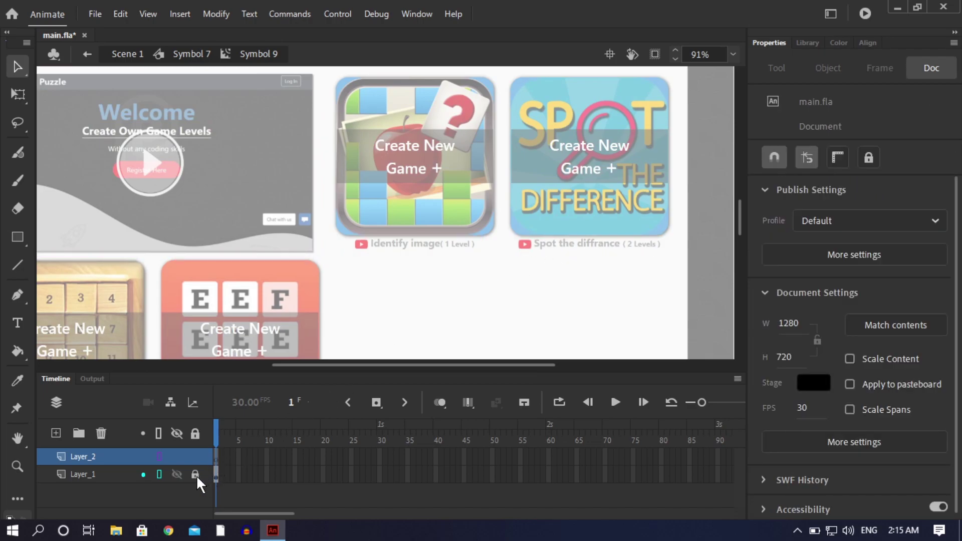
pyautogui.click(107, 474)
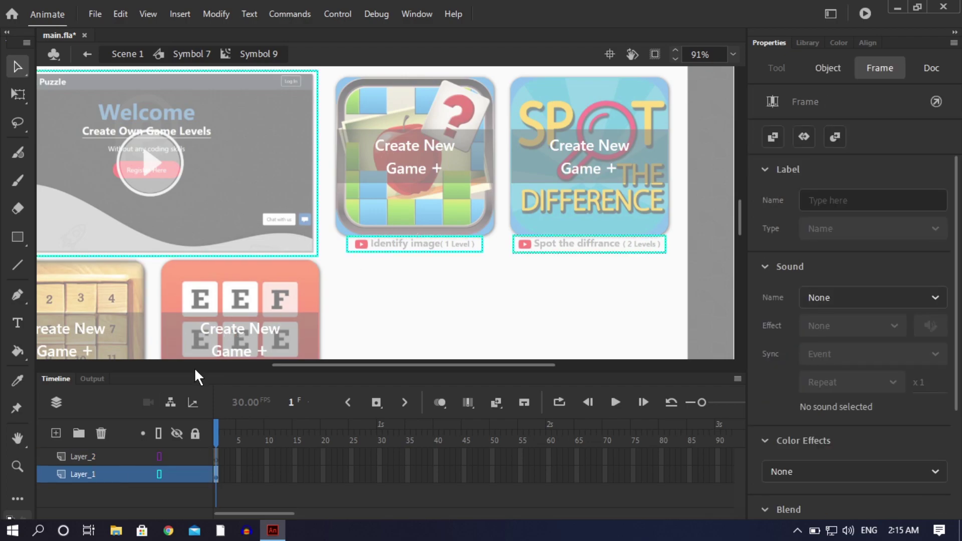
pyautogui.click(159, 475)
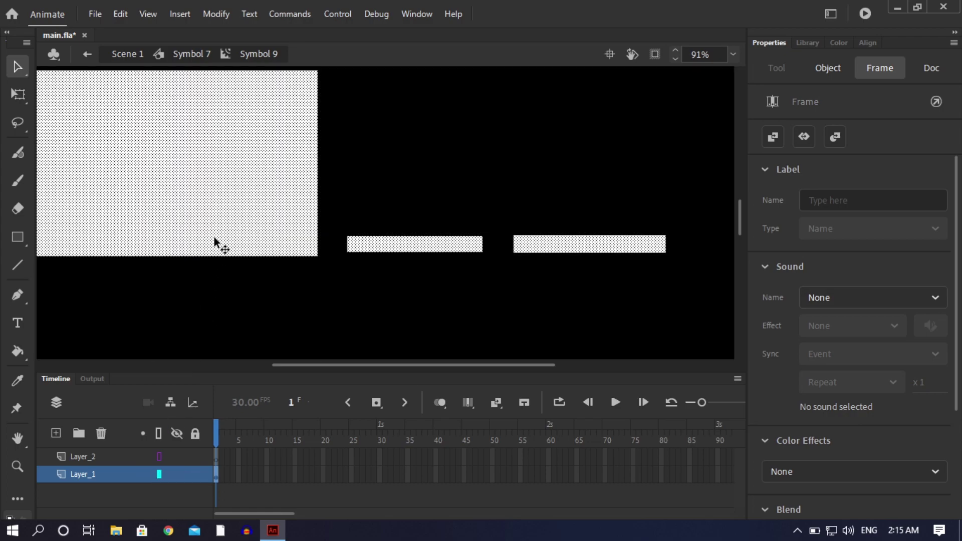
# Delete the three white rectangles to cut openings in the black overlay, and return to Symbol 7
pyautogui.hotkey('ctrl', '2')
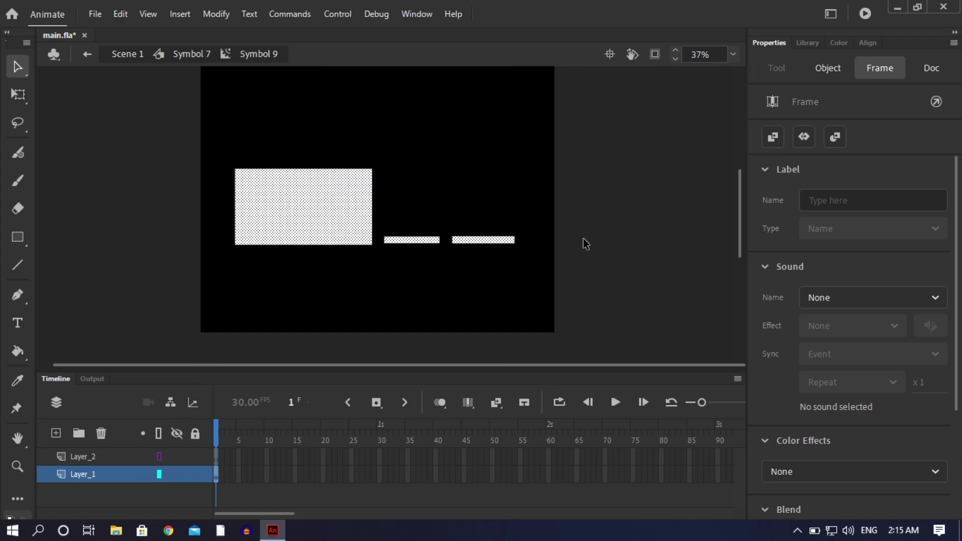
pyautogui.click(527, 245)
pyautogui.click(325, 206)
pyautogui.press('Escape')
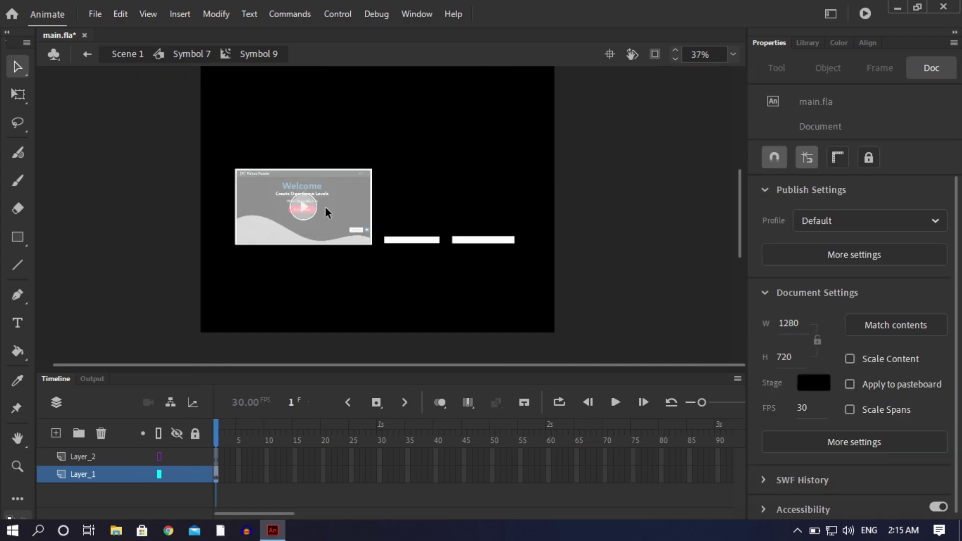
pyautogui.click(407, 240)
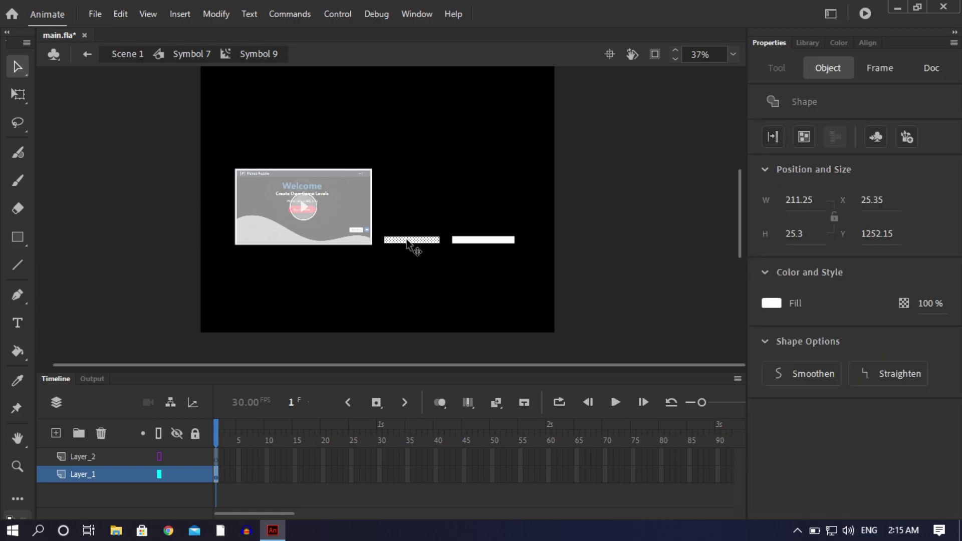
pyautogui.press('Escape')
pyautogui.click(488, 241)
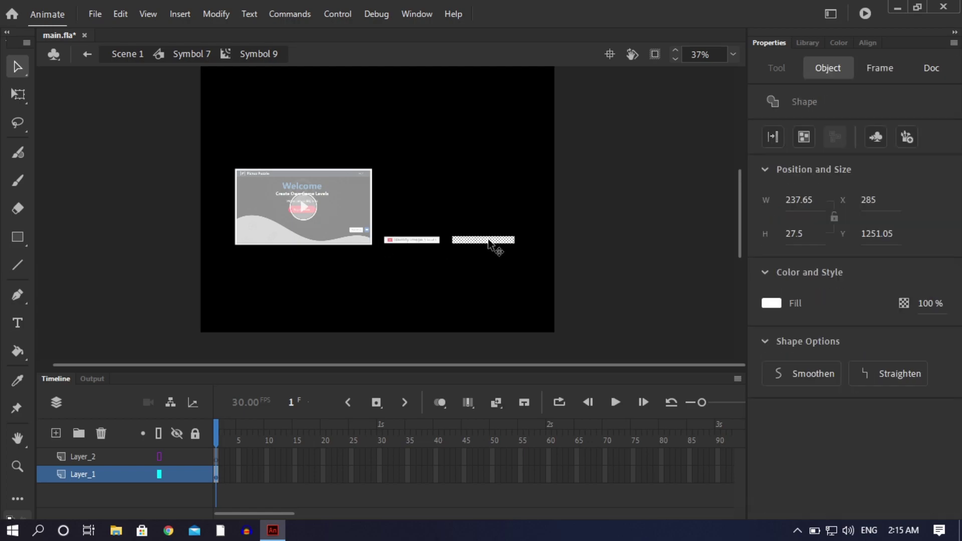
pyautogui.press('Escape')
pyautogui.doubleClick(657, 189)
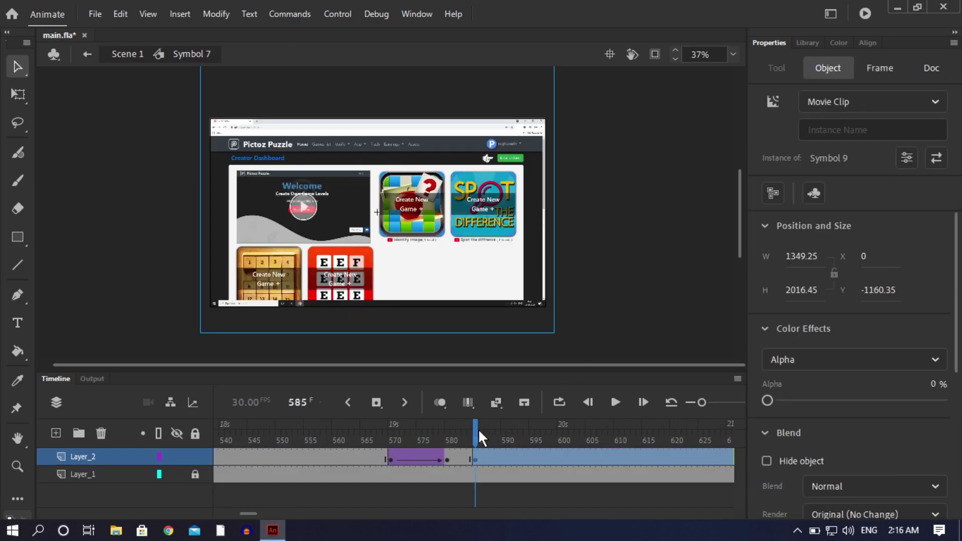
# Insert a keyframe at frame 595 on Layer_2
pyautogui.click(534, 457)
pyautogui.rightClick(533, 457)
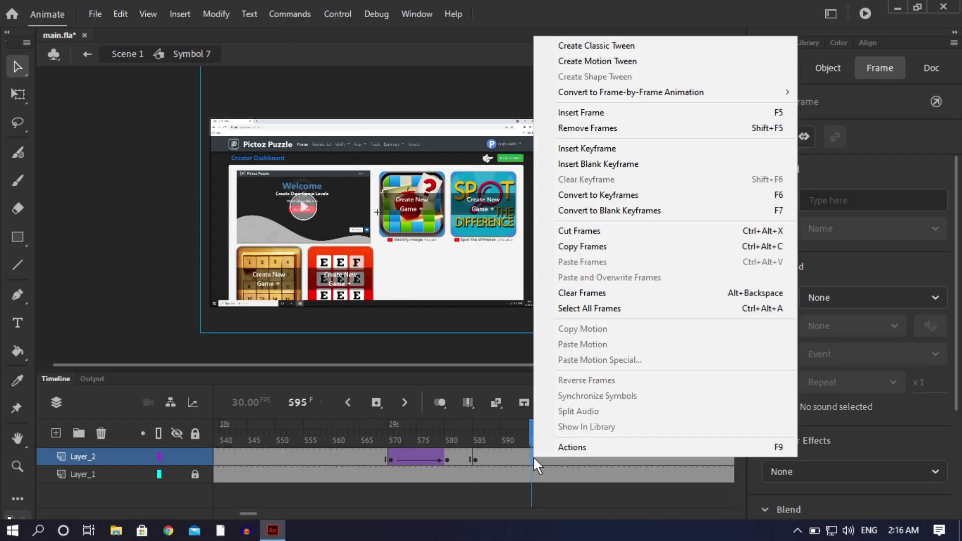
pyautogui.click(589, 149)
pyautogui.click(506, 460)
pyautogui.rightClick(507, 459)
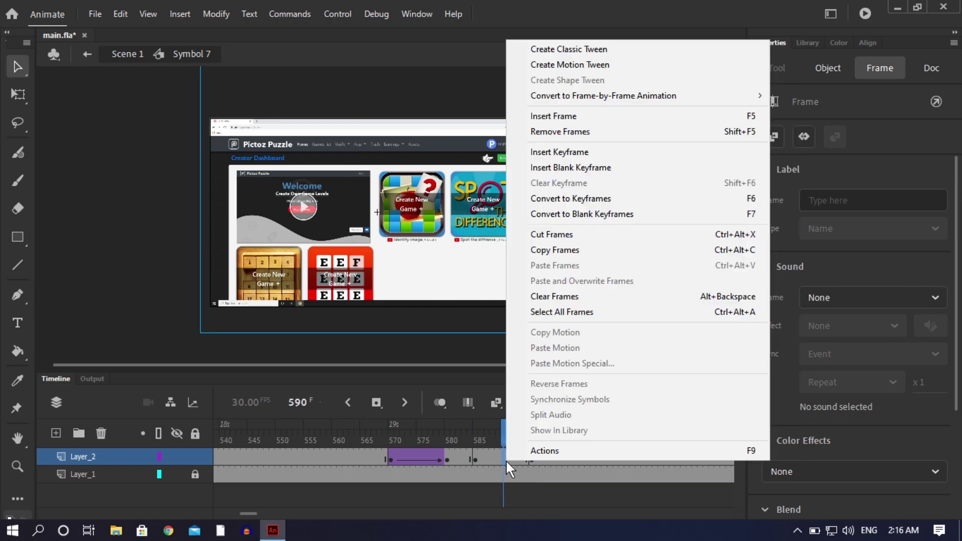
pyautogui.click(591, 152)
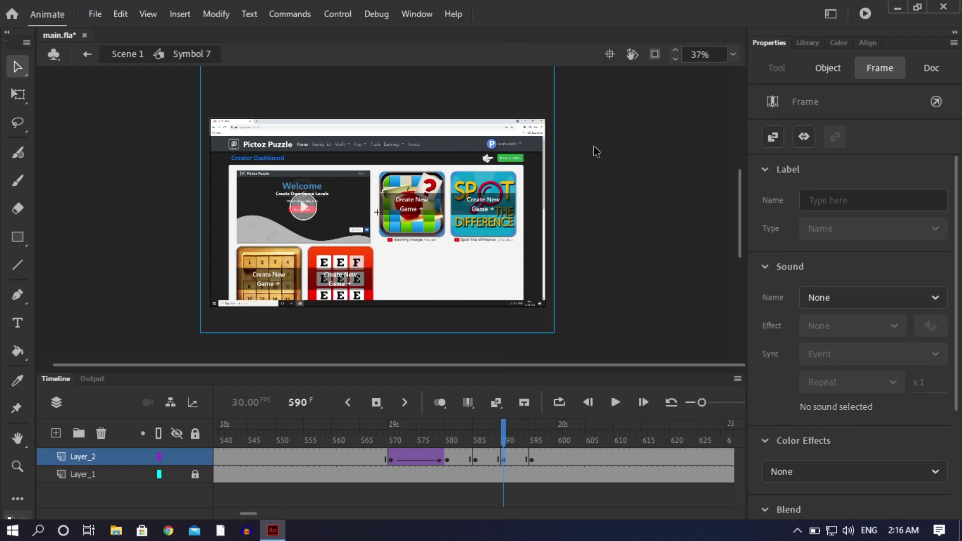
# Create a classic tween between frames 585 and 595 on Layer_2 and set the overlay's alpha at frame 595 to 80%
pyautogui.rightClick(496, 459)
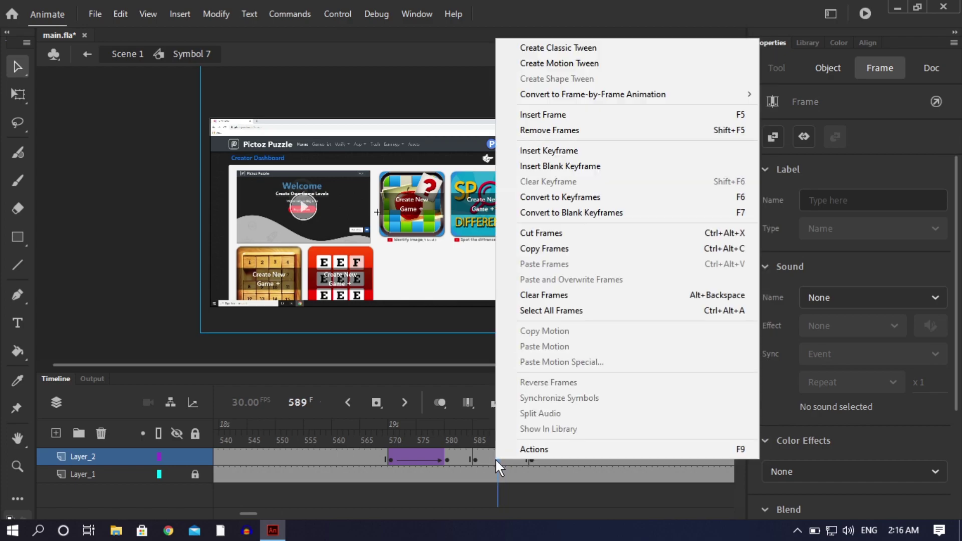
pyautogui.click(585, 52)
pyautogui.click(531, 458)
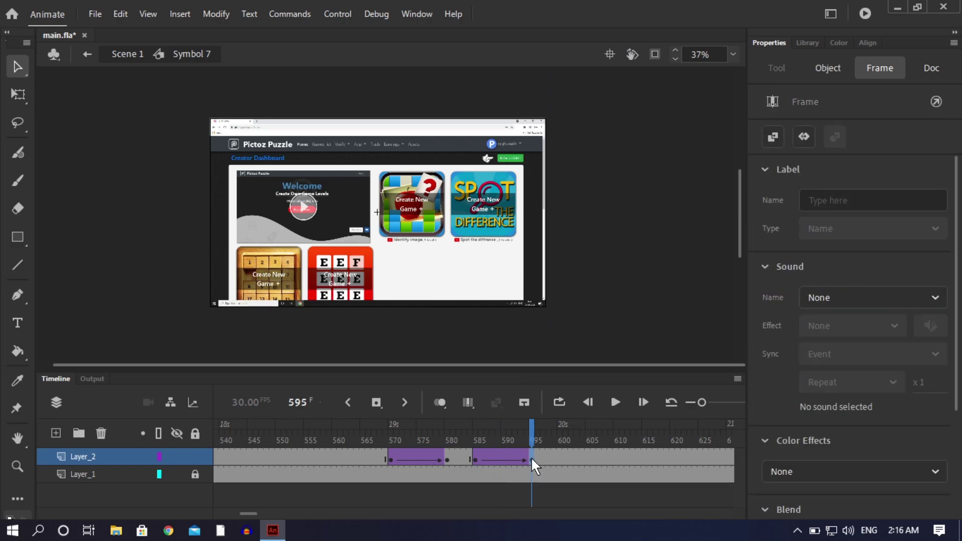
pyautogui.click(464, 251)
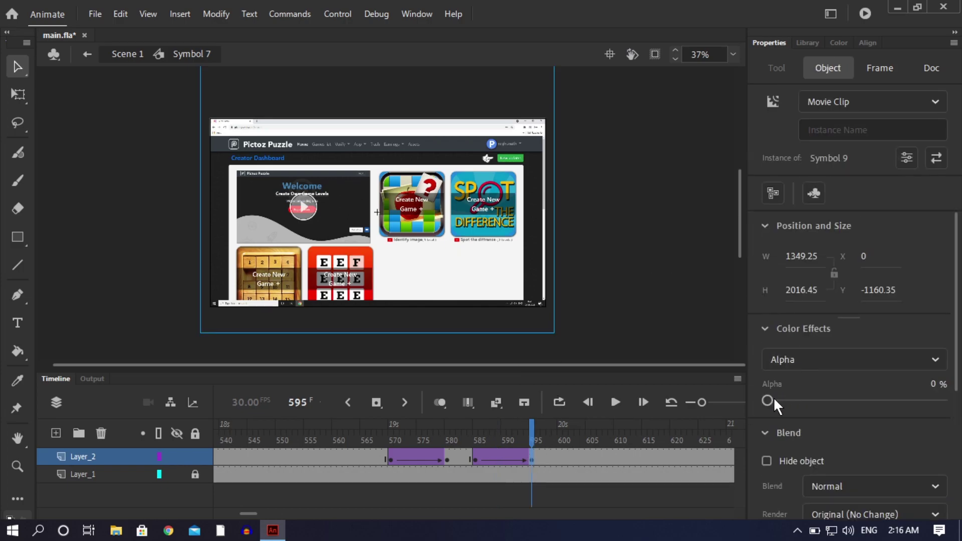
pyautogui.write('80')
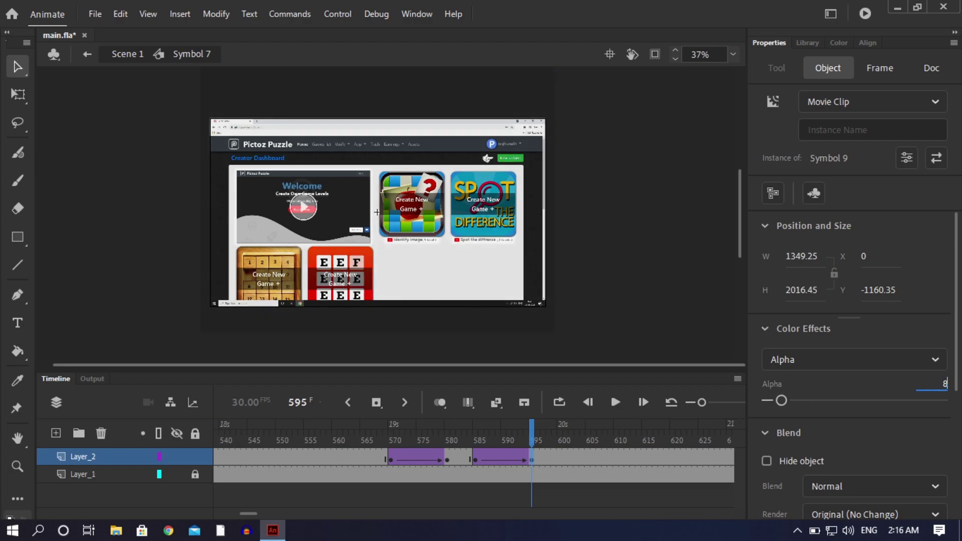
pyautogui.press('Return')
pyautogui.click(652, 265)
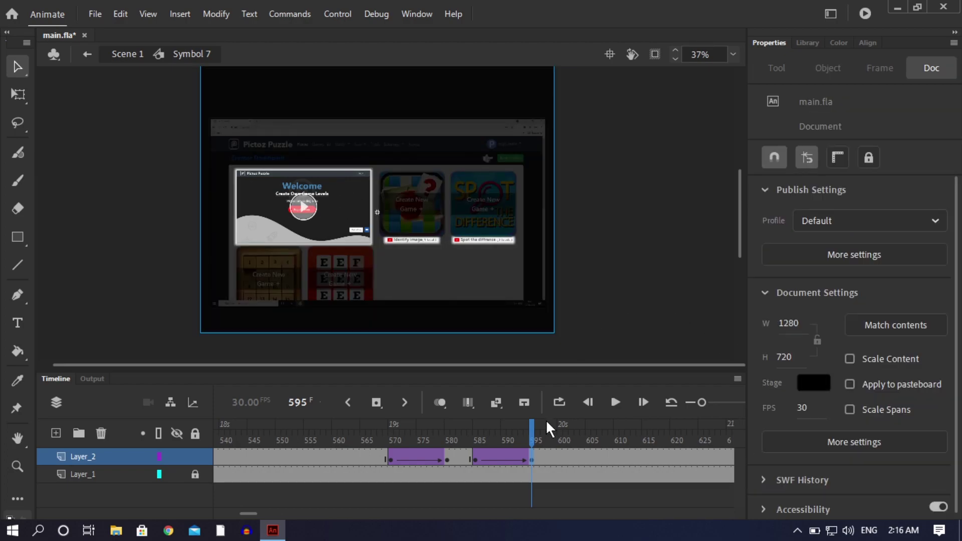
# Play the overlay animation from before the frame 570 fade through to frame 594, and return to Scene 1
pyautogui.moveTo(533, 426); pyautogui.dragTo(323, 425)
pyautogui.press('Return')
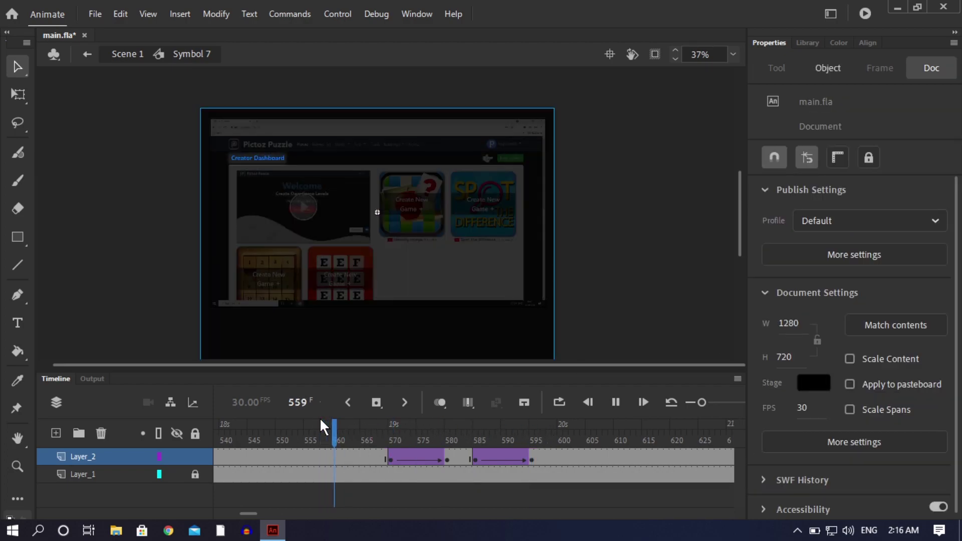
pyautogui.press('Return')
pyautogui.doubleClick(666, 244)
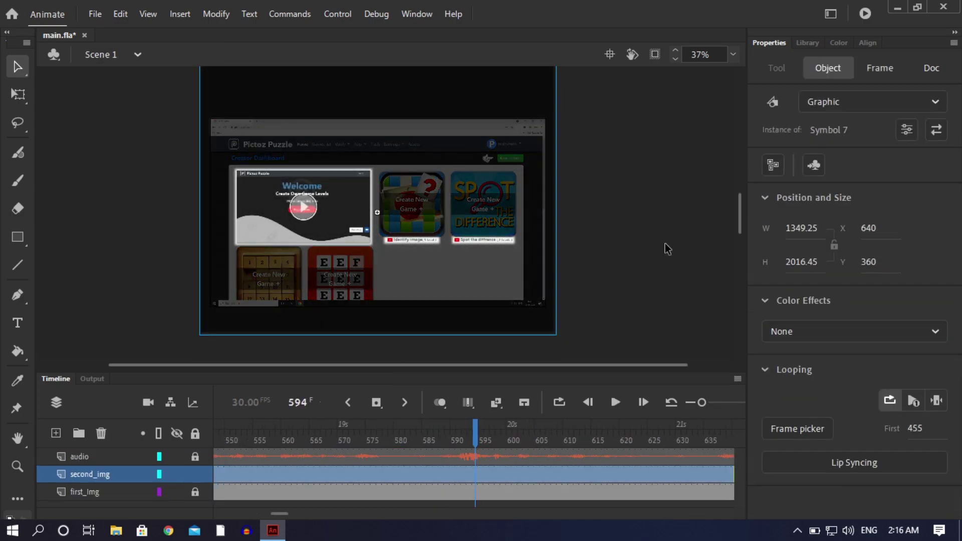
# Play the Scene 1 timeline from frame 594 through to frame 727 to check the overlay against the narration, and save the document
pyautogui.press('Return')
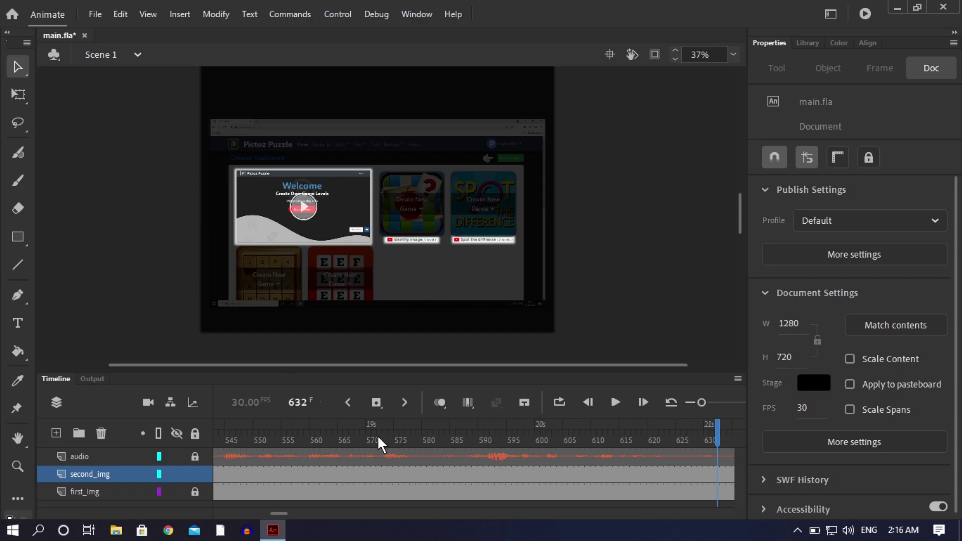
pyautogui.moveTo(380, 444); pyautogui.dragTo(70, 419)
pyautogui.press('Return')
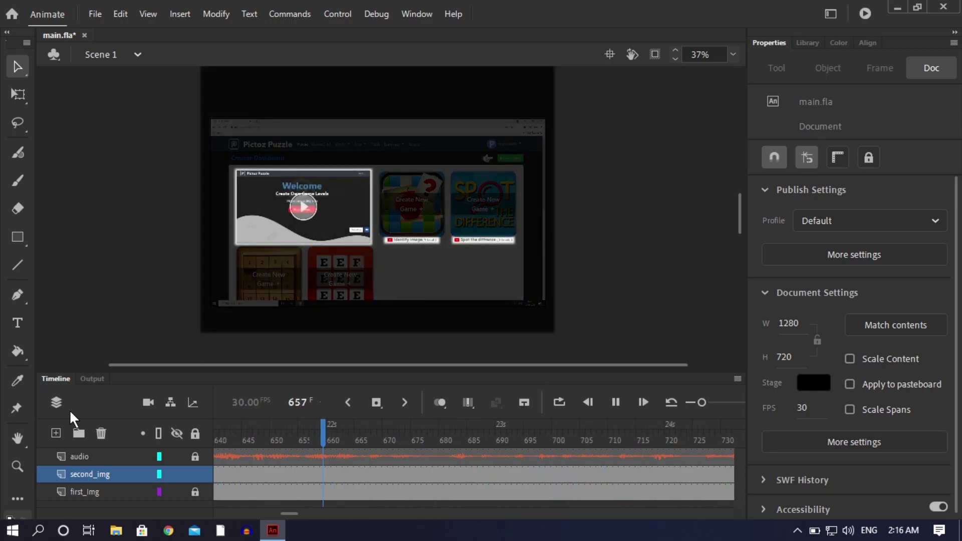
pyautogui.press('Return')
pyautogui.hotkey('ctrl', 's')
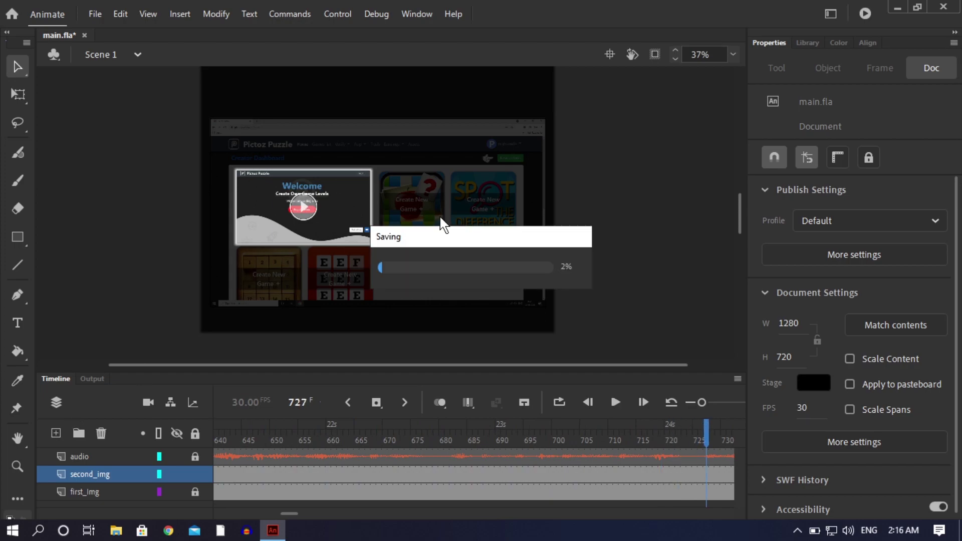
# Inspect the earlier overlay tween around frame 552 on Layer_2 inside Symbol 7, and return to Scene 1
pyautogui.doubleClick(397, 283)
pyautogui.moveTo(401, 432); pyautogui.dragTo(251, 456)
pyautogui.click(409, 460)
pyautogui.scroll(-1, 680, 277)
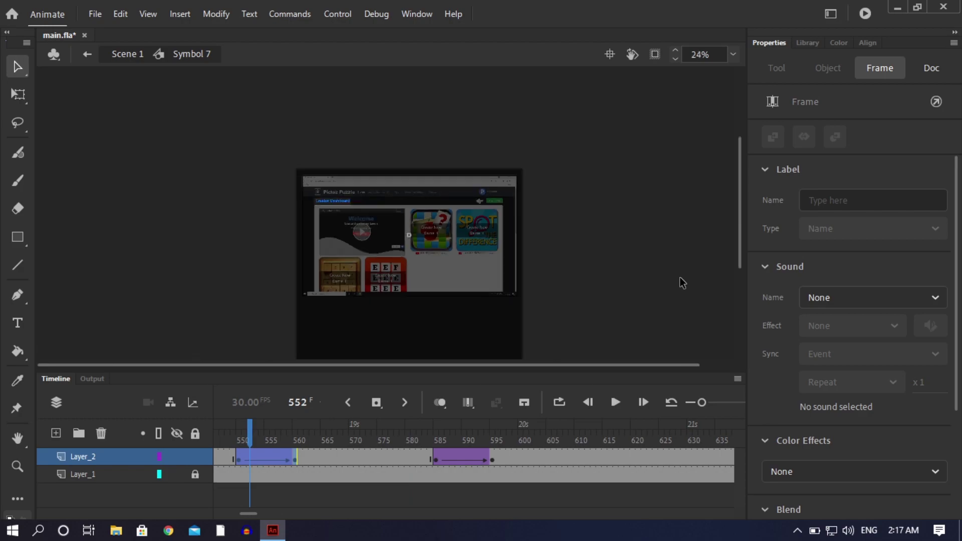
pyautogui.doubleClick(680, 277)
# Play the Scene 1 timeline from frame 491 through to frame 691 to review the highlights, and save the document
pyautogui.click(312, 440)
pyautogui.moveTo(128, 445); pyautogui.dragTo(100, 442)
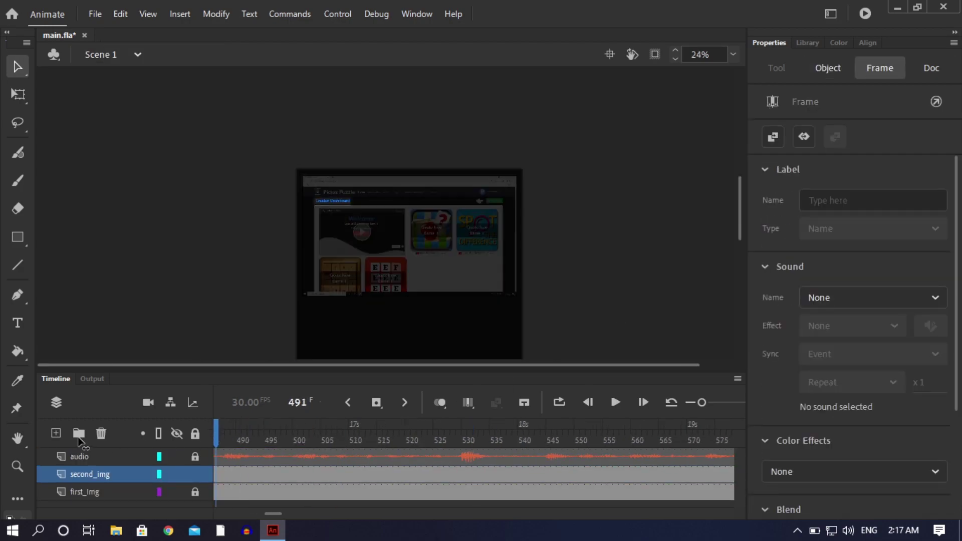
pyautogui.press('Return')
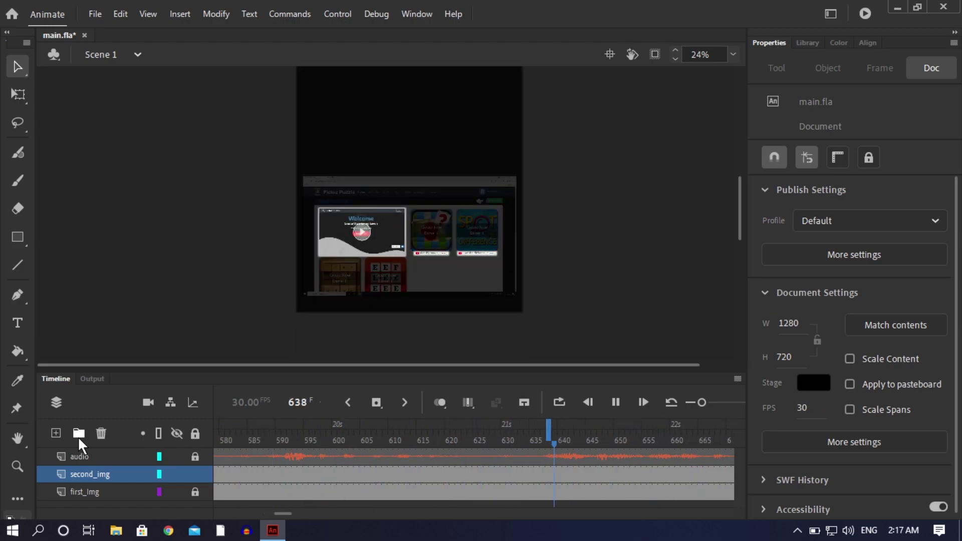
pyautogui.press('Return')
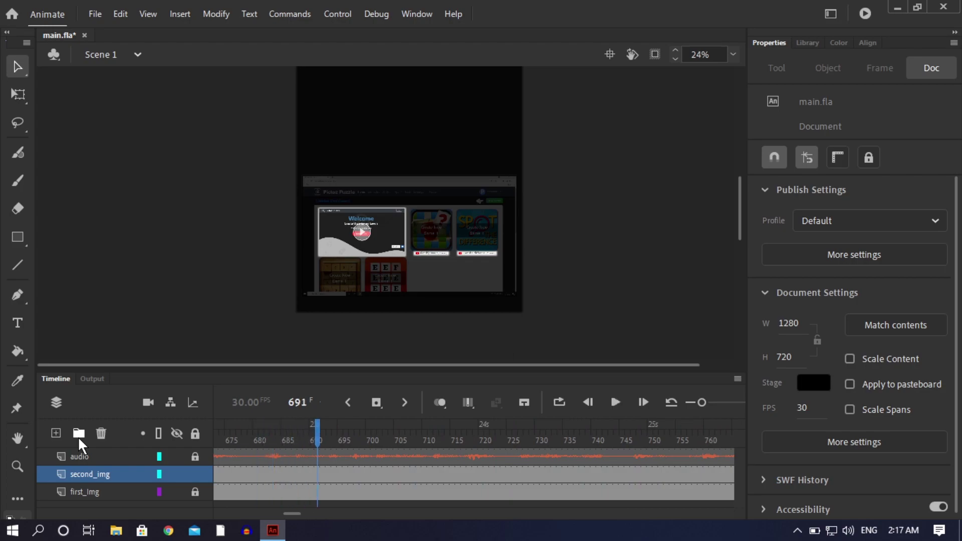
pyautogui.hotkey('ctrl', 's')
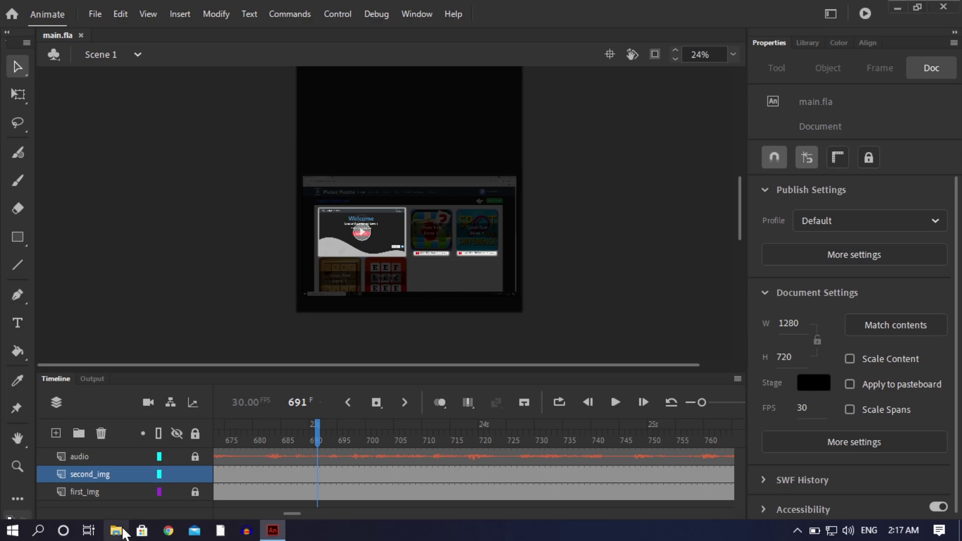
# Switch to File Explorer and open the screenshot folder inside pictozpuzz > Adobe Animate CC on Local Disk (E:)
pyautogui.click(123, 531)
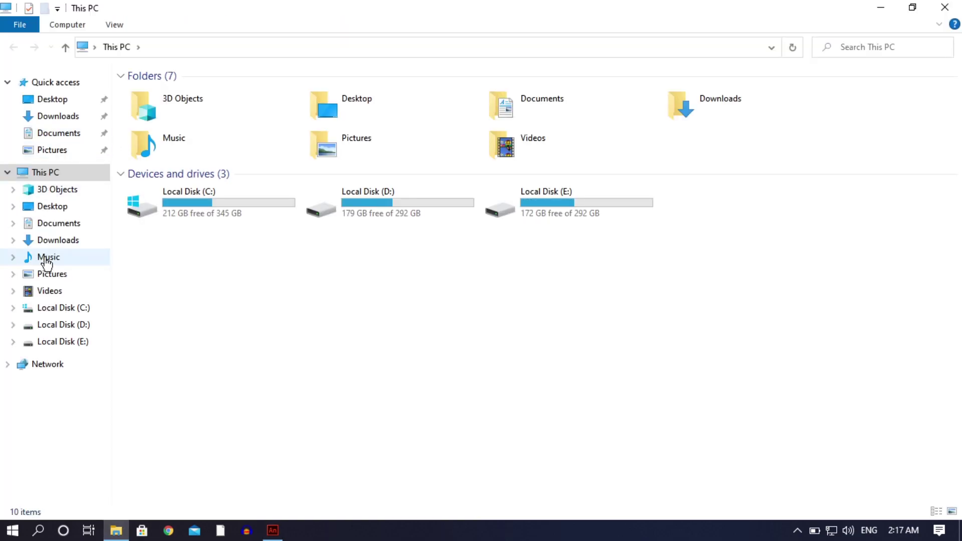
pyautogui.click(48, 343)
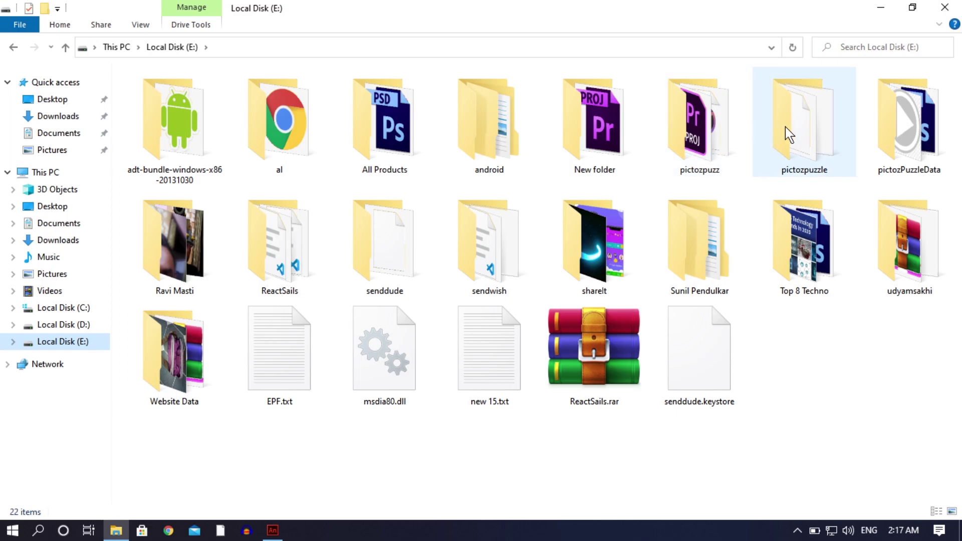
pyautogui.doubleClick(696, 125)
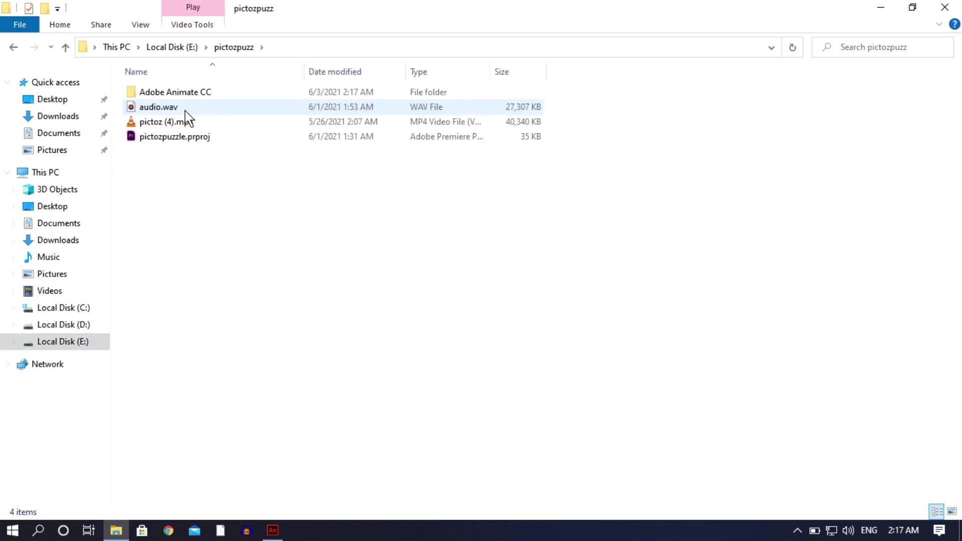
pyautogui.doubleClick(181, 93)
pyautogui.doubleClick(181, 93)
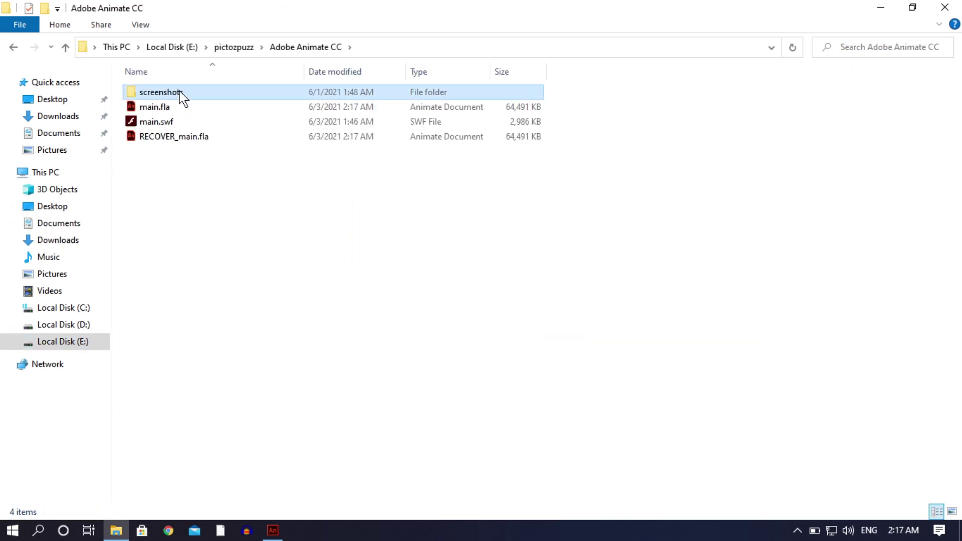
# Import the YouTube logo image from the folder into the main.fla library in Animate
pyautogui.moveTo(251, 134); pyautogui.dragTo(817, 44)
pyautogui.click(816, 41)
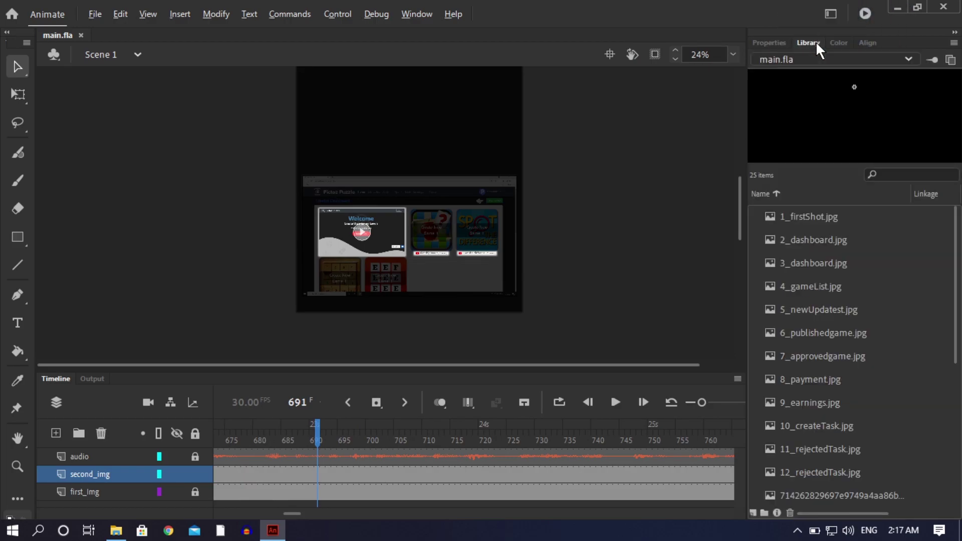
pyautogui.hotkey('alt', 'Tab')
pyautogui.moveTo(251, 118); pyautogui.dragTo(901, 266)
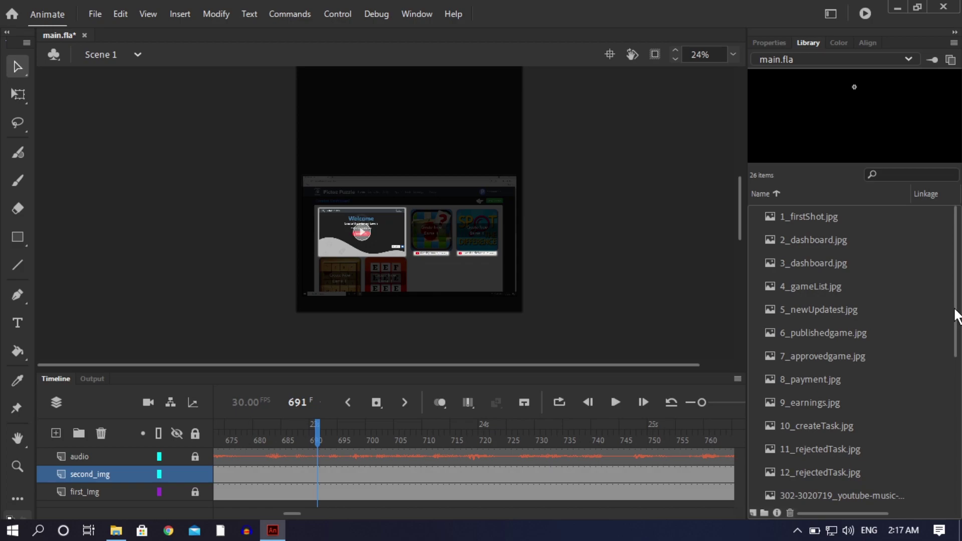
# Preview the images and symbols in the main.fla library to locate the imported YouTube logo
pyautogui.moveTo(958, 317); pyautogui.dragTo(929, 469)
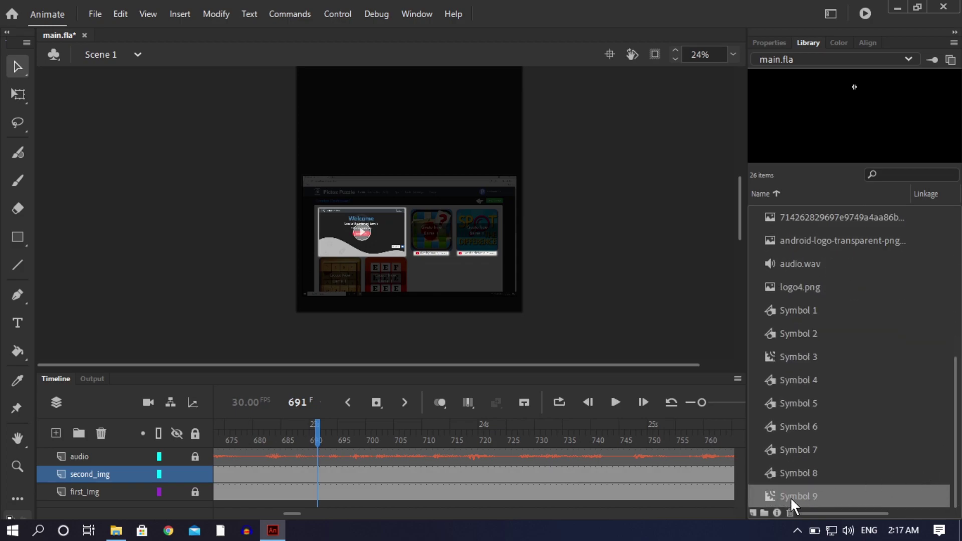
pyautogui.click(793, 430)
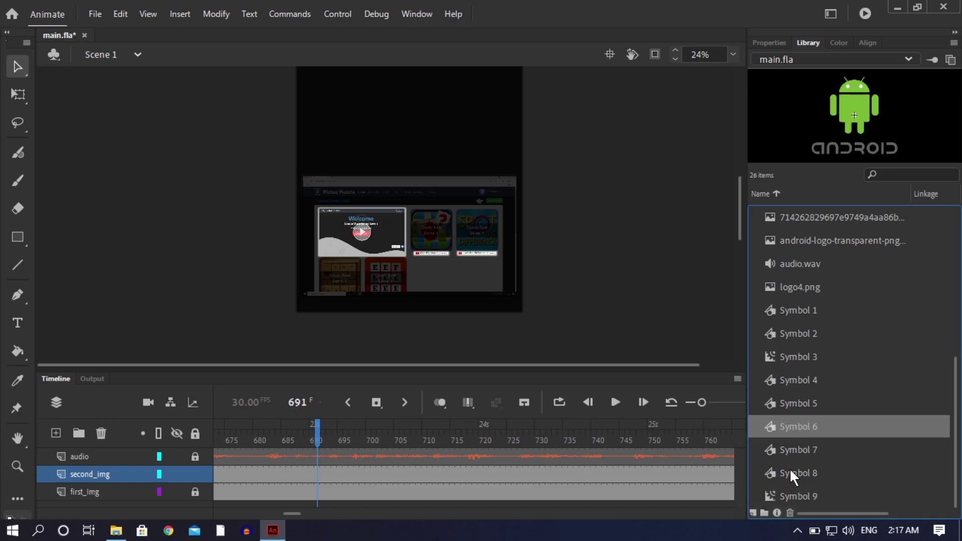
pyautogui.click(789, 500)
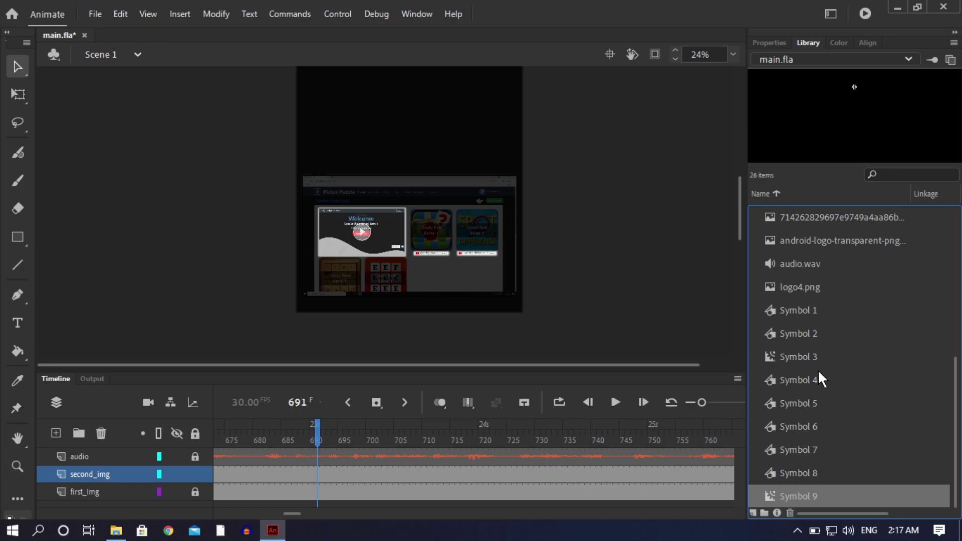
pyautogui.click(795, 283)
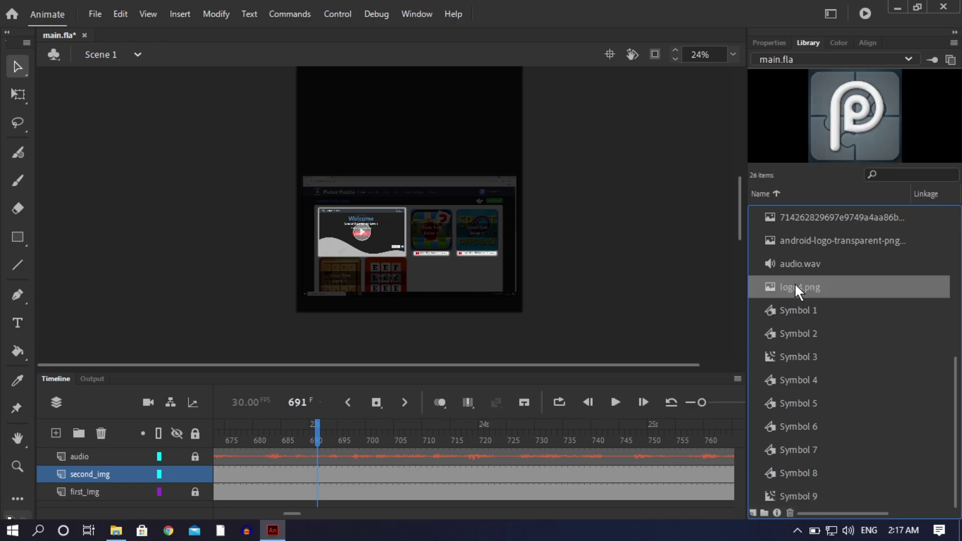
pyautogui.click(803, 241)
pyautogui.click(815, 221)
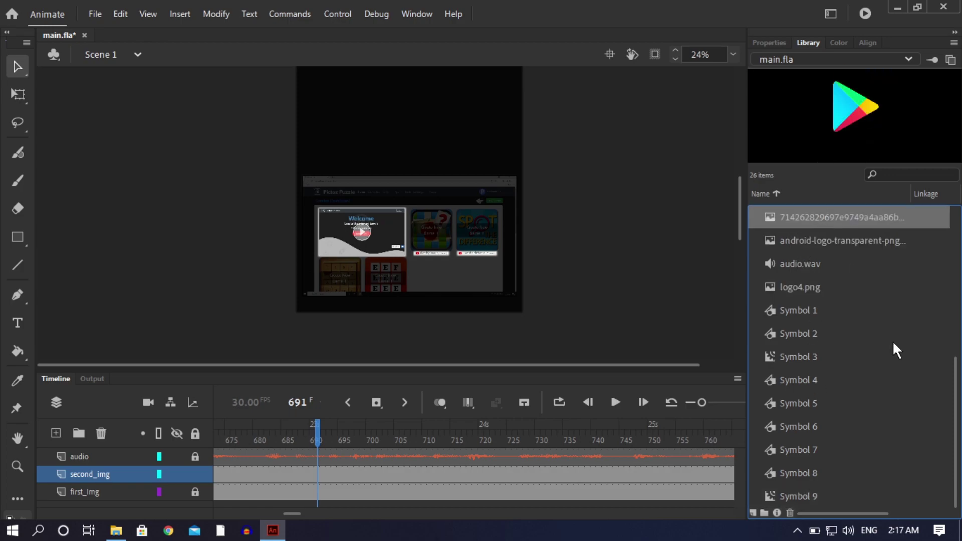
pyautogui.scroll(2, 949, 376)
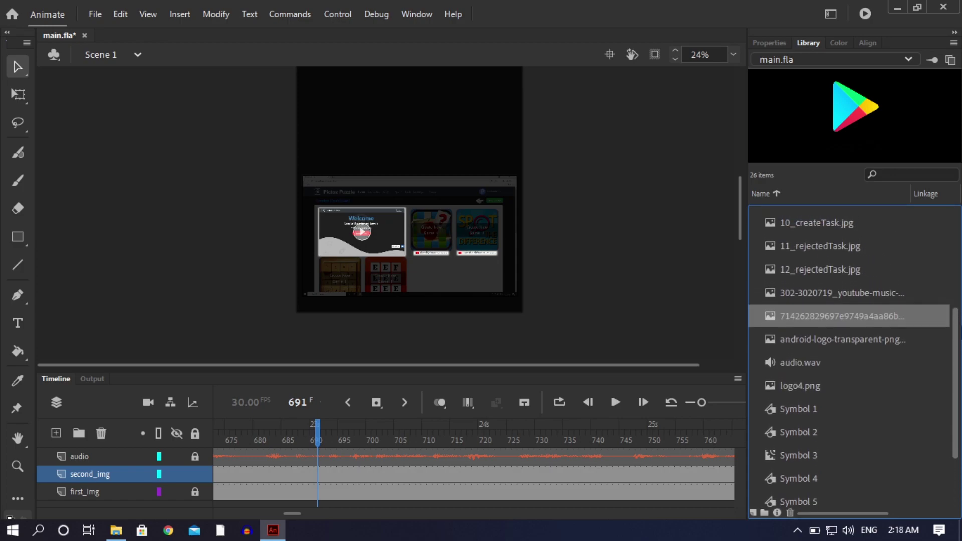
pyautogui.click(839, 296)
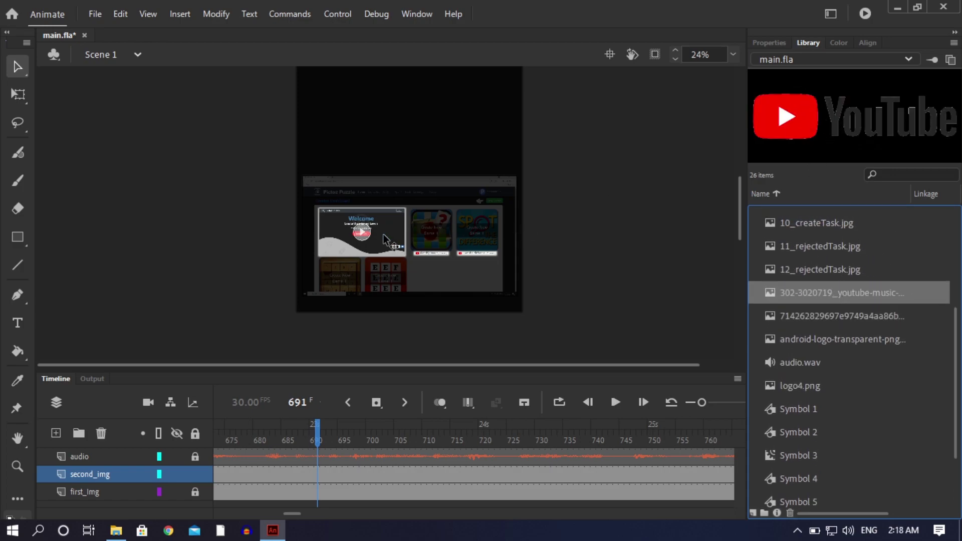
# Replay the Scene 1 narration several times up to frame 703 to find the next timing cue, stopping at frame 655
pyautogui.scroll(3, 385, 242)
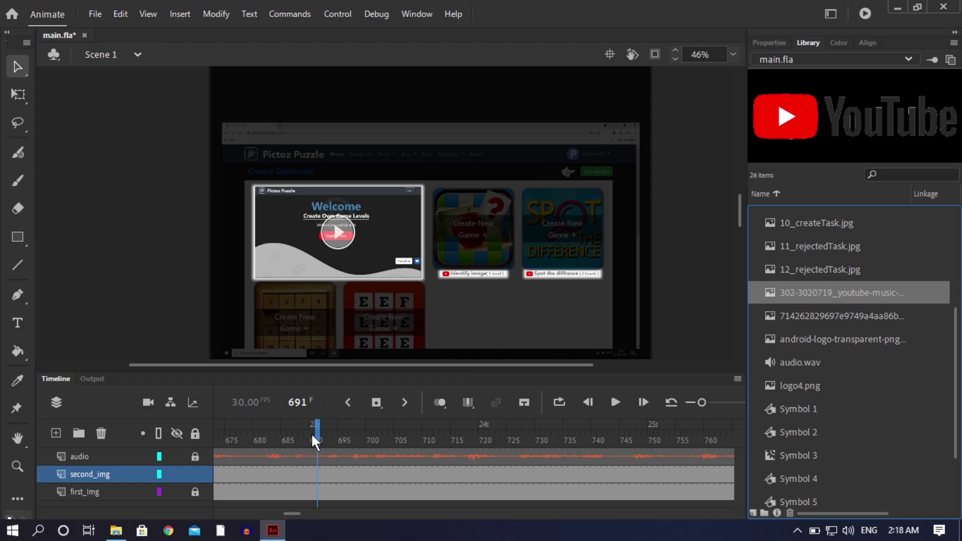
pyautogui.moveTo(312, 434); pyautogui.dragTo(121, 434)
pyautogui.press('Return')
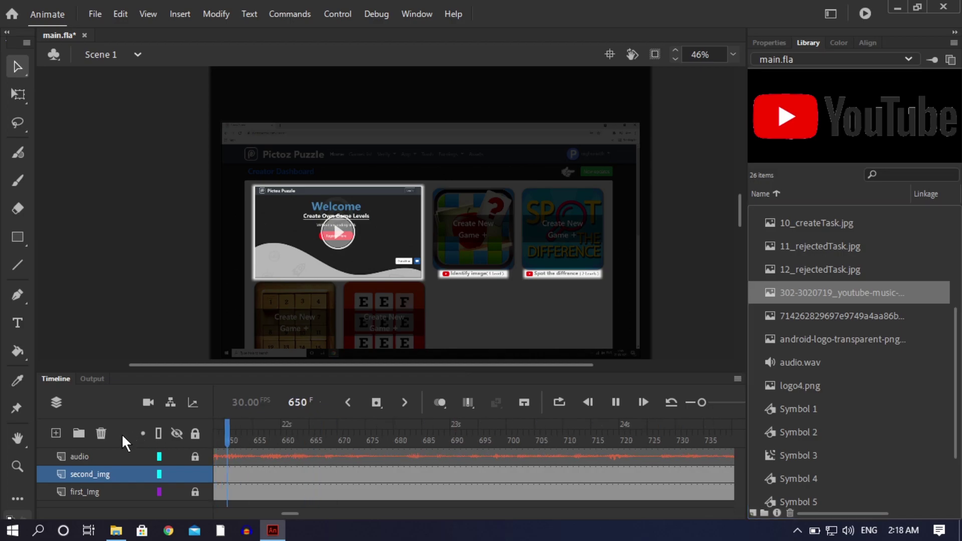
pyautogui.press('Return')
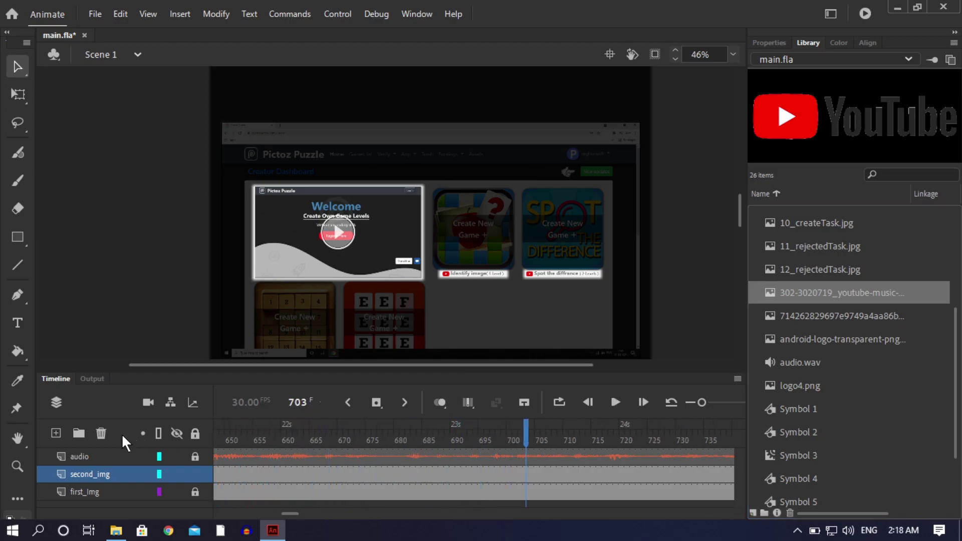
pyautogui.moveTo(358, 429); pyautogui.dragTo(149, 445)
pyautogui.press('Return')
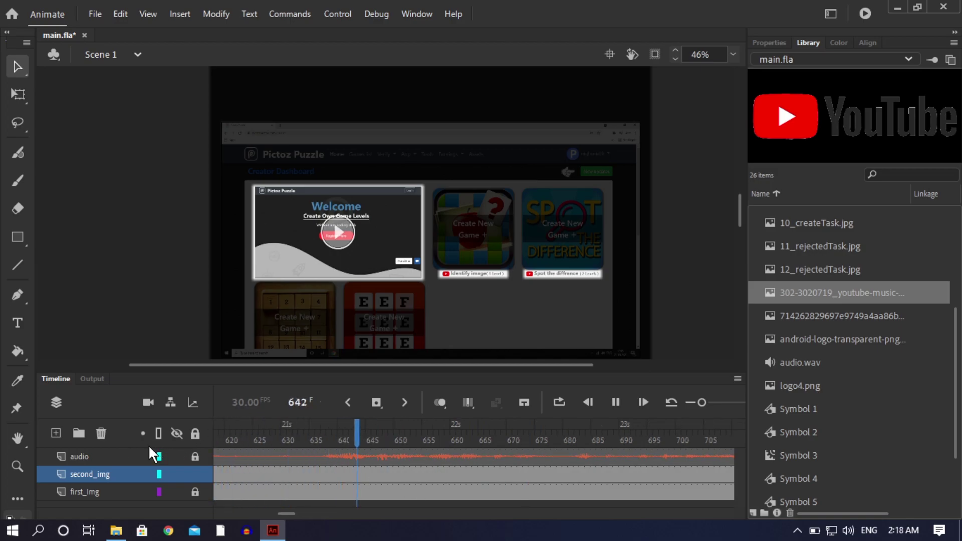
pyautogui.press('Return')
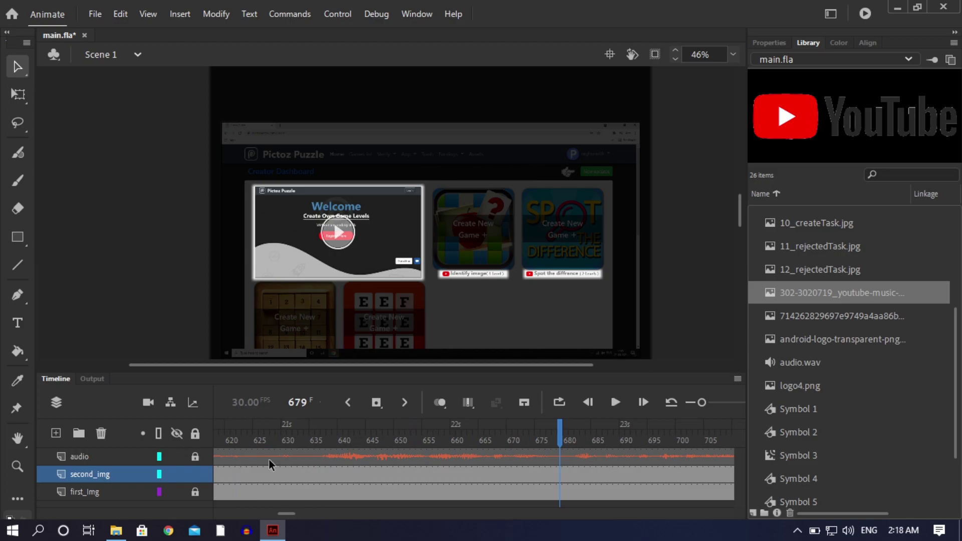
pyautogui.moveTo(311, 438); pyautogui.dragTo(124, 435)
pyautogui.press('Return')
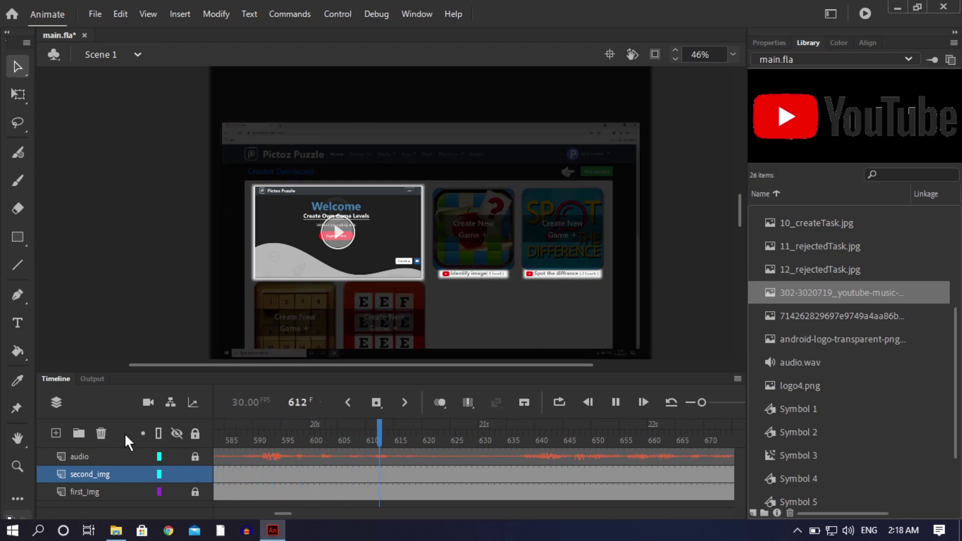
pyautogui.press('Return')
# Insert a keyframe at frame 655 on Layer_2 inside Symbol 7
pyautogui.doubleClick(532, 299)
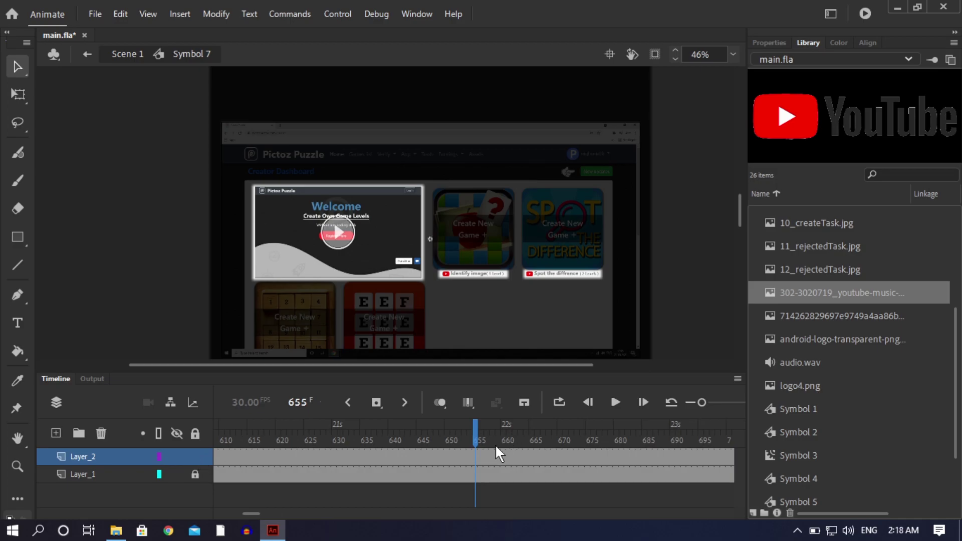
pyautogui.rightClick(475, 462)
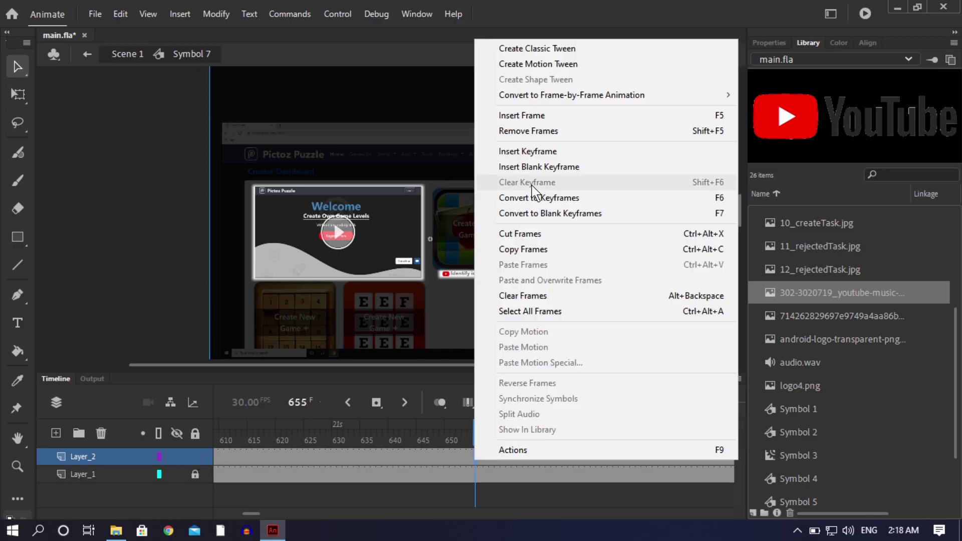
pyautogui.click(539, 152)
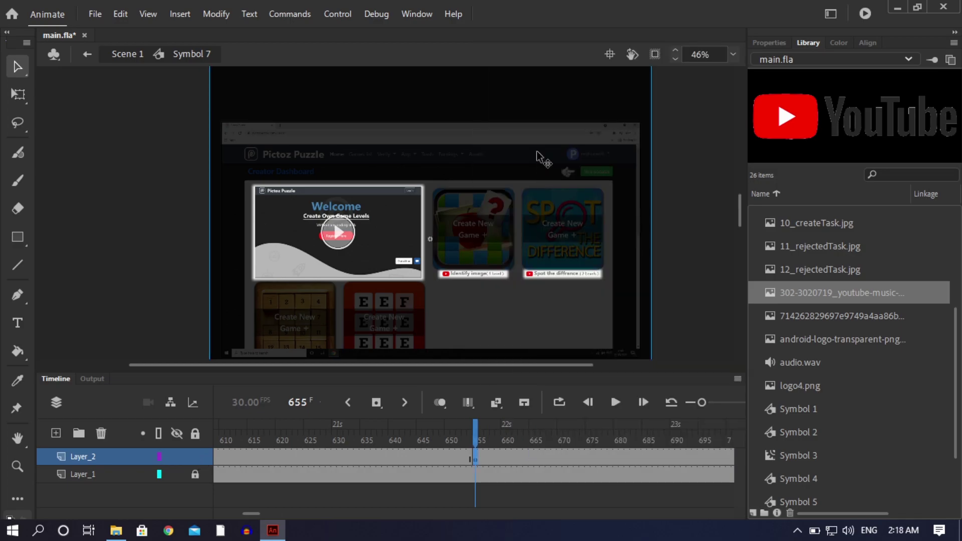
# Extend both lower corners of the black overlay shape in Symbol 9 farther down, level with each other, and return to Symbol 7
pyautogui.doubleClick(452, 306)
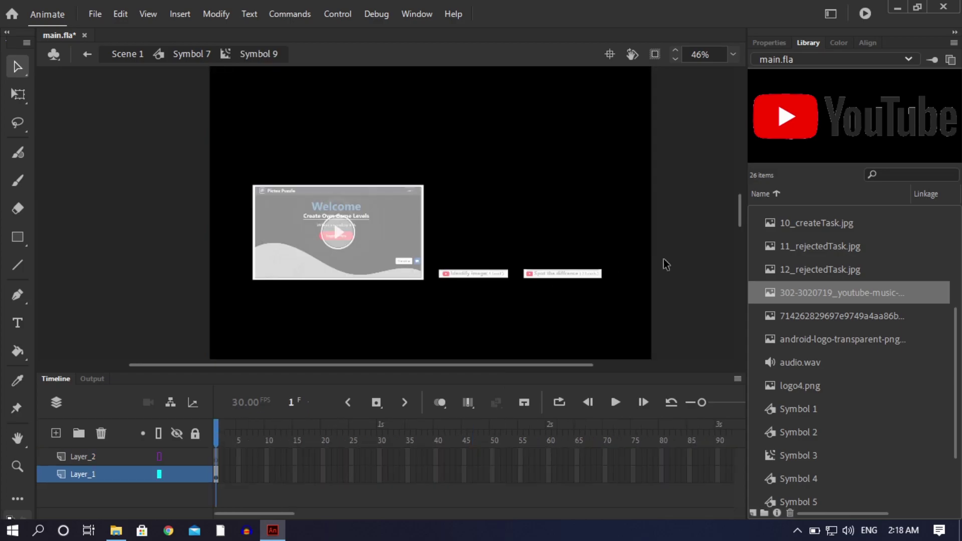
pyautogui.hotkey('ctrl', '-')
pyautogui.moveTo(740, 231); pyautogui.dragTo(727, 312)
pyautogui.moveTo(270, 118); pyautogui.dragTo(270, 357)
pyautogui.hotkey('ctrl', '-')
pyautogui.hotkey('ctrl', '-')
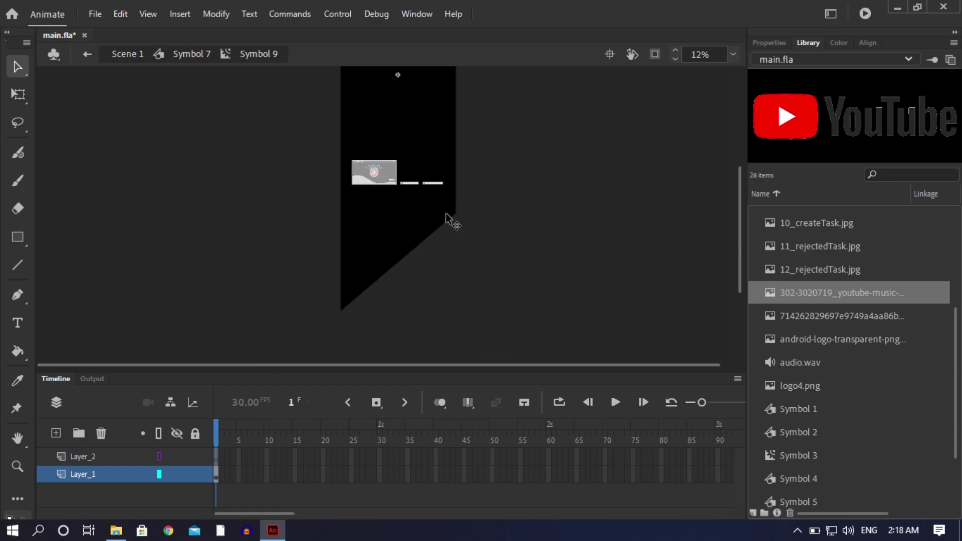
pyautogui.moveTo(456, 214); pyautogui.dragTo(458, 320)
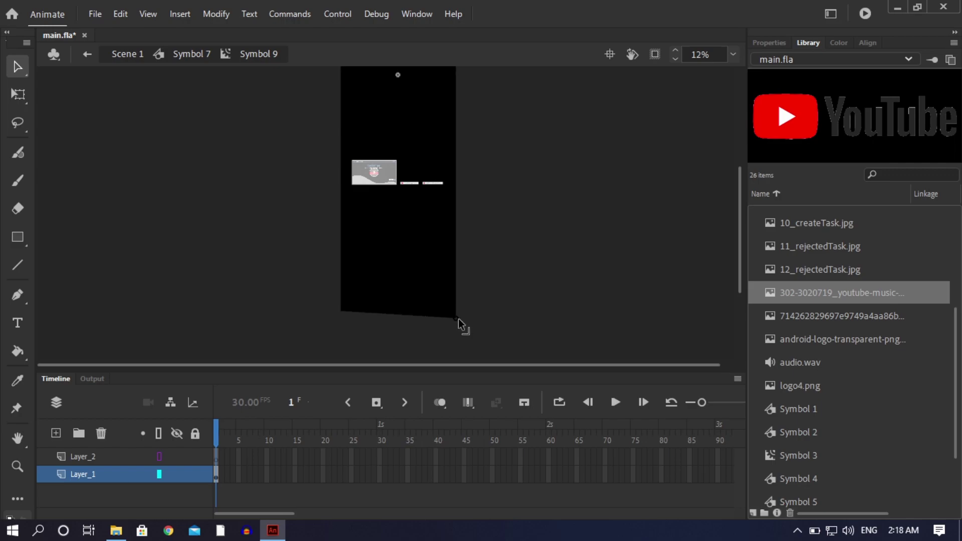
pyautogui.moveTo(339, 308); pyautogui.dragTo(338, 318)
pyautogui.doubleClick(561, 292)
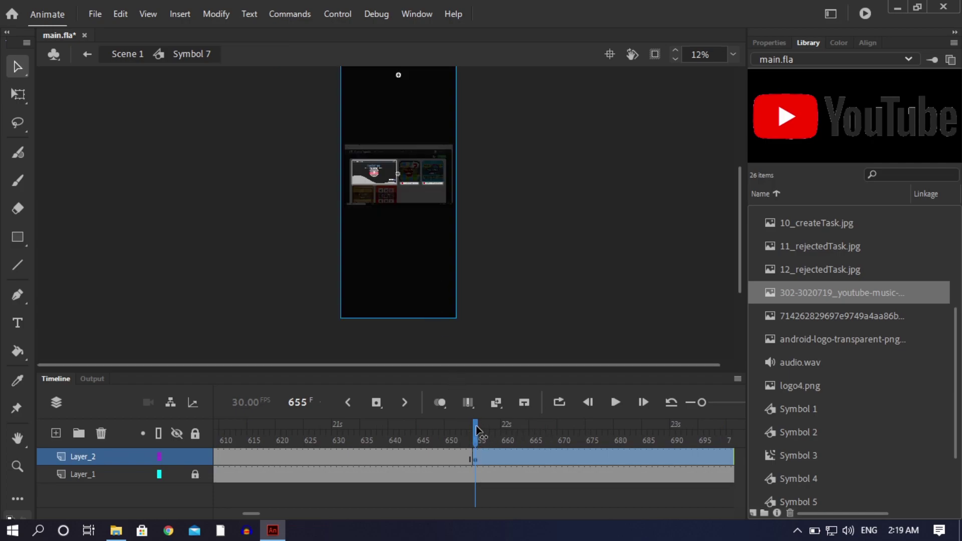
pyautogui.click(523, 278)
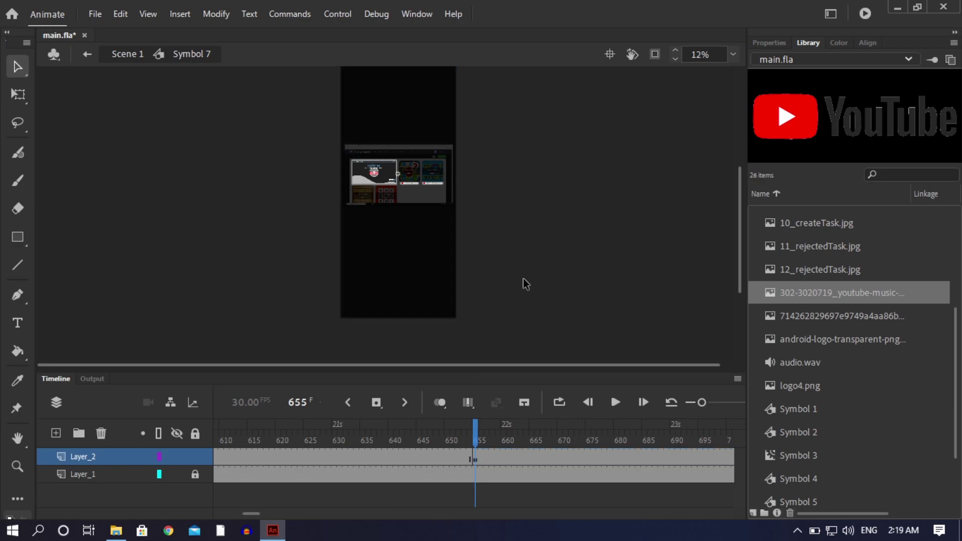
# Insert a keyframe at frame 645 on Layer_2 in Symbol 7 and create a classic tween to the keyframe at frame 655
pyautogui.doubleClick(536, 293)
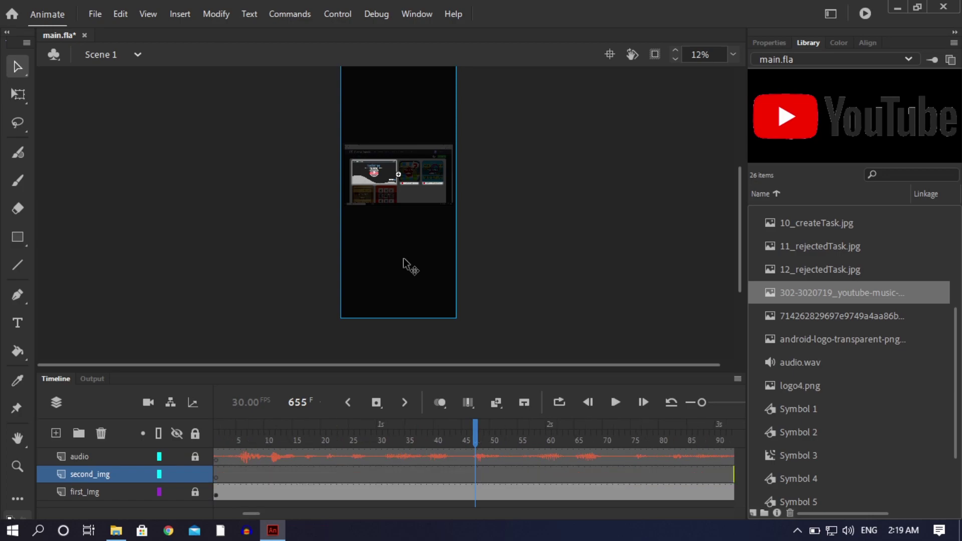
pyautogui.doubleClick(403, 258)
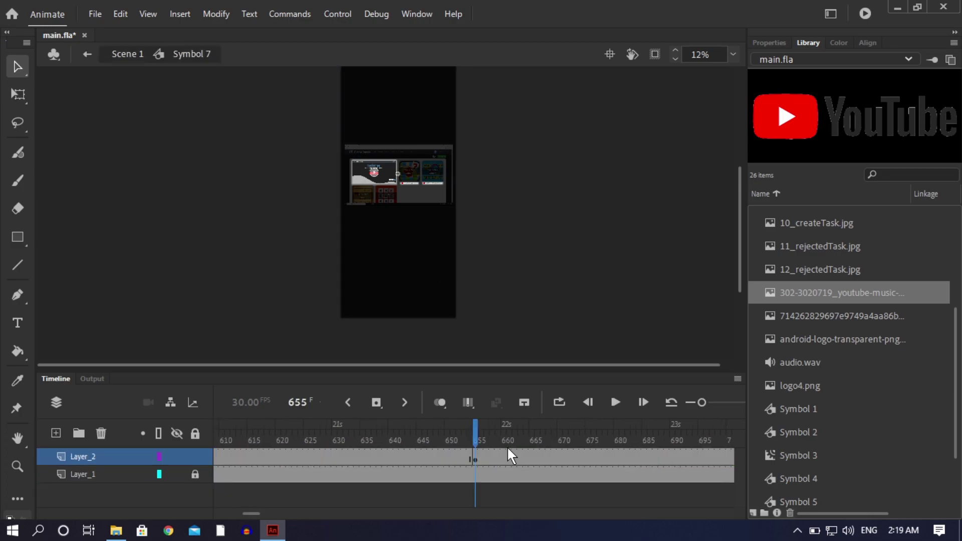
pyautogui.click(477, 456)
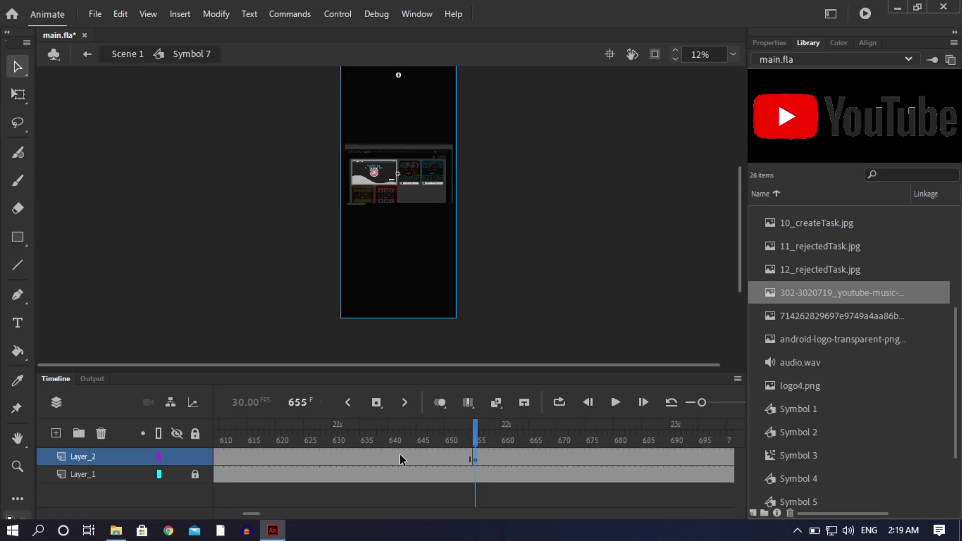
pyautogui.rightClick(421, 456)
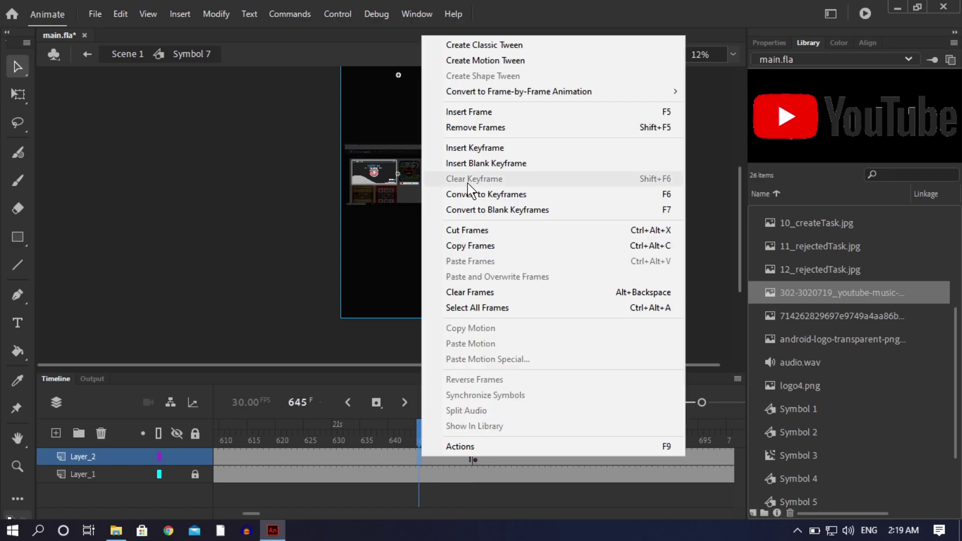
pyautogui.click(476, 148)
pyautogui.click(452, 457)
pyautogui.rightClick(452, 457)
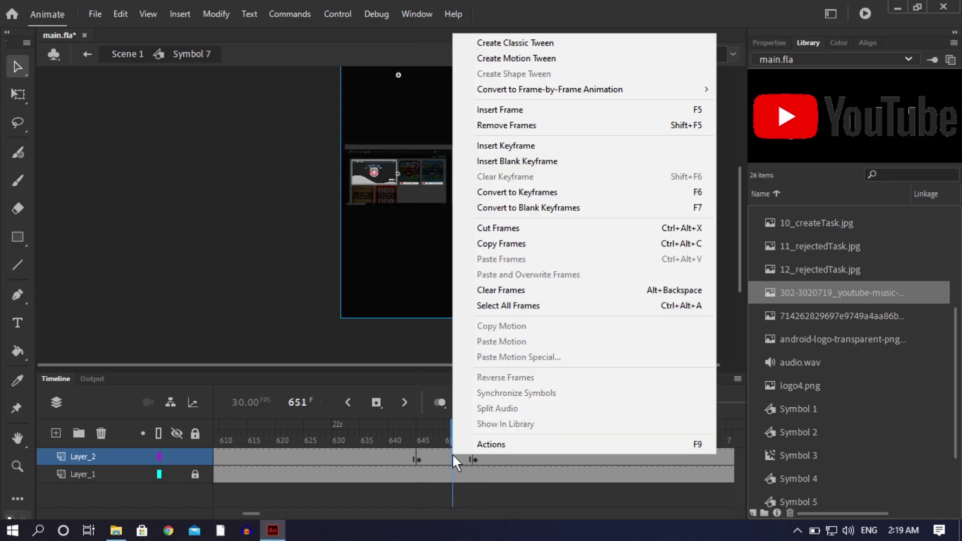
pyautogui.click(533, 44)
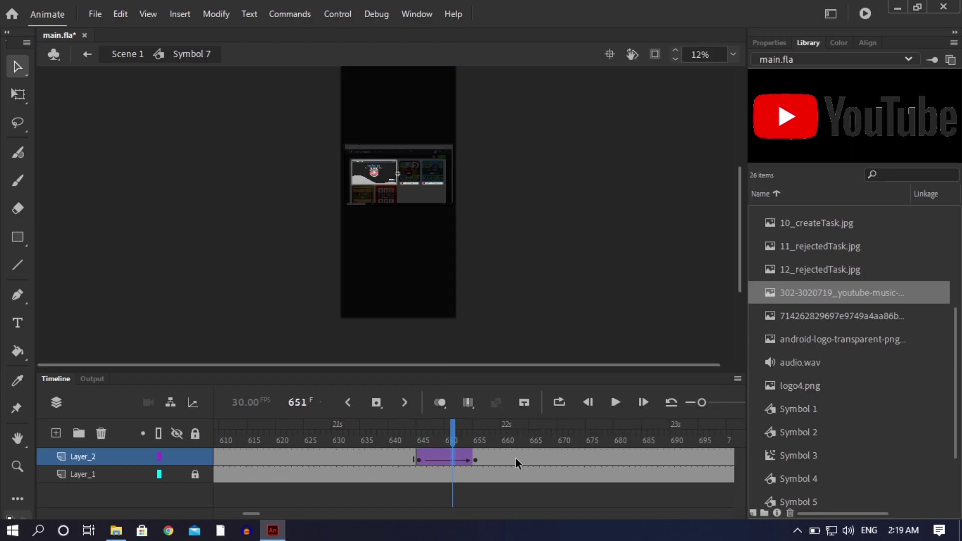
# Set the black overlay's alpha to 0% at the frame 655 keyframe
pyautogui.click(475, 456)
pyautogui.click(784, 42)
pyautogui.moveTo(836, 400); pyautogui.dragTo(582, 416)
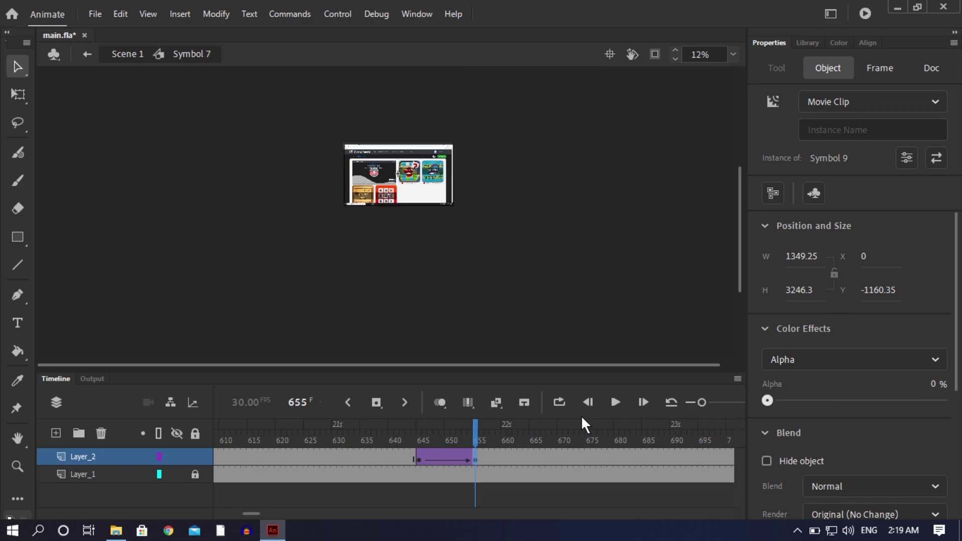
pyautogui.click(466, 354)
# Insert a keyframe at frame 665 on Layer_2 and move the overlay straight up to a Y position of about -2357
pyautogui.moveTo(454, 432); pyautogui.dragTo(538, 438)
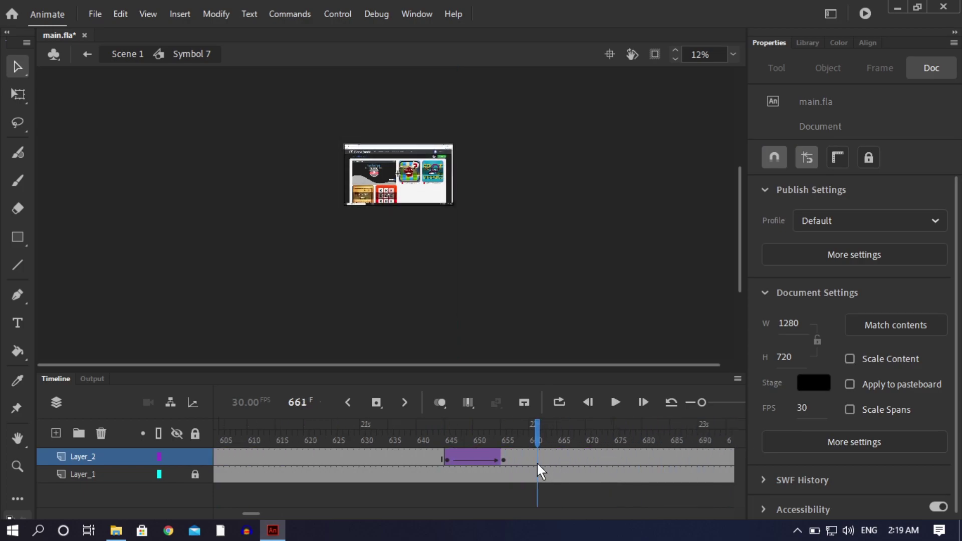
pyautogui.click(559, 457)
pyautogui.rightClick(561, 455)
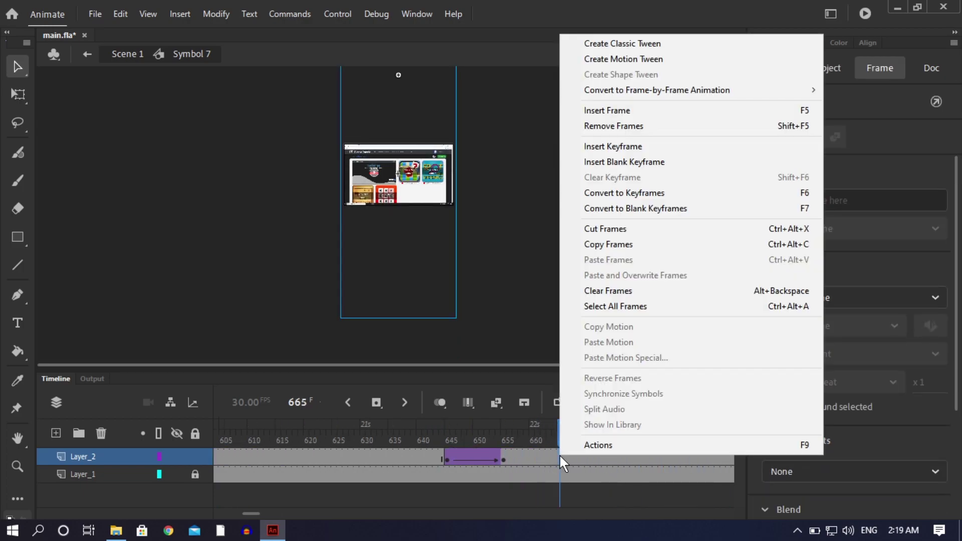
pyautogui.click(607, 147)
pyautogui.moveTo(422, 270); pyautogui.dragTo(429, 171)
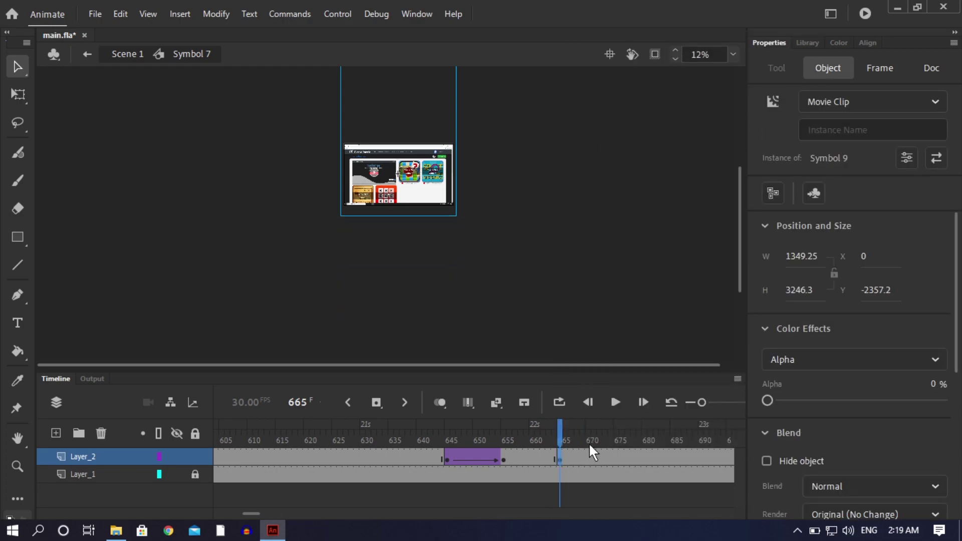
# Insert a keyframe at frame 675 on Layer_2 and create a classic tween between frames 665 and 675
pyautogui.rightClick(615, 455)
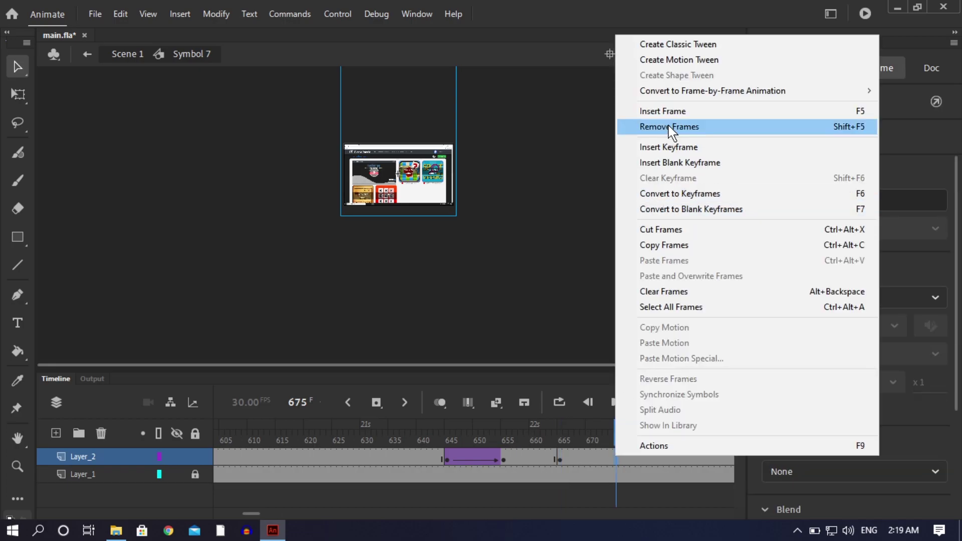
pyautogui.click(666, 156)
pyautogui.rightClick(588, 461)
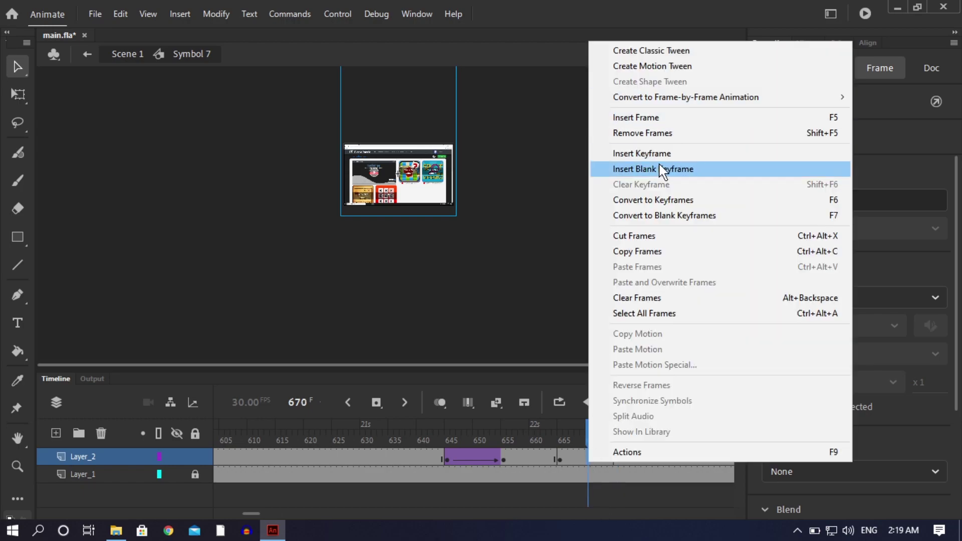
pyautogui.click(683, 52)
# Set the overlay's alpha to 80% at the frame 675 keyframe
pyautogui.click(618, 459)
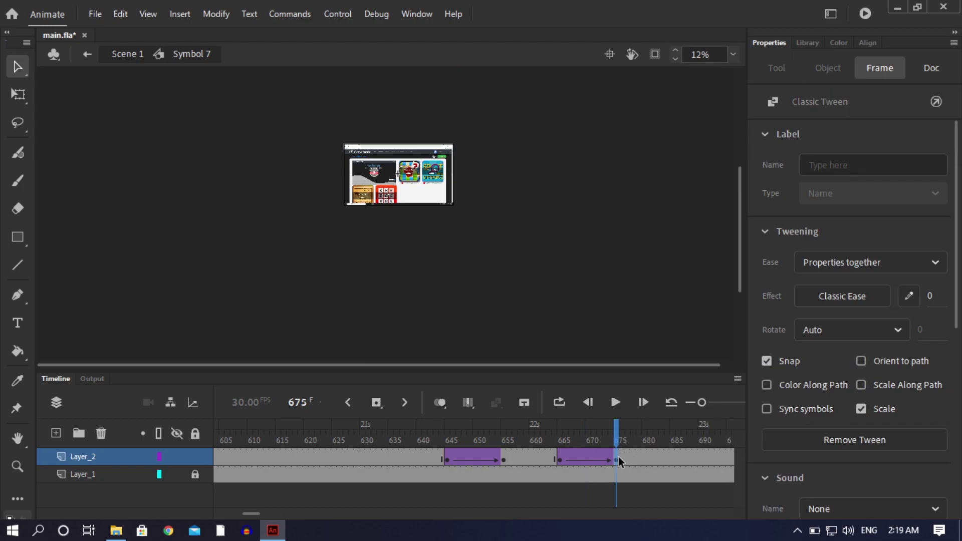
pyautogui.click(440, 201)
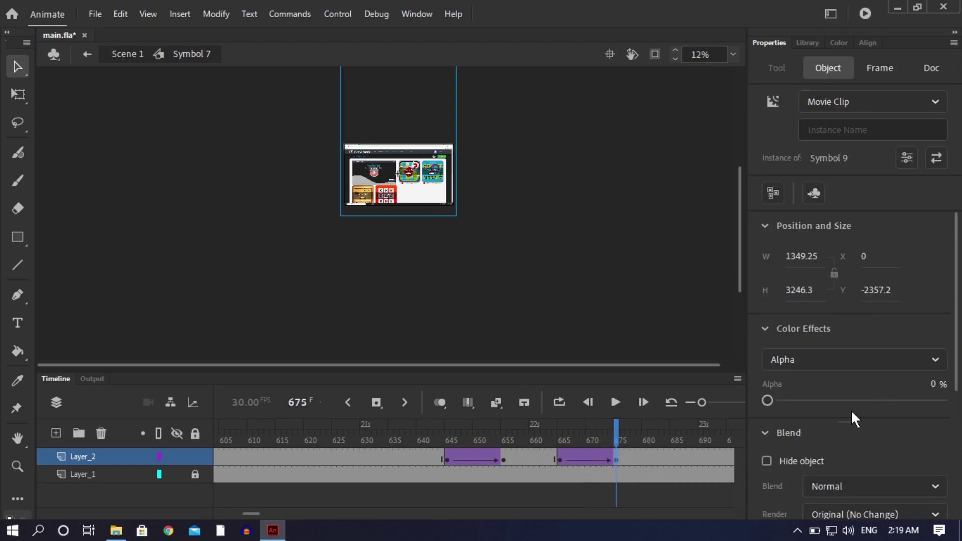
pyautogui.click(935, 384)
pyautogui.write('80')
pyautogui.press('Return')
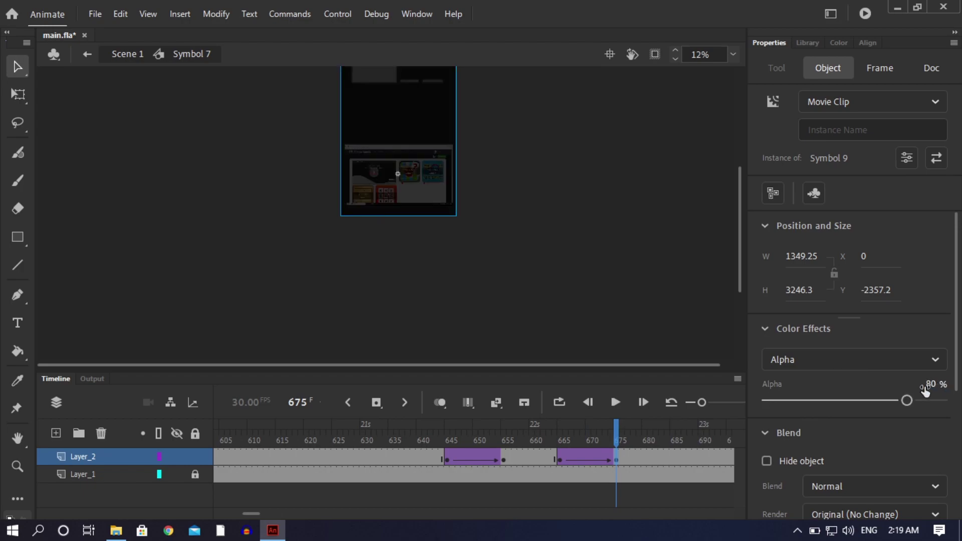
# Return to Scene 1 and replay the narration from about frame 627 to find the next timing cue, settling on frame 691
pyautogui.moveTo(607, 431); pyautogui.dragTo(660, 432)
pyautogui.click(490, 260)
pyautogui.doubleClick(490, 259)
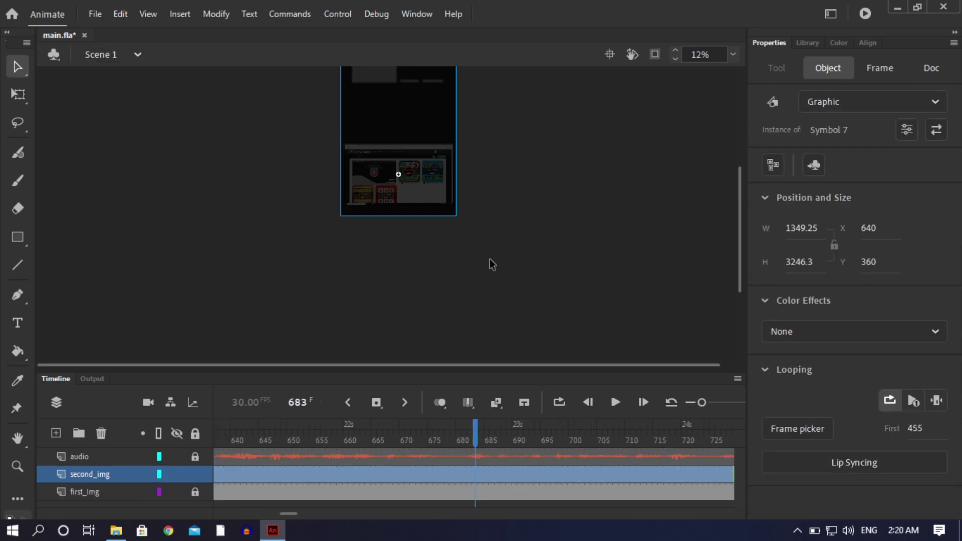
pyautogui.click(478, 431)
pyautogui.press('Return')
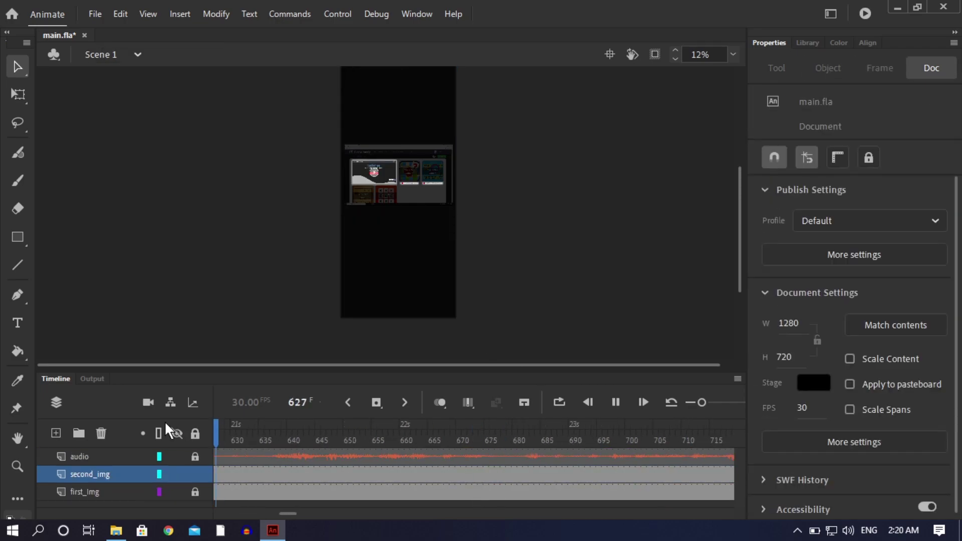
pyautogui.press('Return')
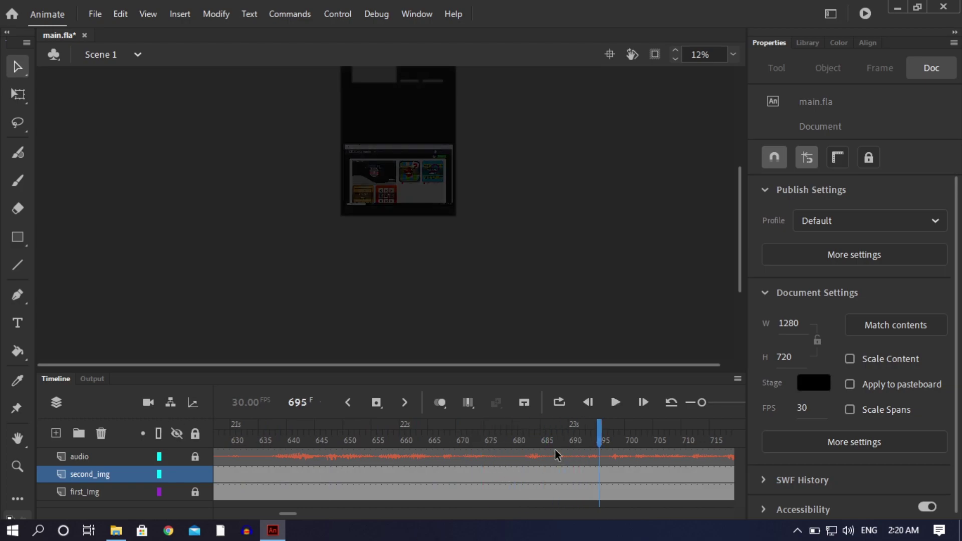
pyautogui.click(576, 443)
# Add a new layer above Layer_2 in Symbol 7, insert a keyframe on it at frame 690, and save the file
pyautogui.doubleClick(430, 196)
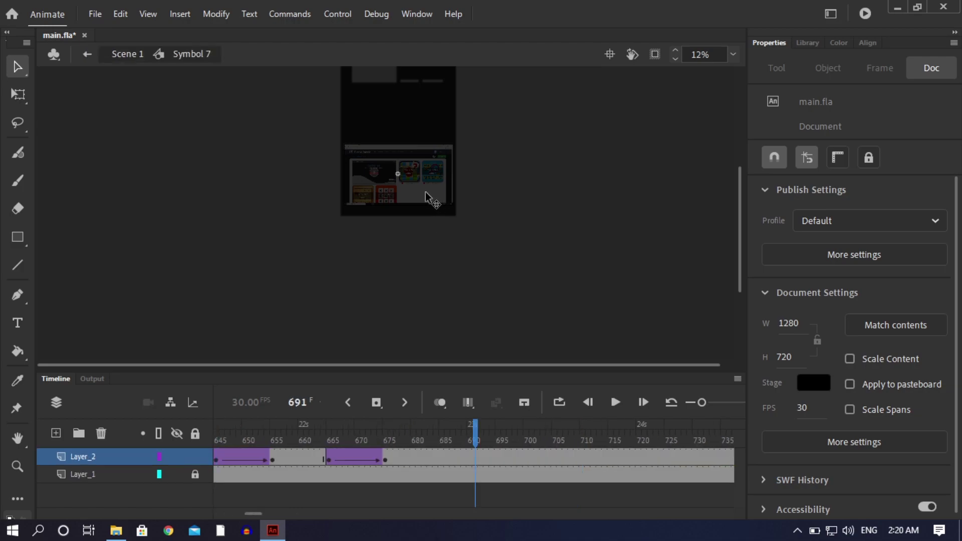
pyautogui.click(56, 433)
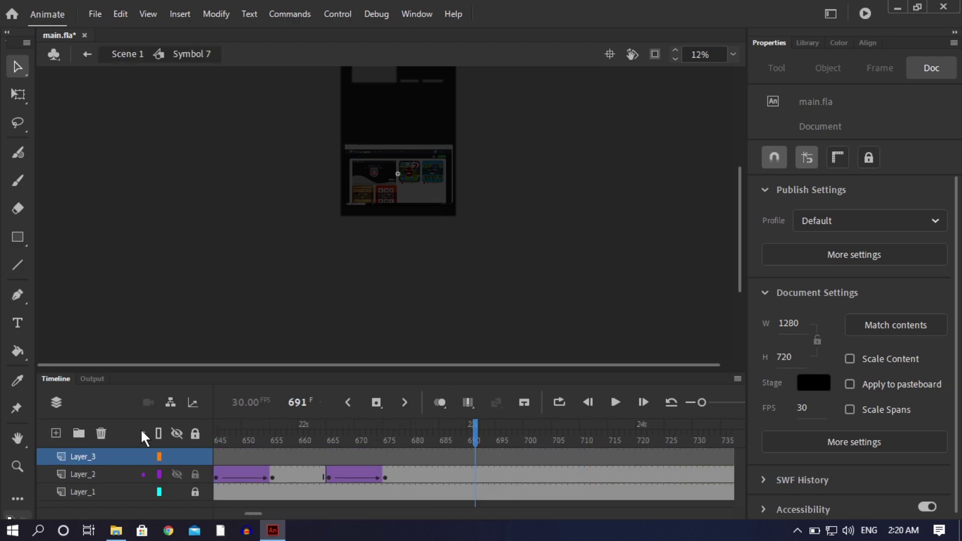
pyautogui.rightClick(469, 458)
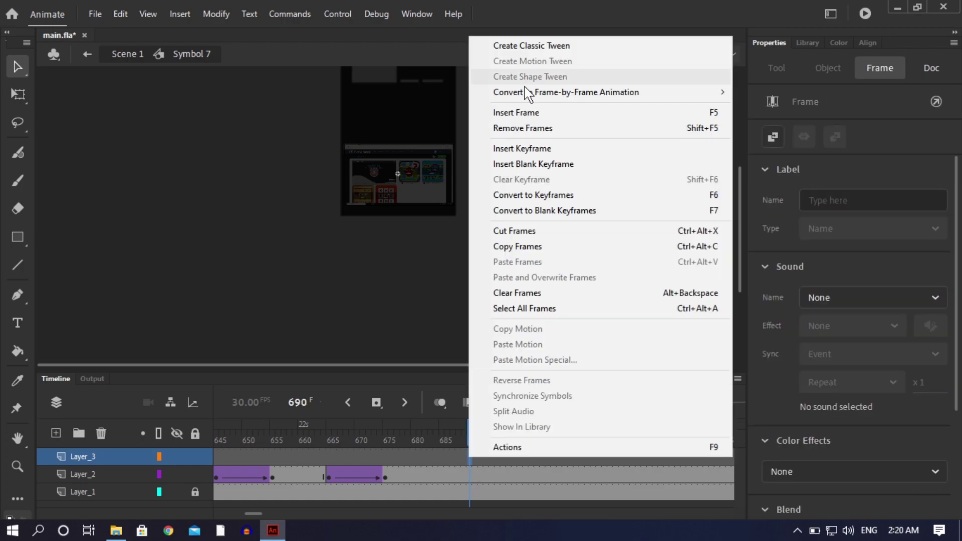
pyautogui.click(517, 148)
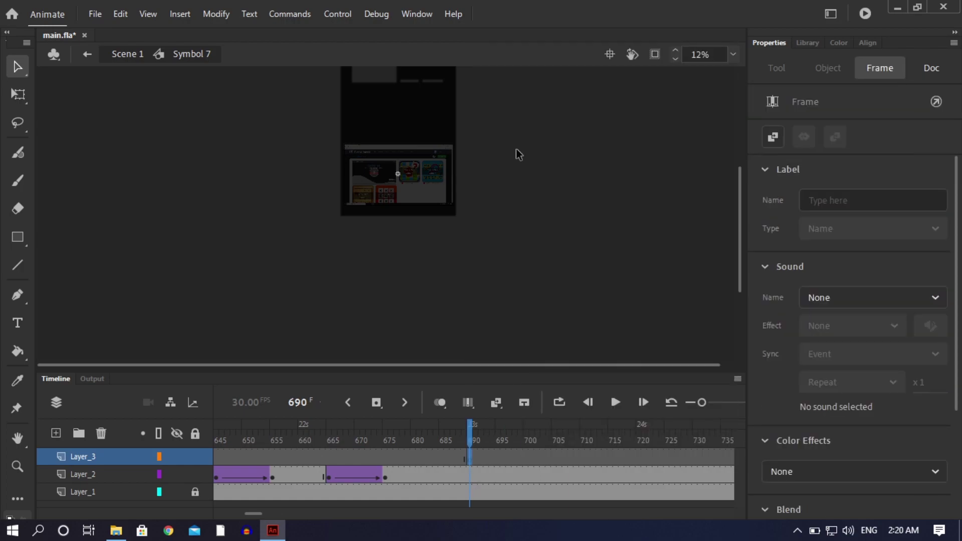
pyautogui.hotkey('ctrl', 's')
# Lock Layer_2 and place the YouTube logo bitmap from the library on Layer_3 at frame 690
pyautogui.click(803, 43)
pyautogui.moveTo(449, 198); pyautogui.dragTo(425, 177)
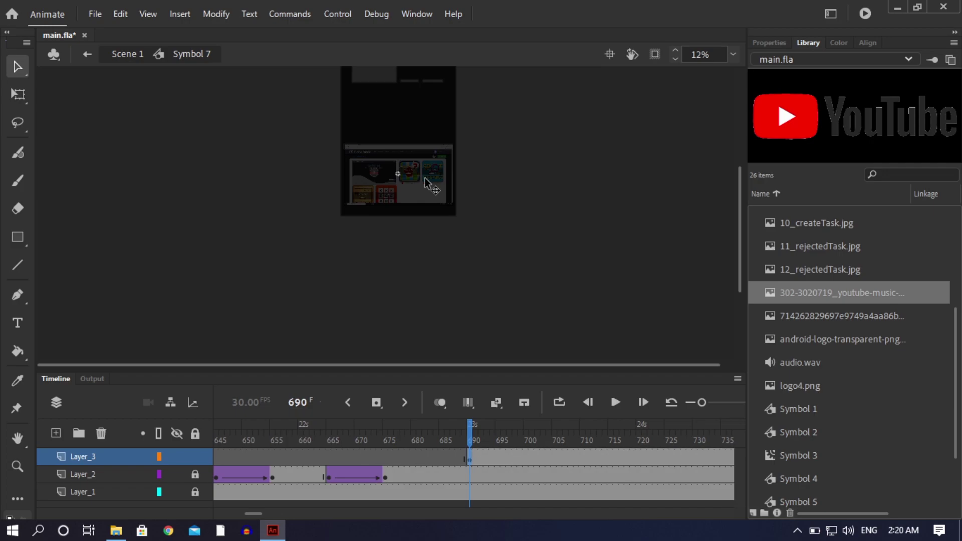
pyautogui.scroll(2, 425, 178)
pyautogui.scroll(2, 425, 178)
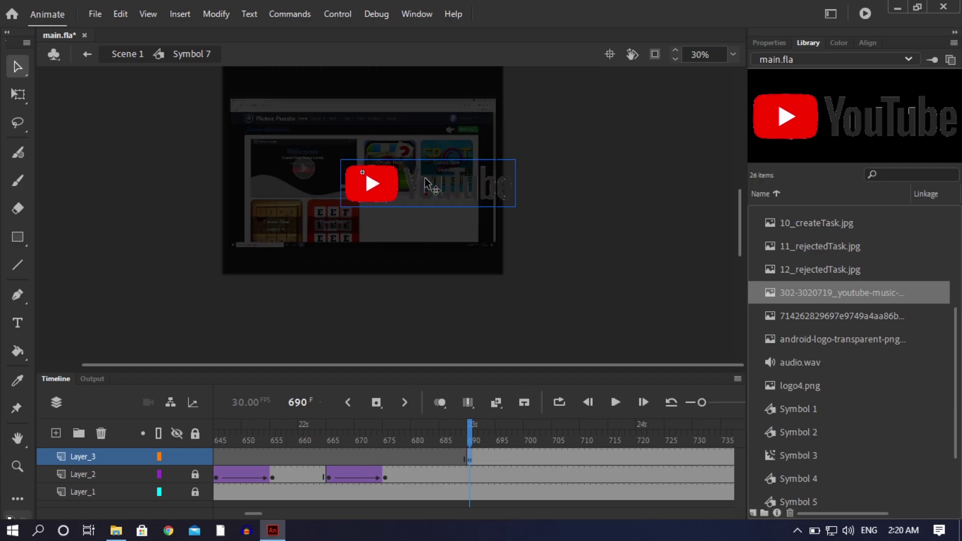
# Center the YouTube logo vertically and horizontally on the stage
pyautogui.click(774, 41)
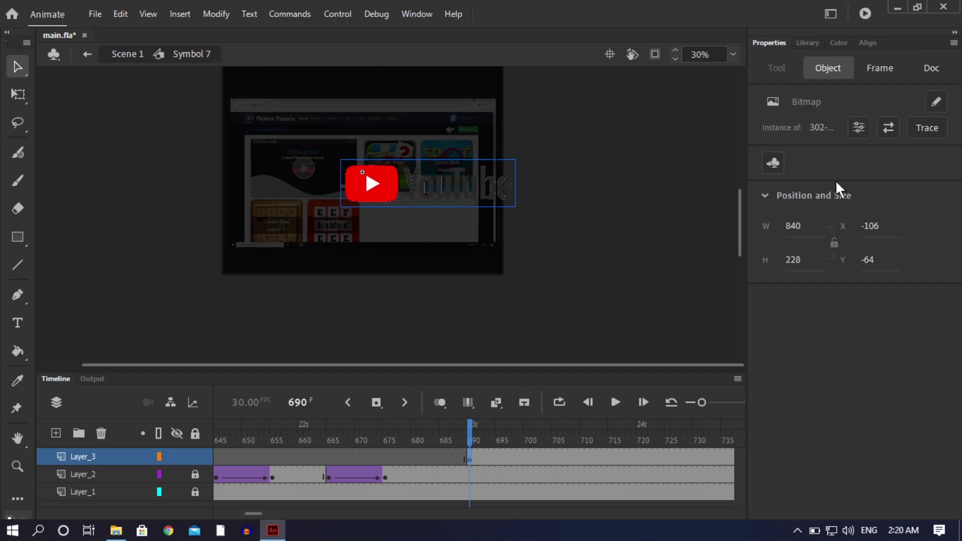
pyautogui.hotkey('ctrl', 'k')
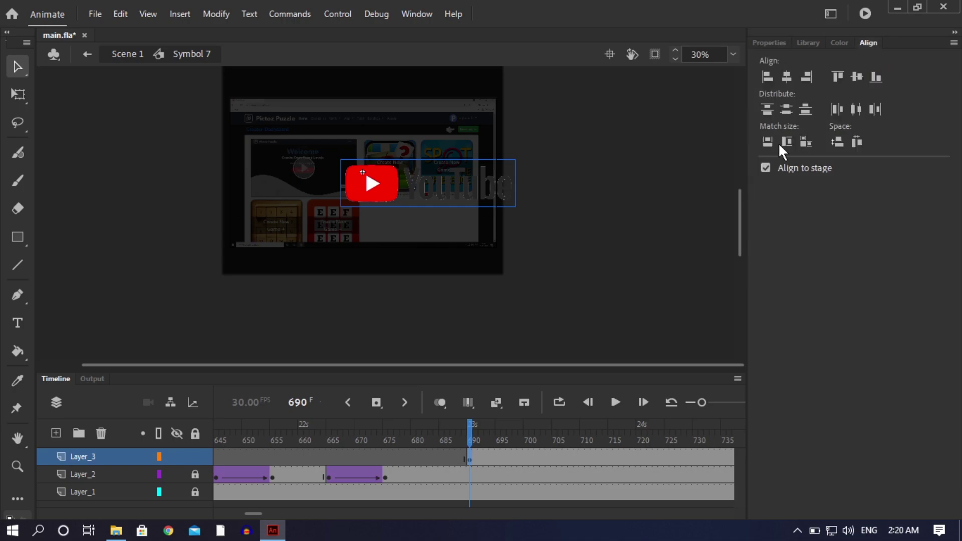
pyautogui.click(787, 108)
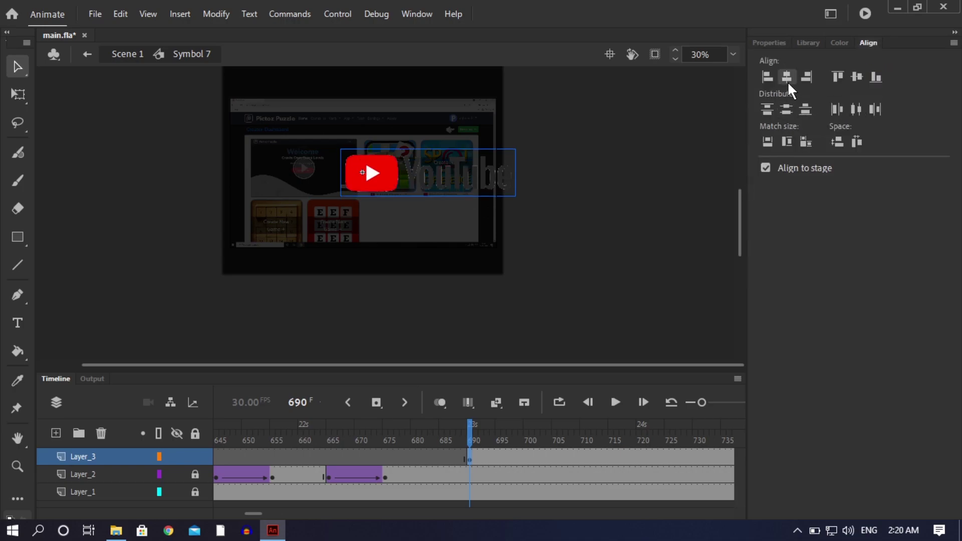
pyautogui.click(787, 78)
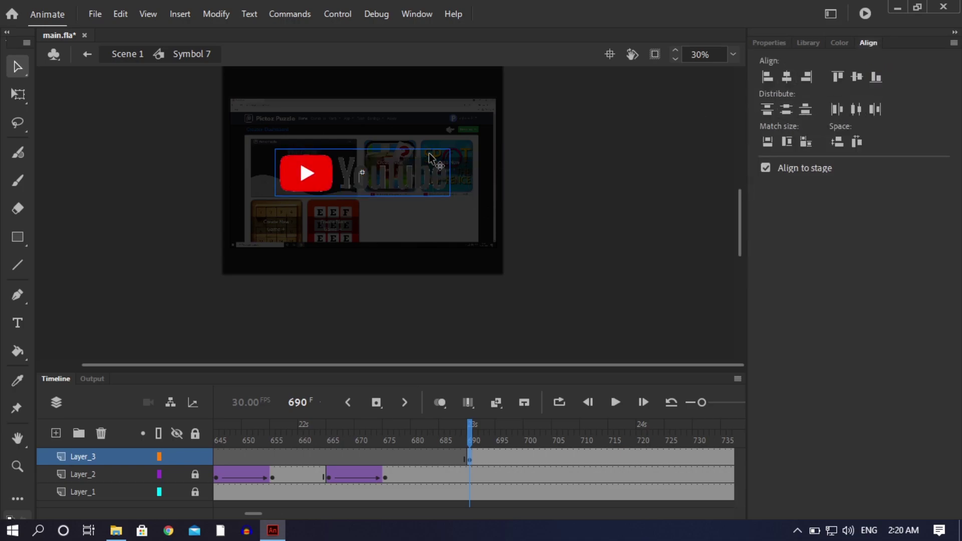
# Convert the YouTube logo bitmap to a graphic symbol named Symbol 10
pyautogui.rightClick(380, 176)
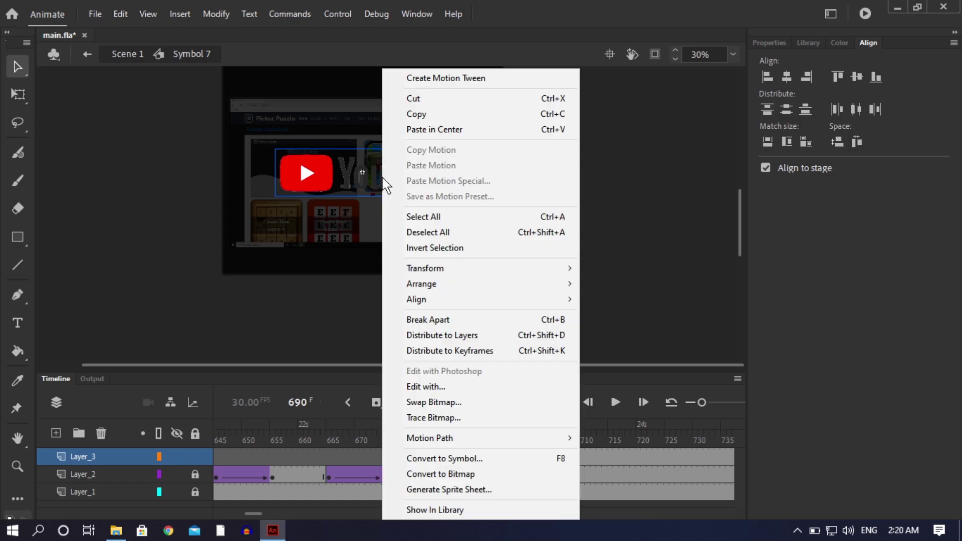
pyautogui.click(420, 458)
pyautogui.click(381, 138)
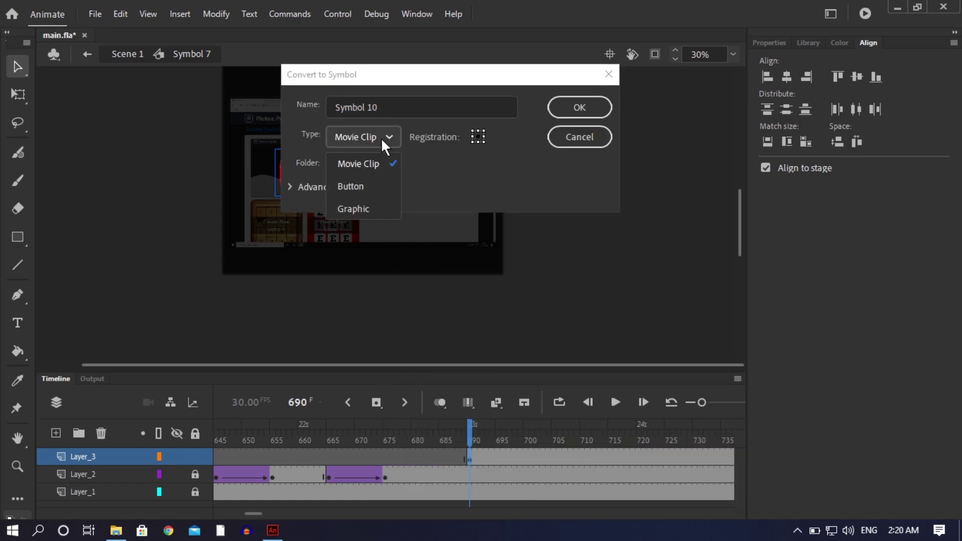
pyautogui.click(359, 205)
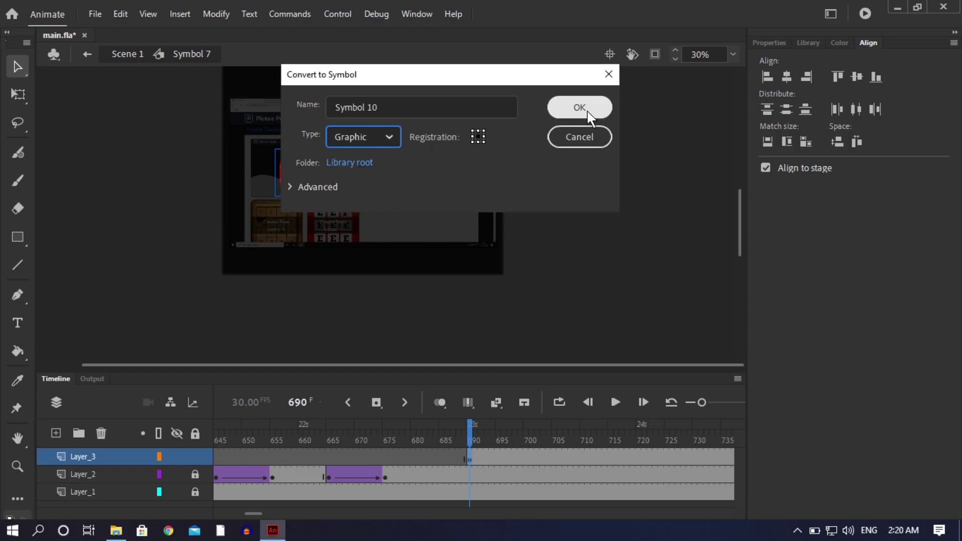
pyautogui.click(572, 107)
# Open the YouTube logo symbol for editing, add a new layer beneath Layer_1, and lock Layer_1
pyautogui.scroll(3, 324, 155)
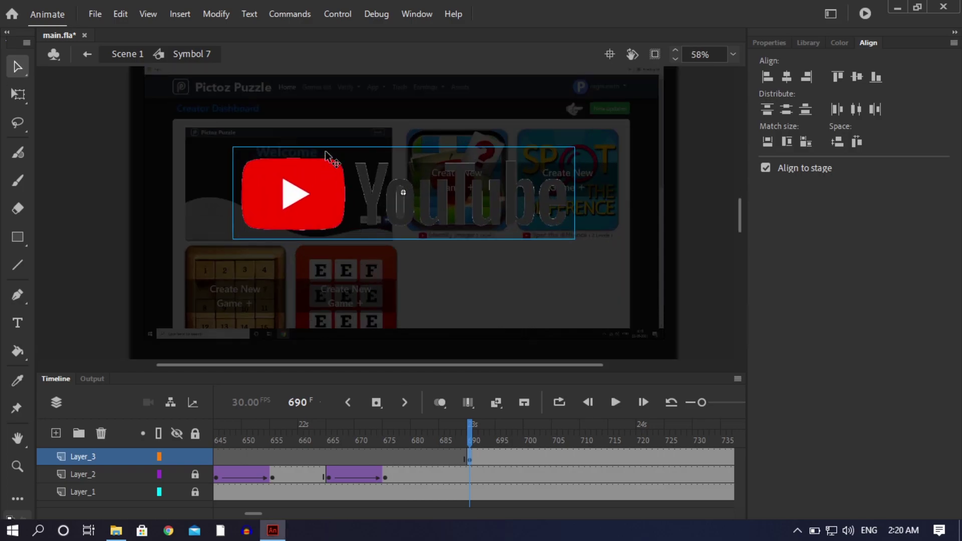
pyautogui.doubleClick(326, 203)
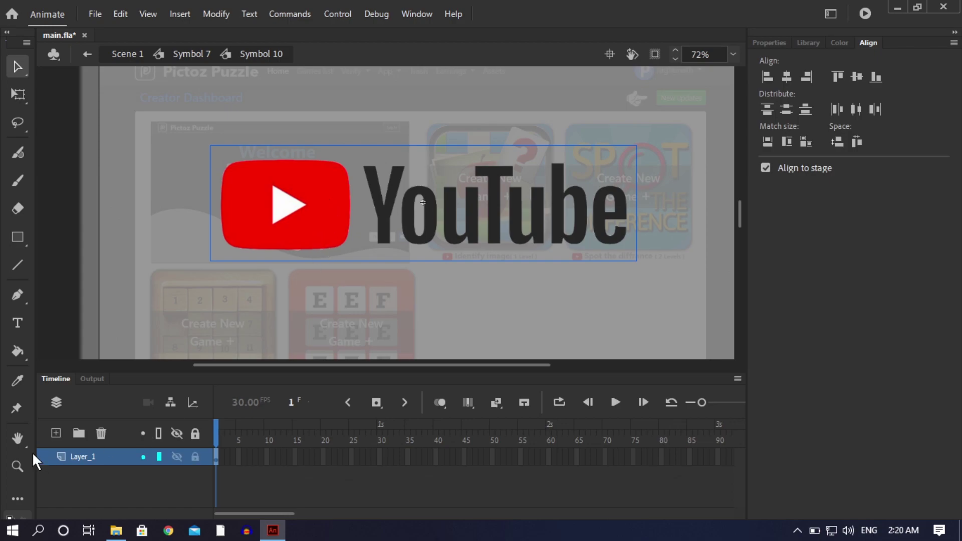
pyautogui.click(55, 432)
pyautogui.moveTo(83, 452); pyautogui.dragTo(78, 485)
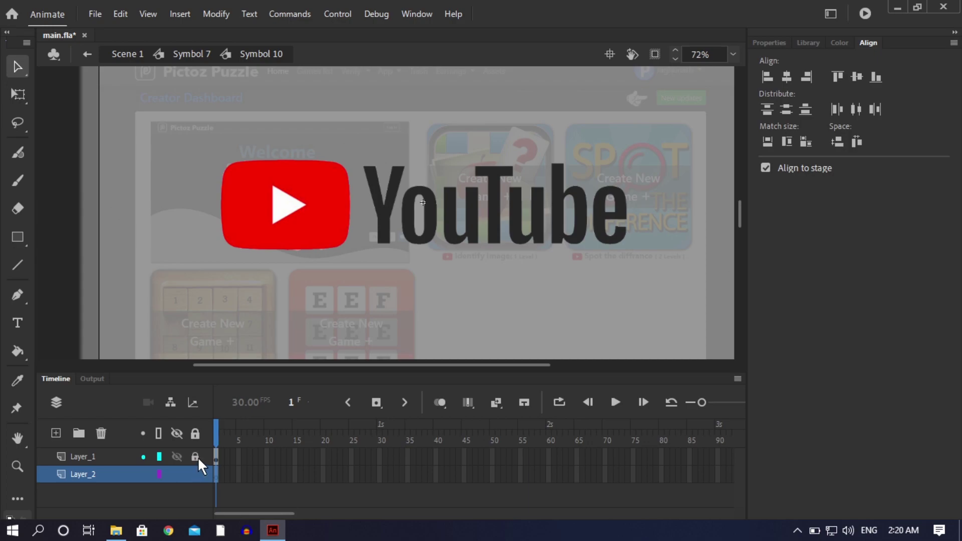
# Draw a white strokeless rectangle primitive, corner radius 20 and about 893 by 275 px, behind the logo on Layer_2 and return to Symbol 7
pyautogui.click(23, 241)
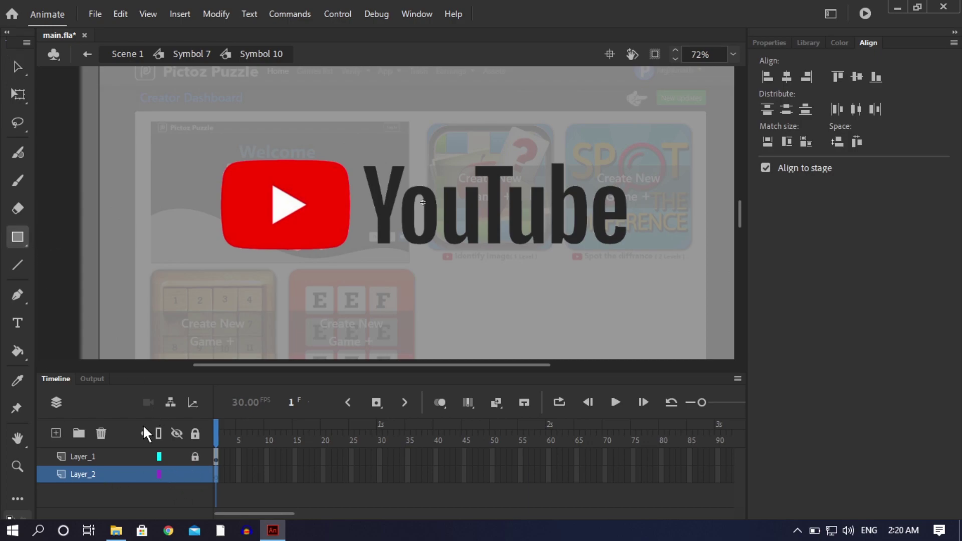
pyautogui.click(780, 43)
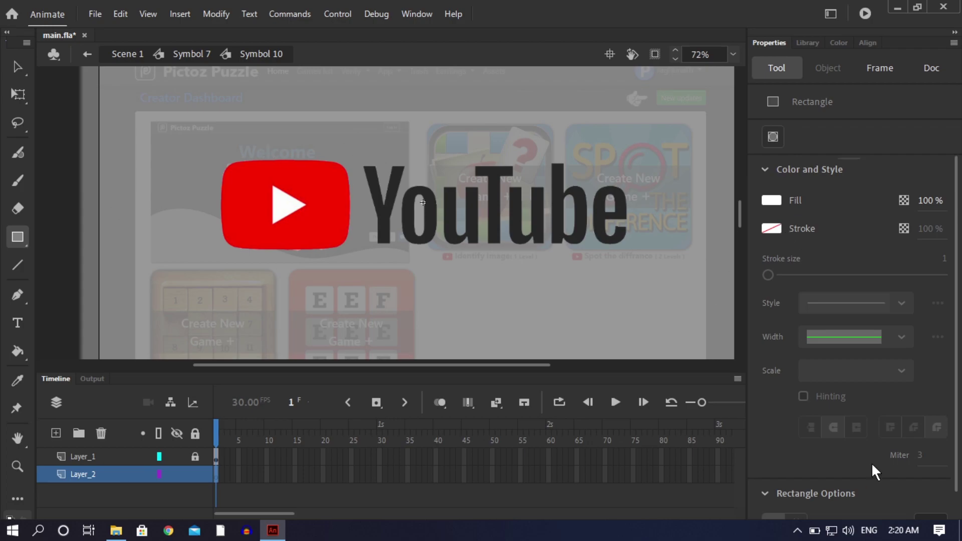
pyautogui.press('r')
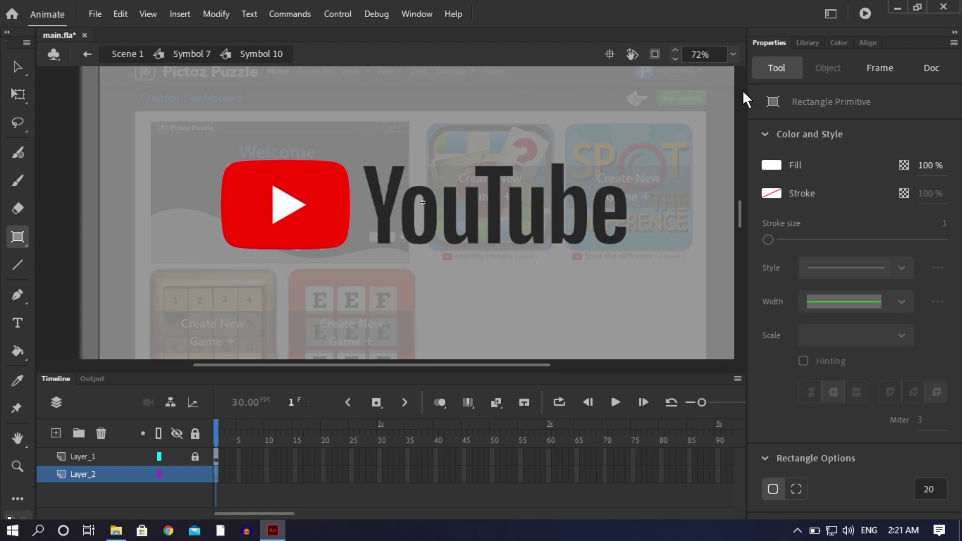
pyautogui.click(930, 489)
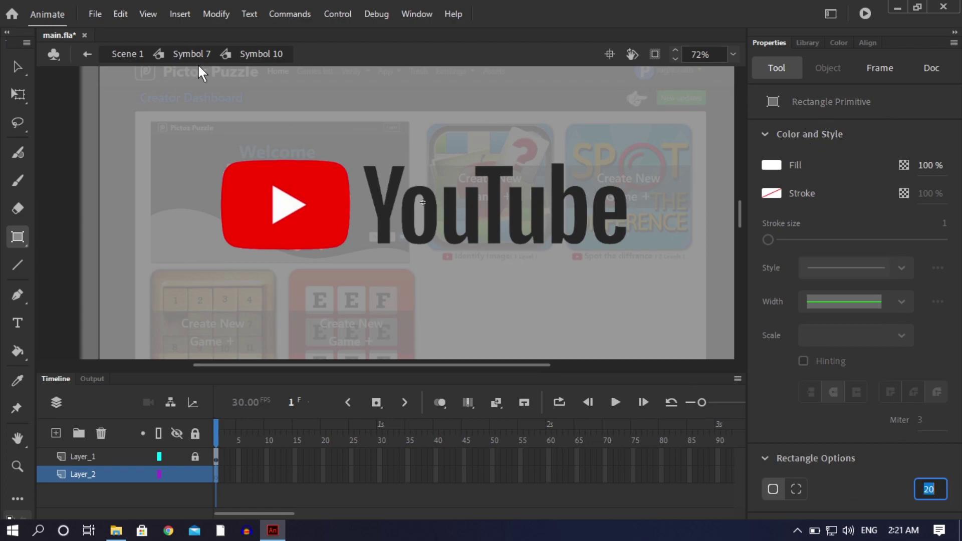
pyautogui.moveTo(201, 135)
pyautogui.mouseDown()
pyautogui.moveTo(278, 194)
pyautogui.moveTo(422, 266)
pyautogui.moveTo(566, 282)
pyautogui.moveTo(588, 269)
pyautogui.moveTo(655, 273)
pyautogui.mouseUp()
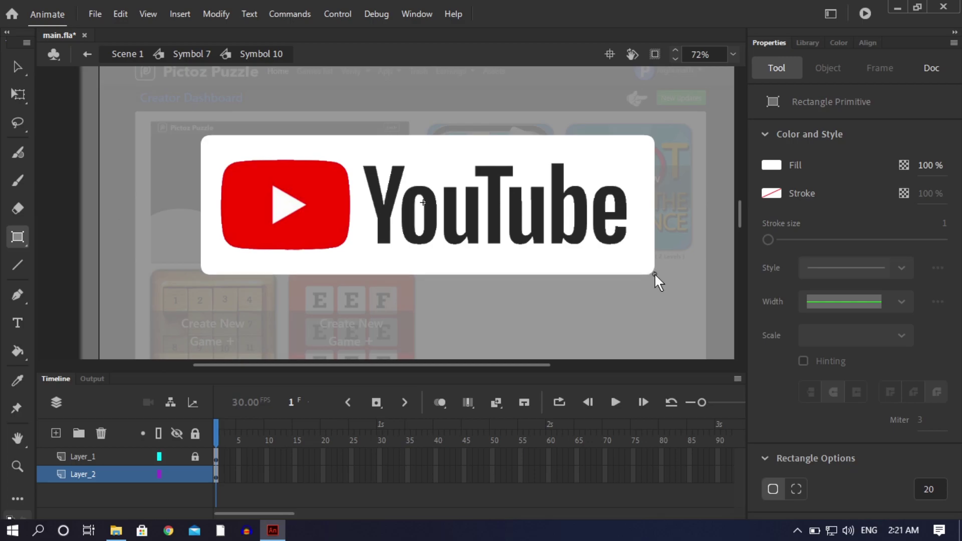
pyautogui.click(17, 70)
pyautogui.doubleClick(65, 192)
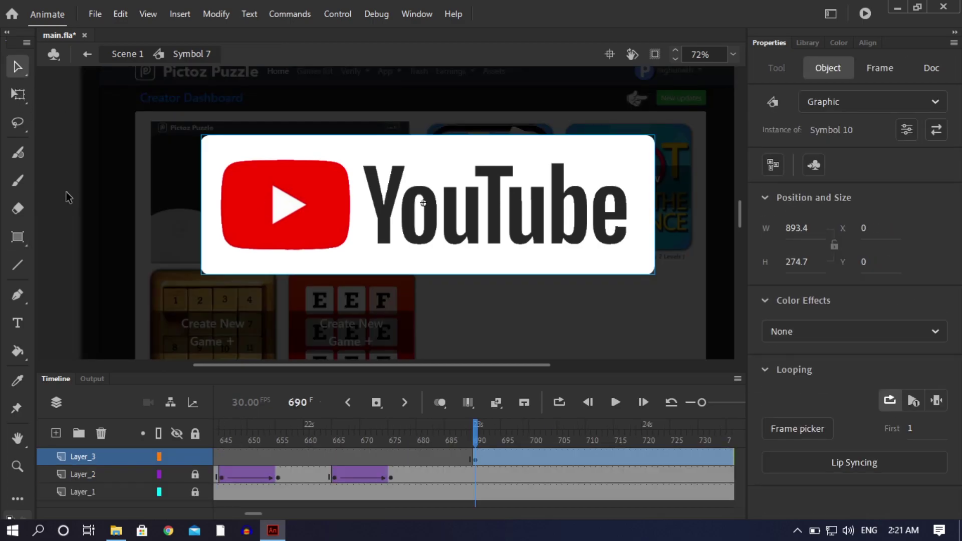
# Center the YouTube logo symbol with its white background on the stage, vertically and horizontally
pyautogui.hotkey('ctrl', 'k')
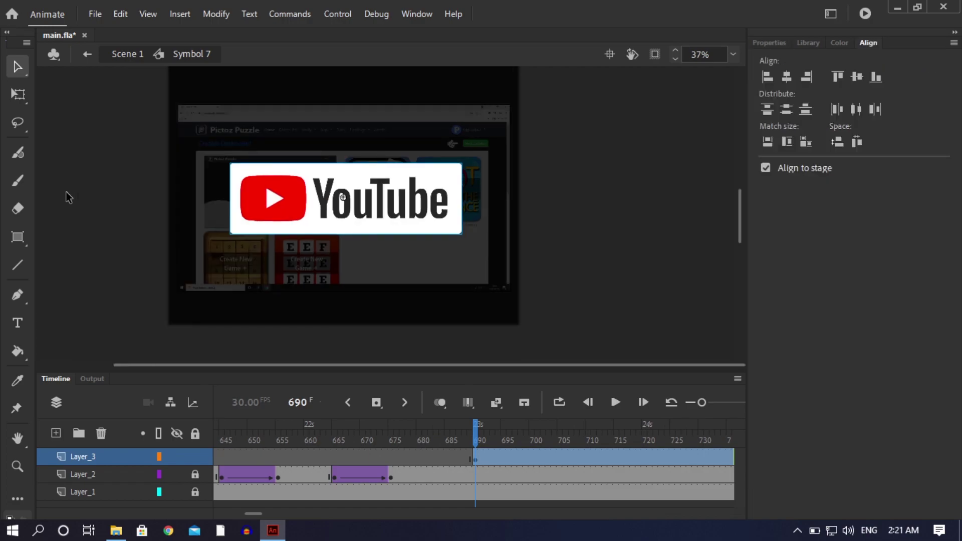
pyautogui.click(790, 108)
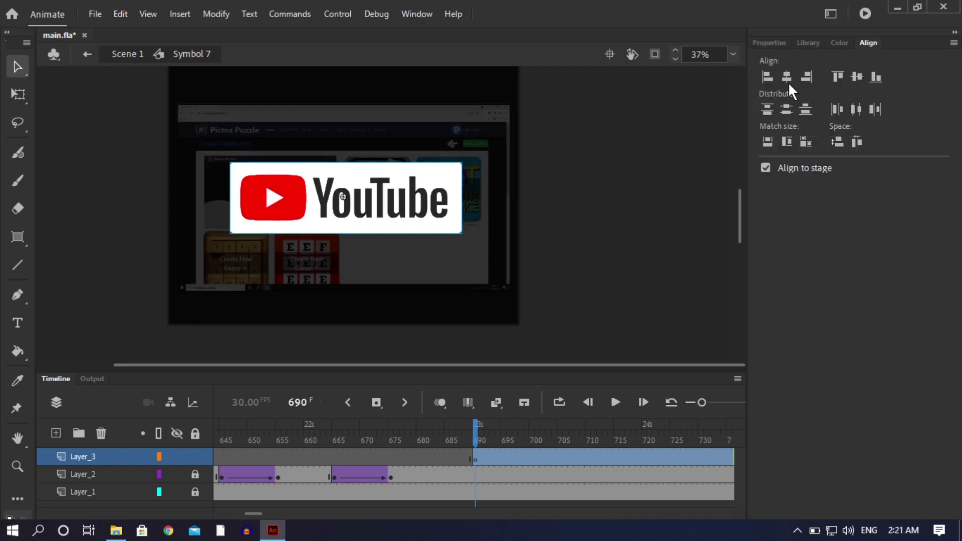
pyautogui.click(788, 76)
# Scale the YouTube logo symbol down proportionally around its center with Free Transform, deselect it, and save the file
pyautogui.press('q')
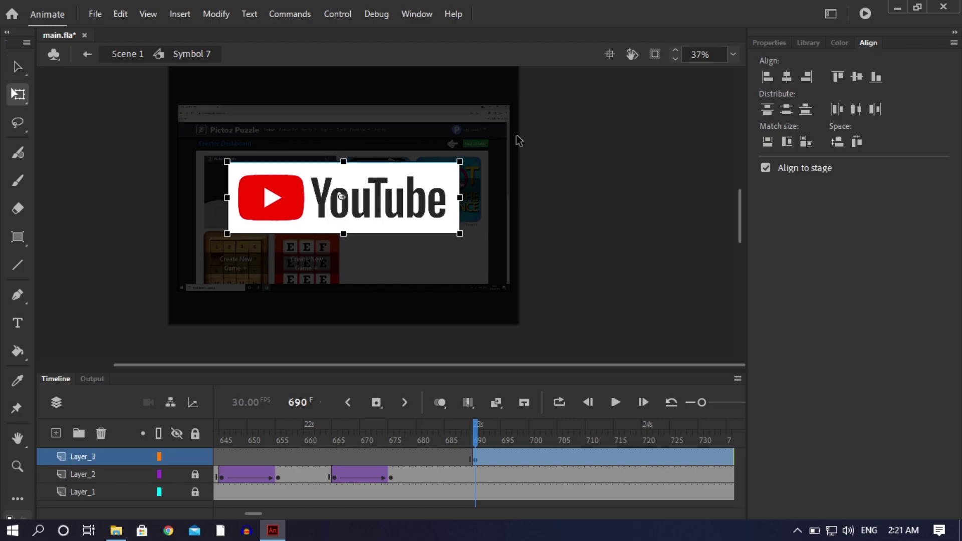
pyautogui.moveTo(457, 164); pyautogui.dragTo(449, 176)
pyautogui.click(588, 205)
pyautogui.hotkey('ctrl', 's')
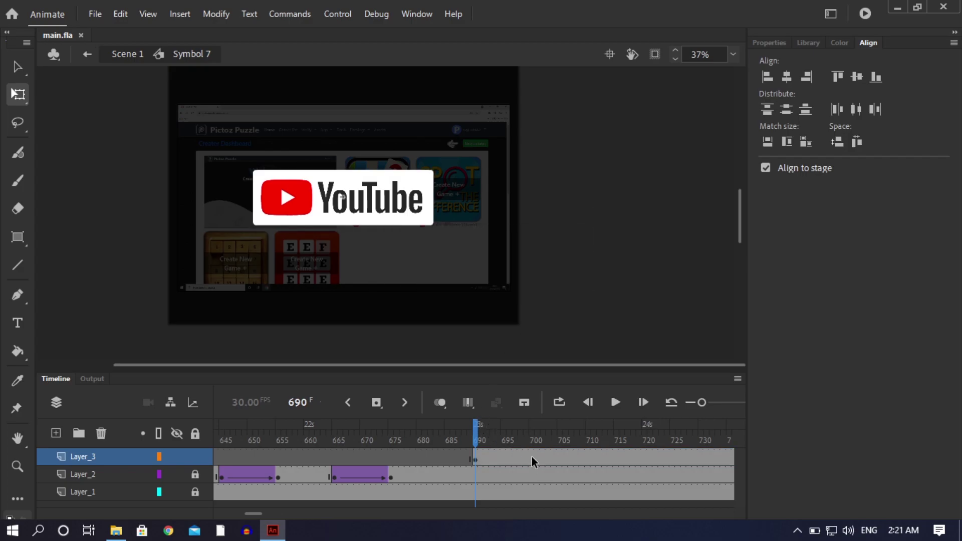